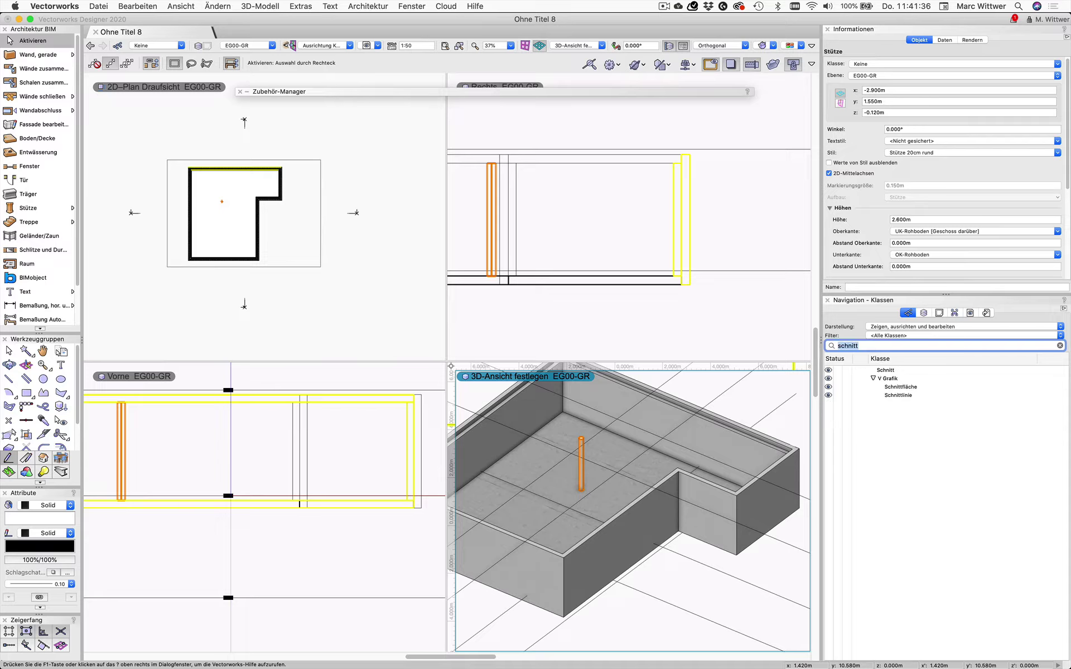
Hide the Schnittlinie class, list design layers, and select all seven EG00-GR walls and the column
click(836, 396)
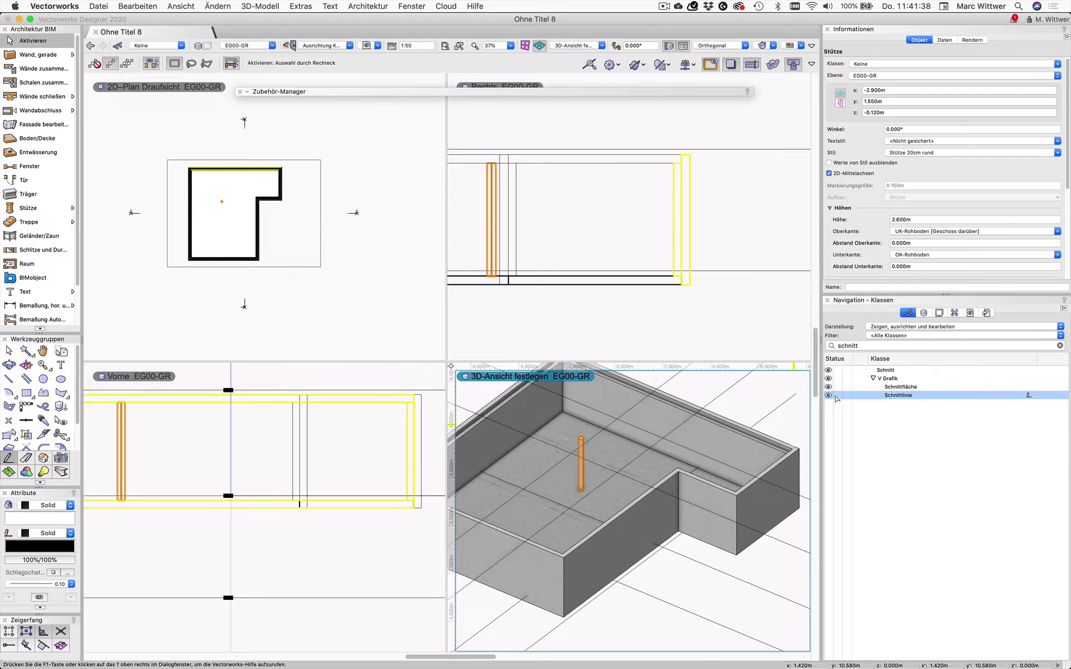
scroll(629, 522, down, 3)
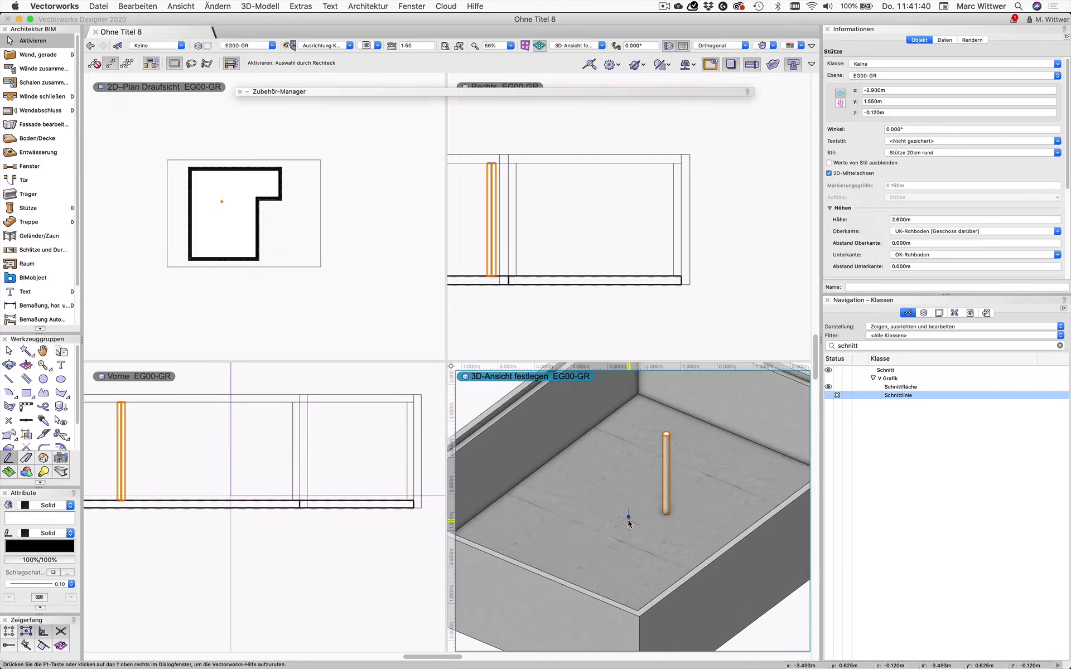
shift+middle_drag(623, 524, 671, 536)
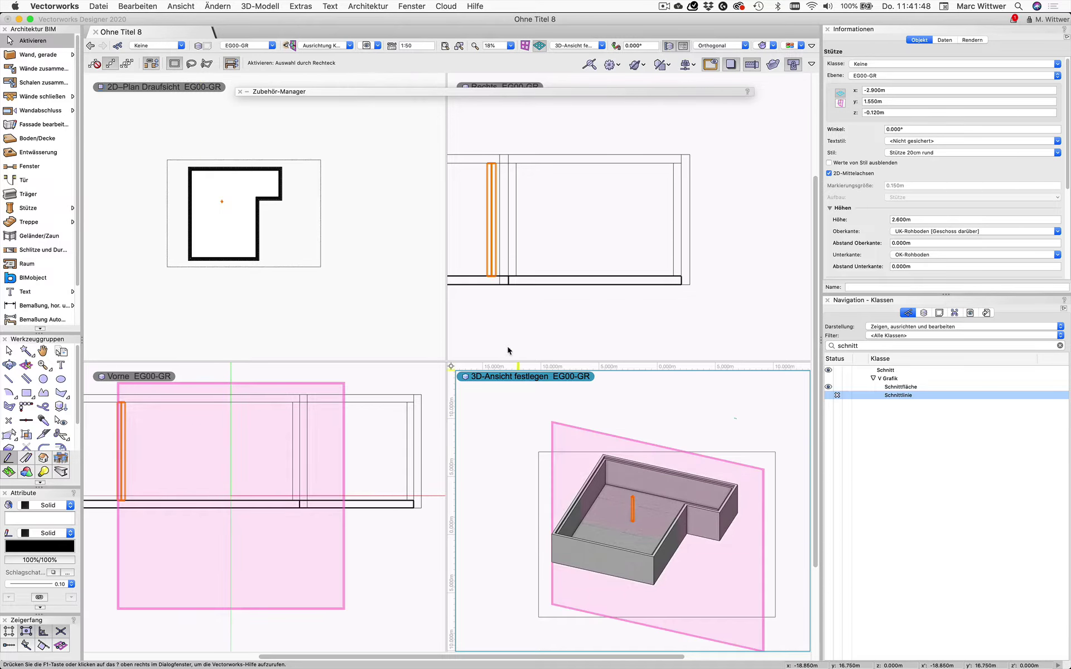
click(923, 311)
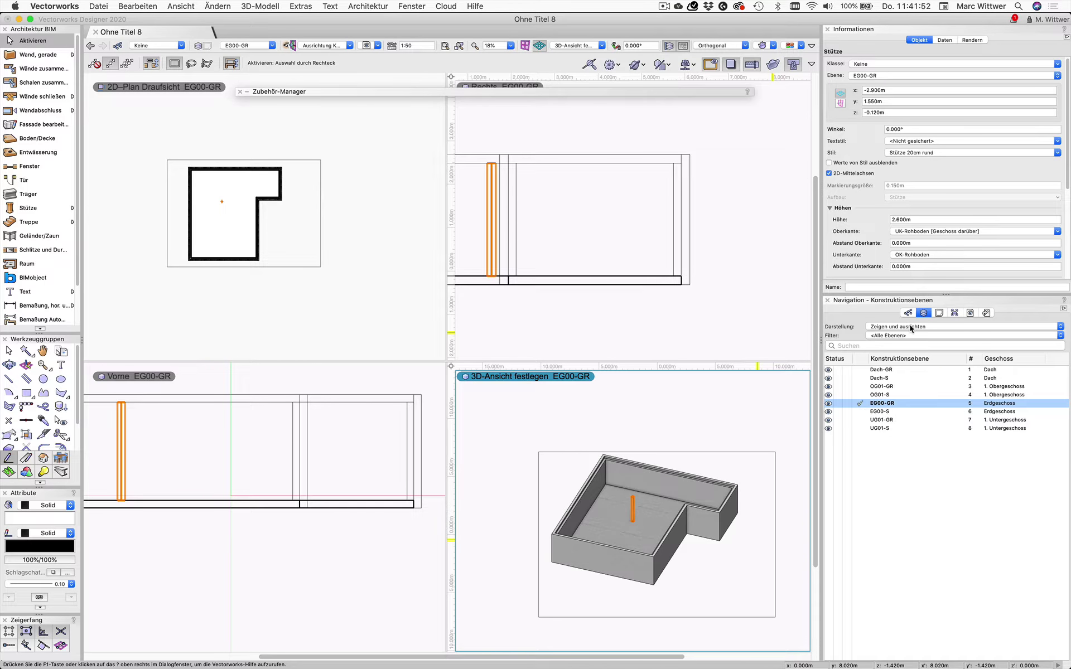
drag(149, 139, 345, 301)
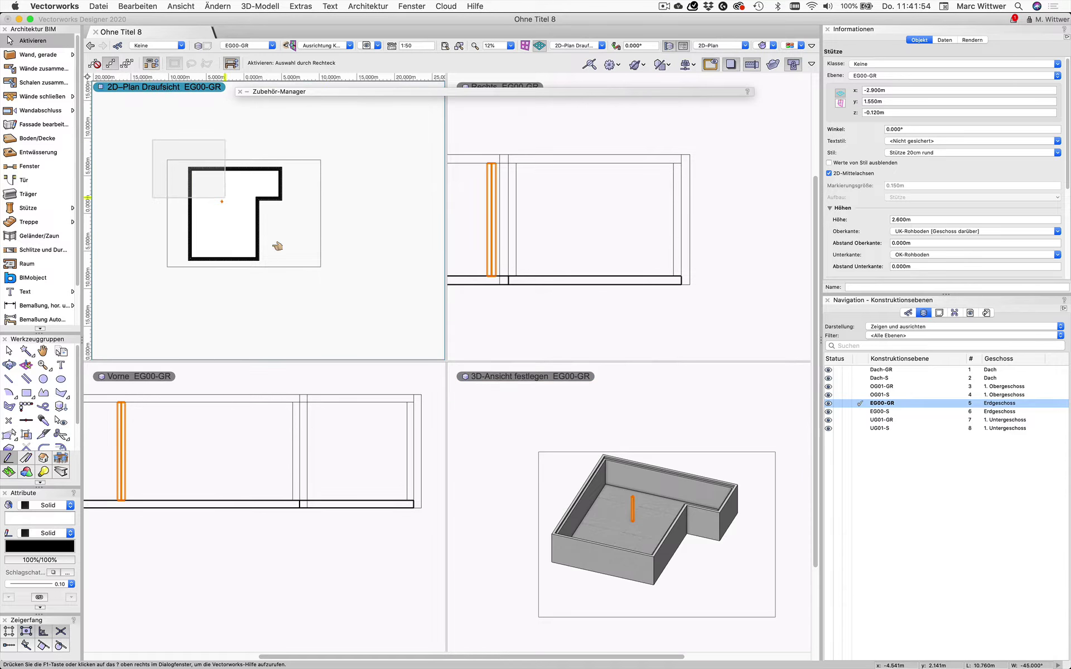
Copy the ground-floor walls and column and paste them in place on layer OG01-GR
click(153, 4)
click(156, 59)
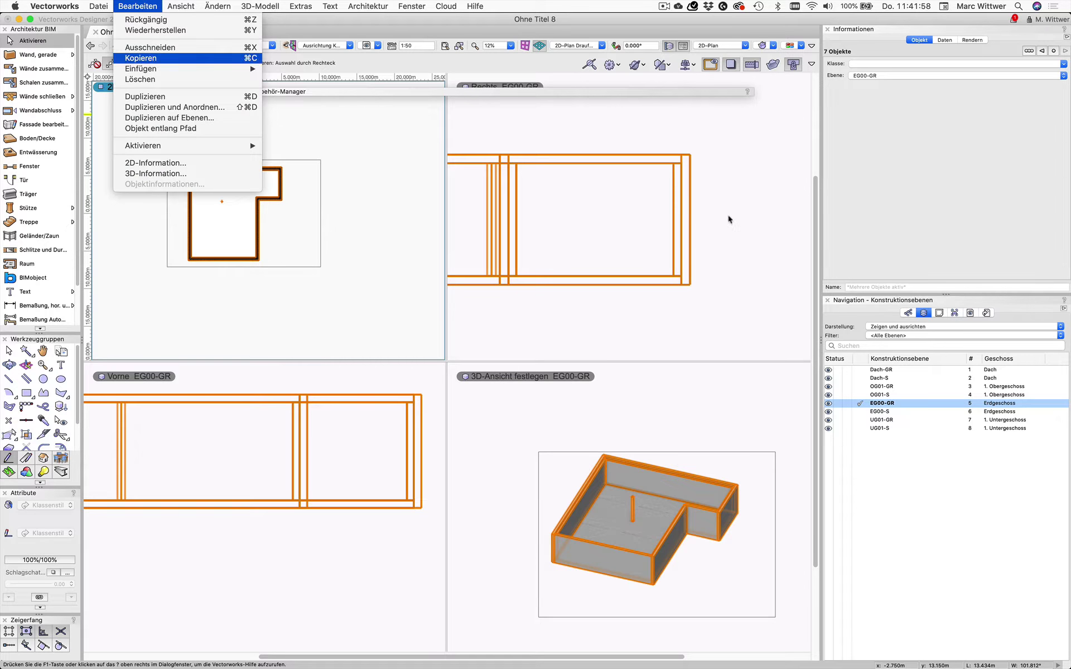
click(863, 387)
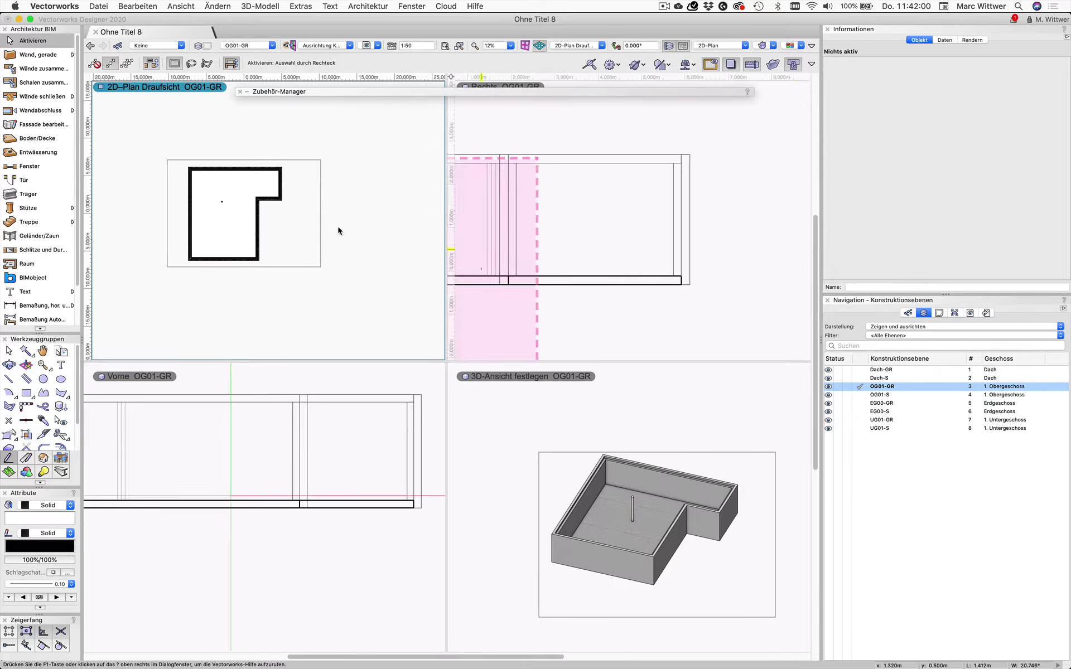
click(137, 6)
mouse_move(140, 69)
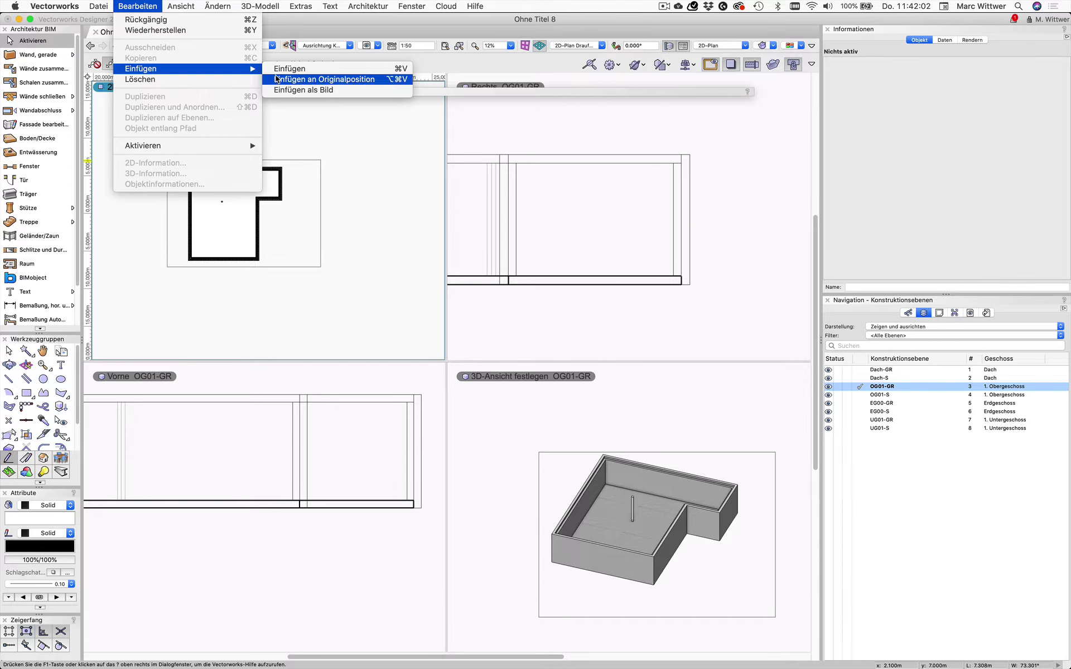
click(278, 79)
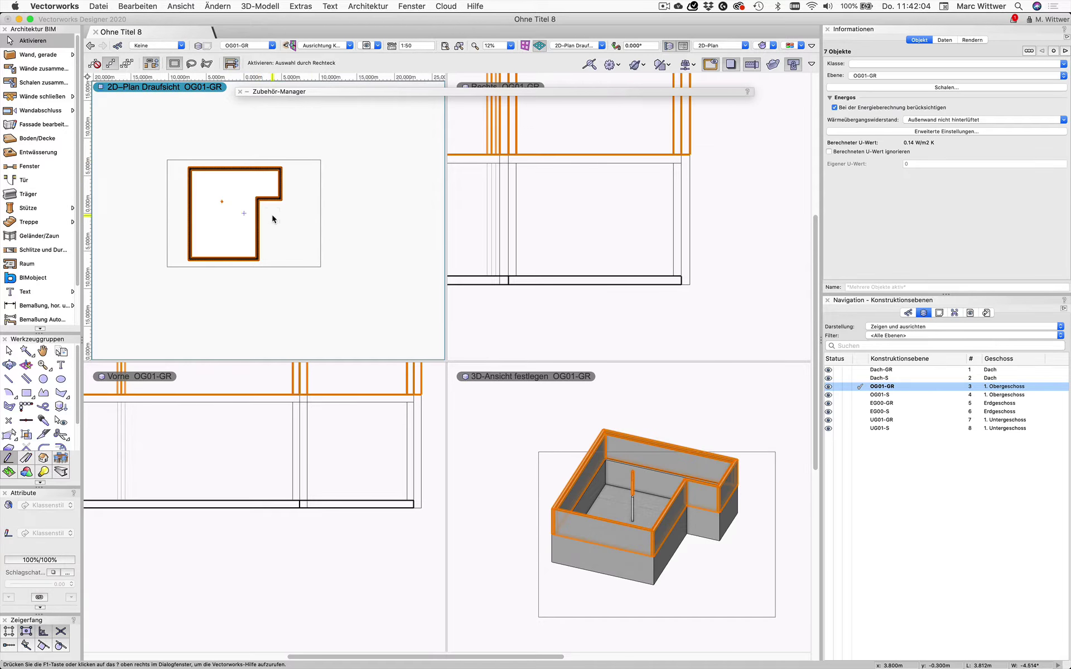
Copy the EG00-S floor slab and paste it in place on layer OG01-S
scroll(272, 214, up, 1)
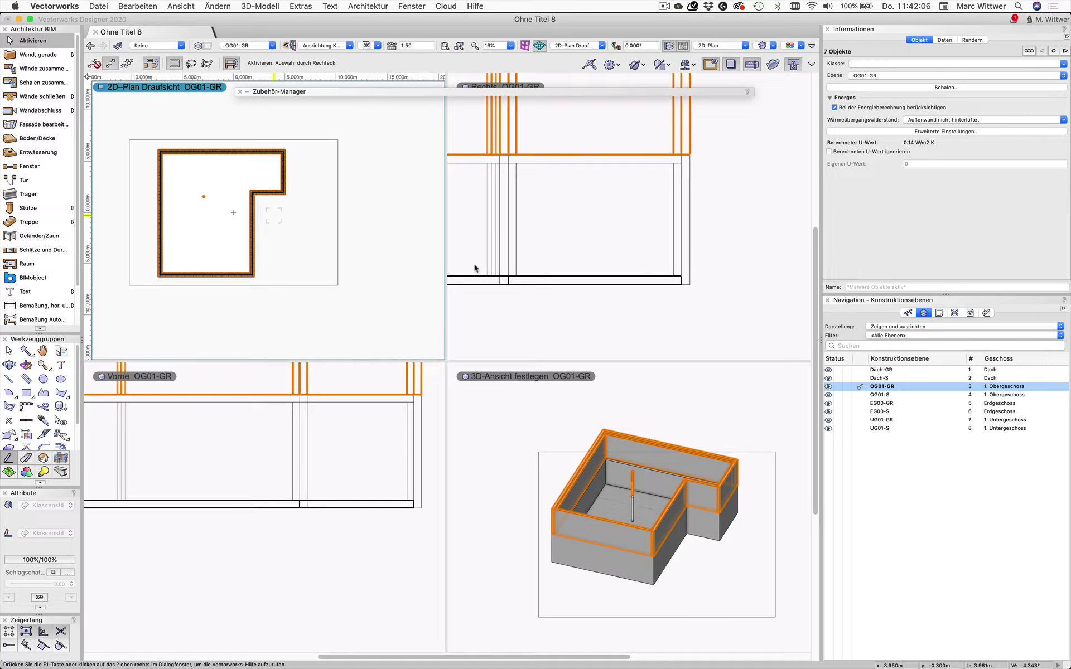
click(864, 413)
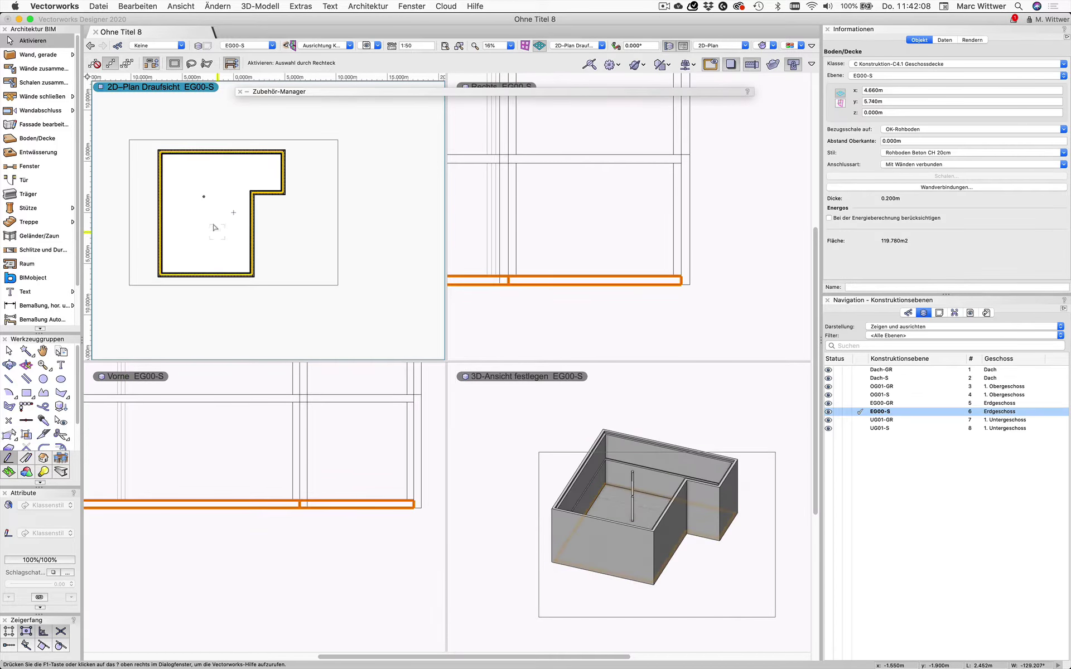
click(138, 7)
click(146, 58)
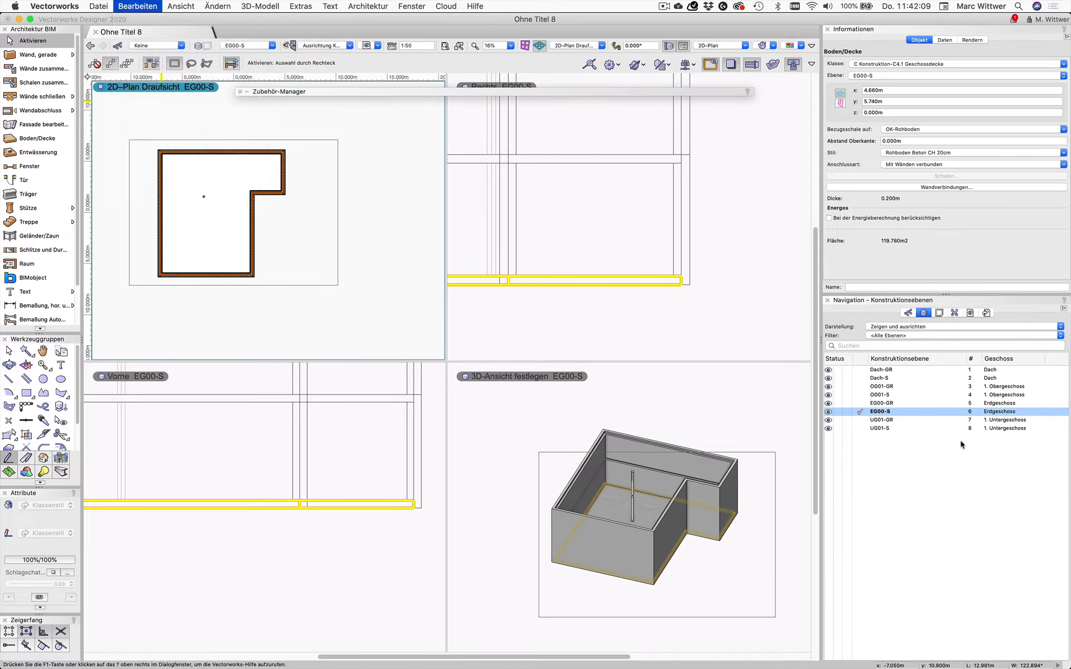
click(863, 395)
click(138, 7)
mouse_move(140, 68)
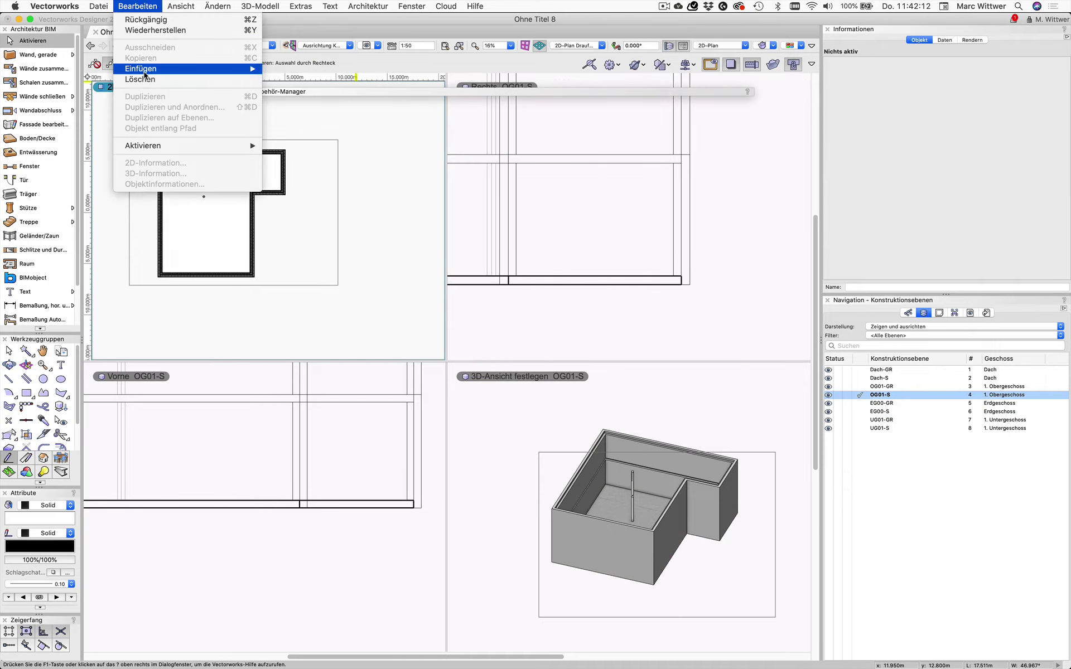
click(287, 80)
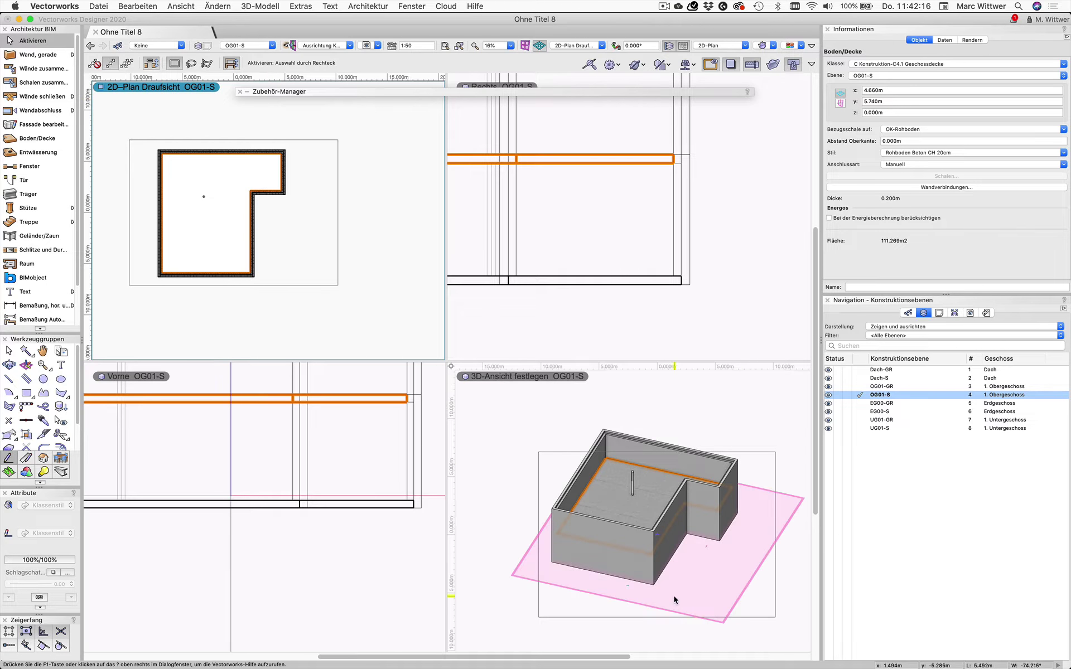
click(669, 579)
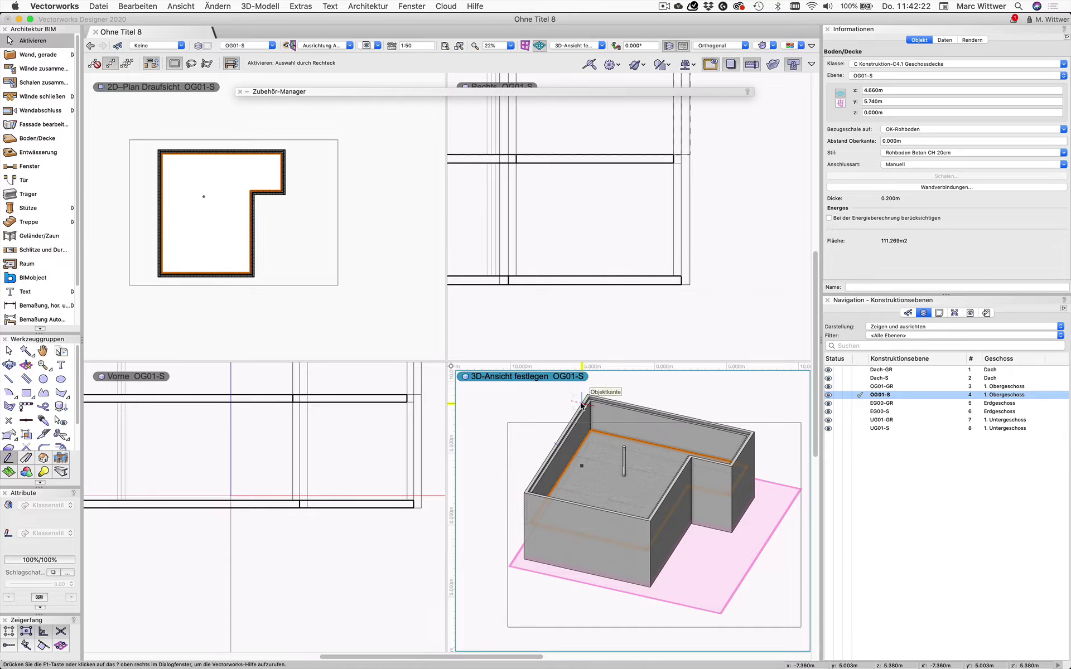
Select the copied OG01-GR walls and deselect the column, leaving six walls selected
scroll(589, 400, up, 2)
scroll(589, 400, up, 2)
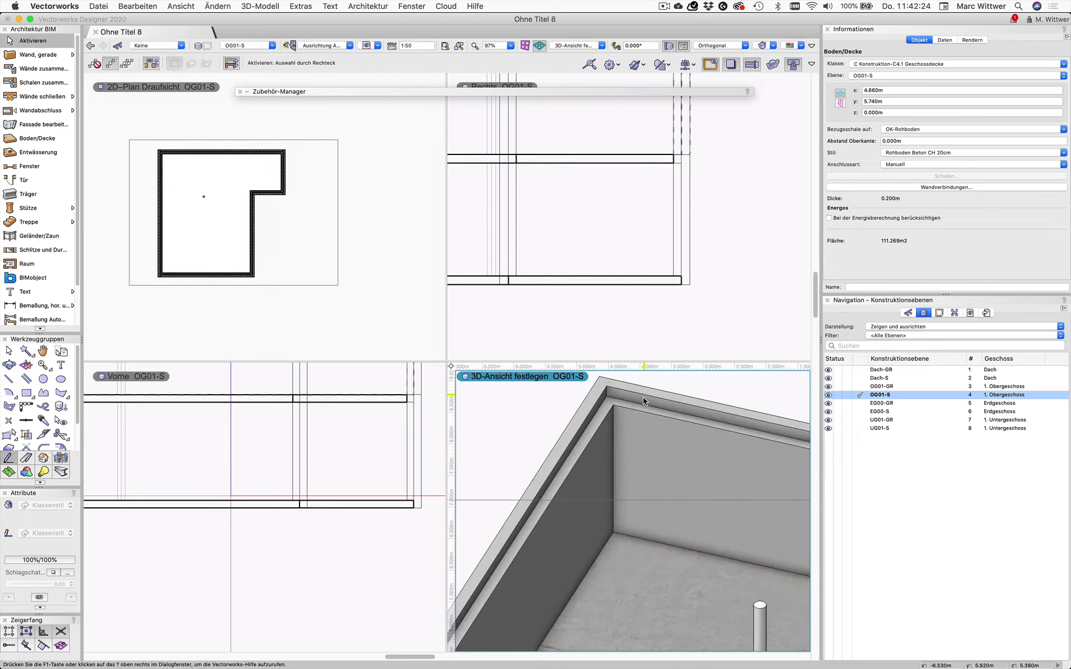
key(Escape)
click(861, 387)
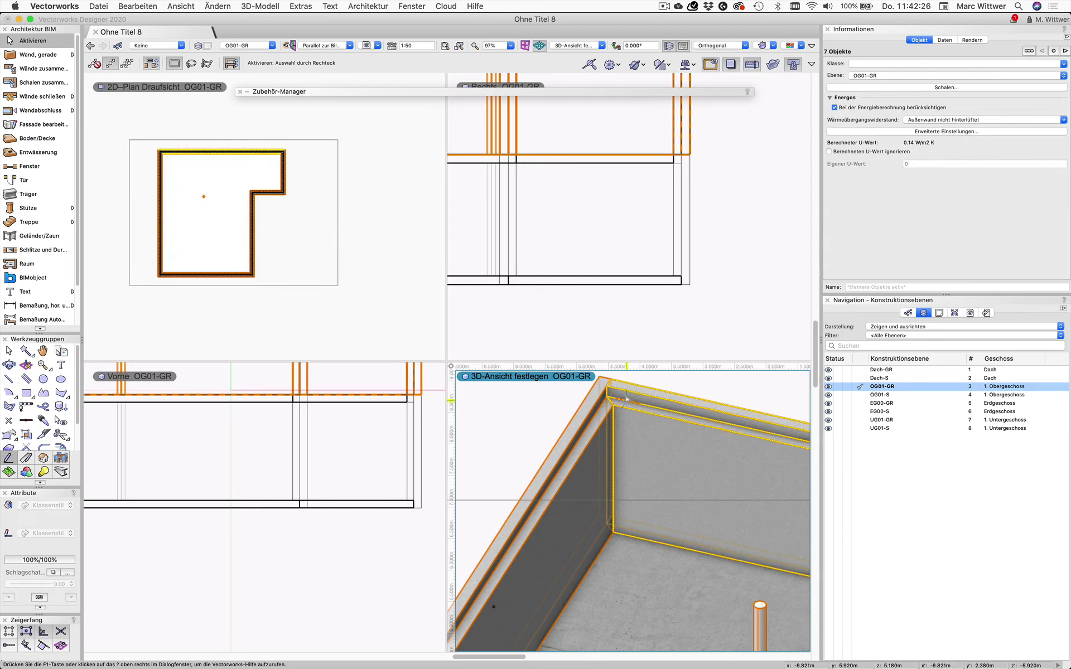
scroll(346, 244, down, 2)
scroll(349, 243, down, 1)
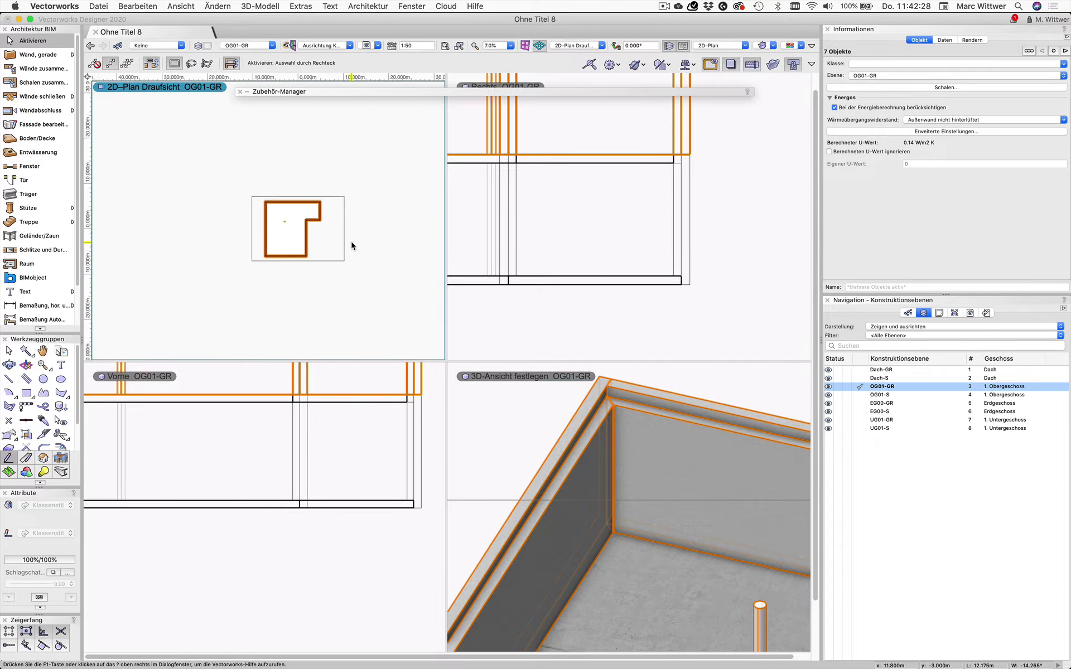
scroll(351, 246, down, 1)
scroll(351, 247, up, 2)
scroll(241, 193, up, 2)
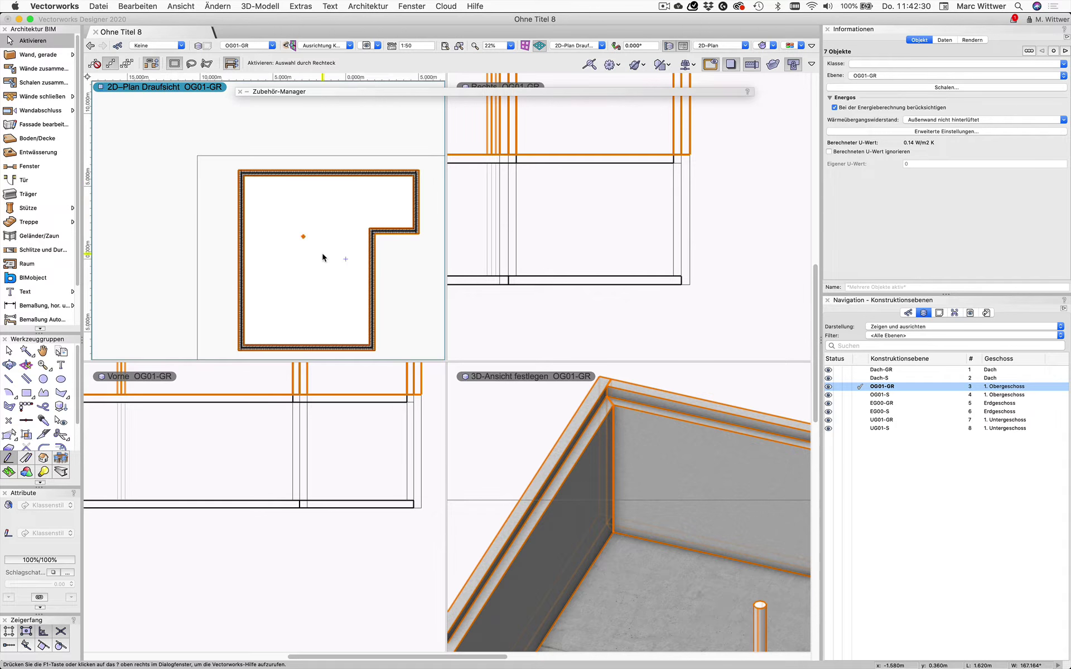
shift+click(440, 282)
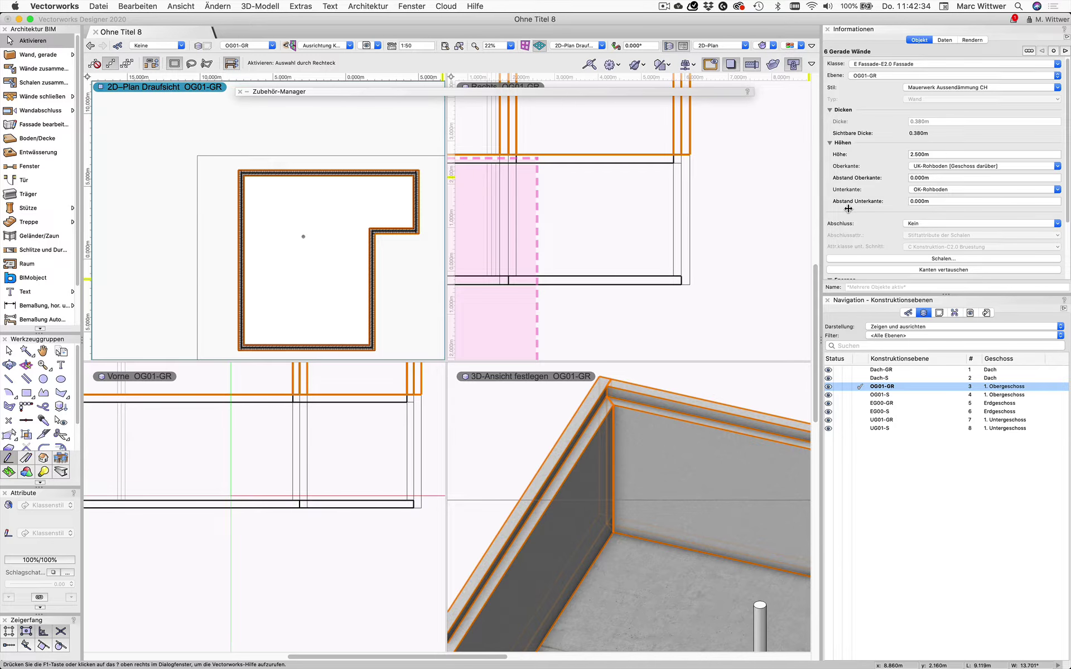
Make the Rechts elevation viewport active and adjust its view
click(625, 269)
scroll(640, 192, up, 2)
scroll(656, 216, up, 1)
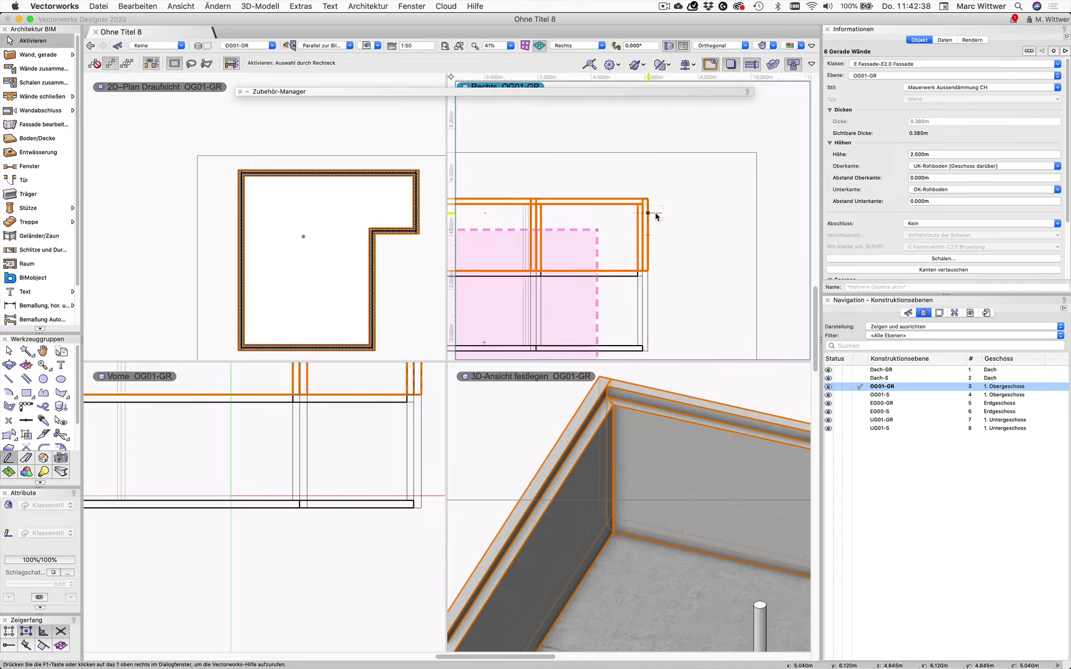
scroll(657, 216, up, 1)
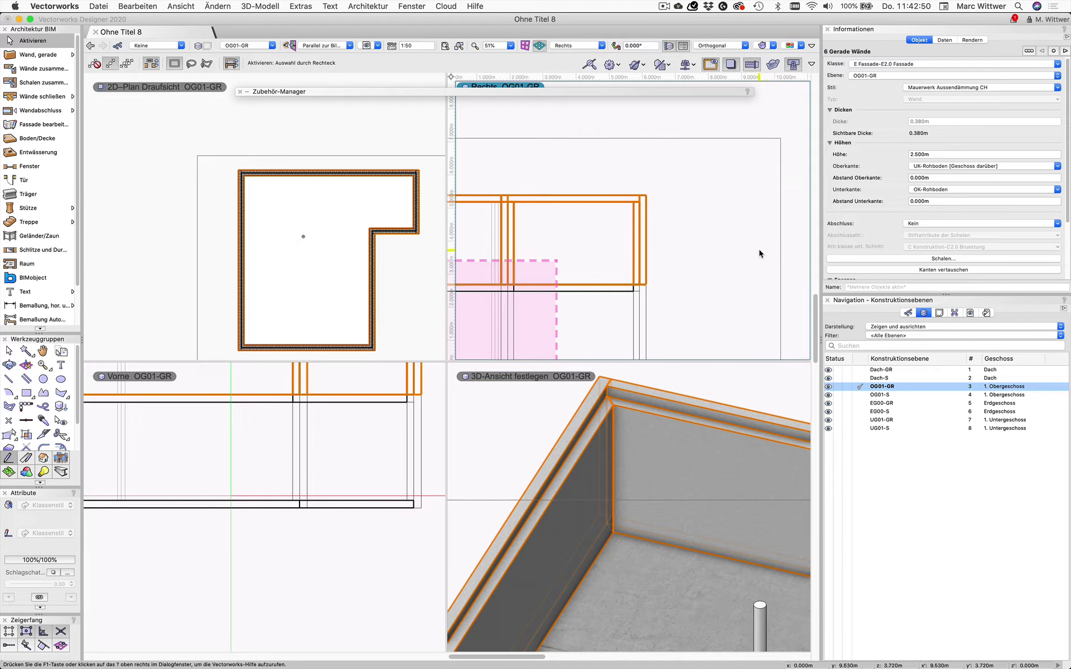
Set the Wärmedämmung component's Abstand Oberkante to 0 for the six upper walls
click(952, 259)
click(233, 240)
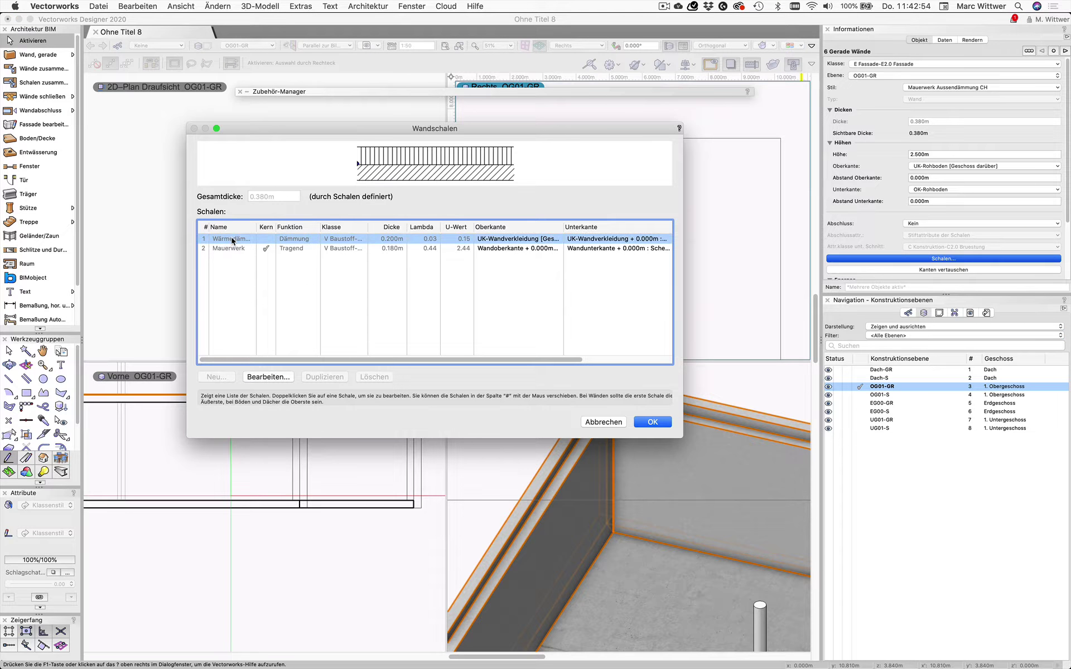
double_click(233, 240)
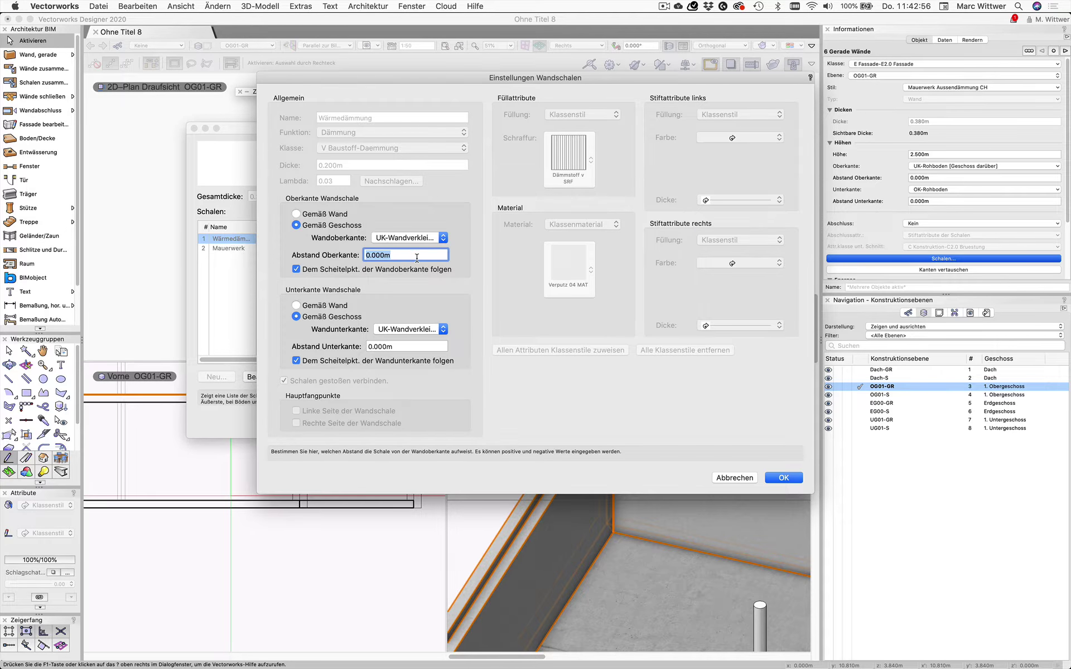
text(0.3)
click(791, 477)
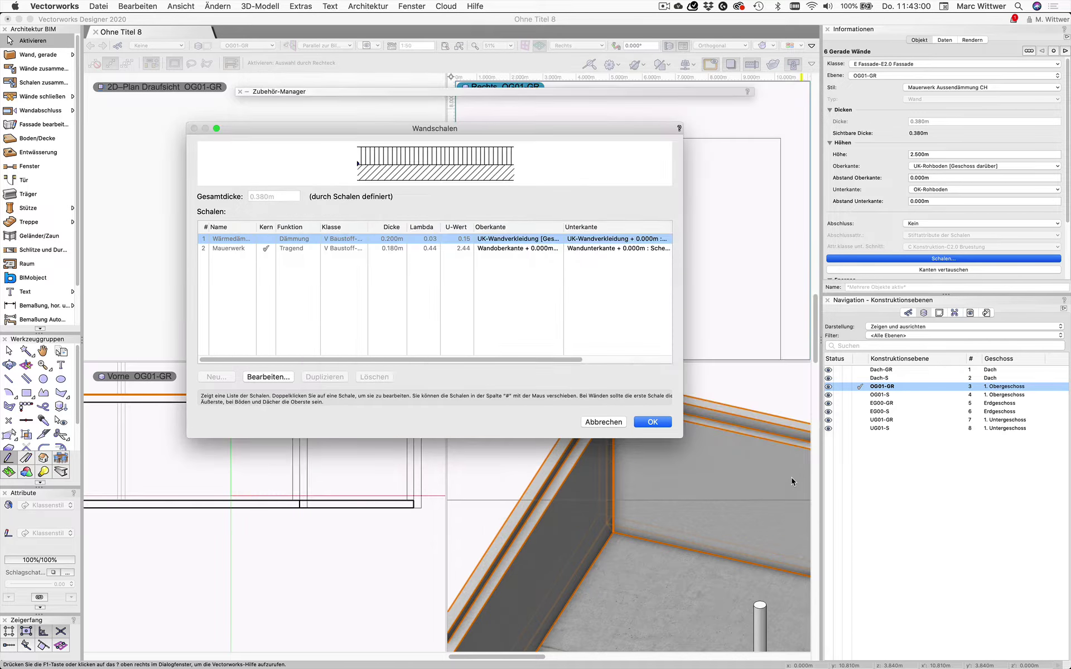
click(652, 422)
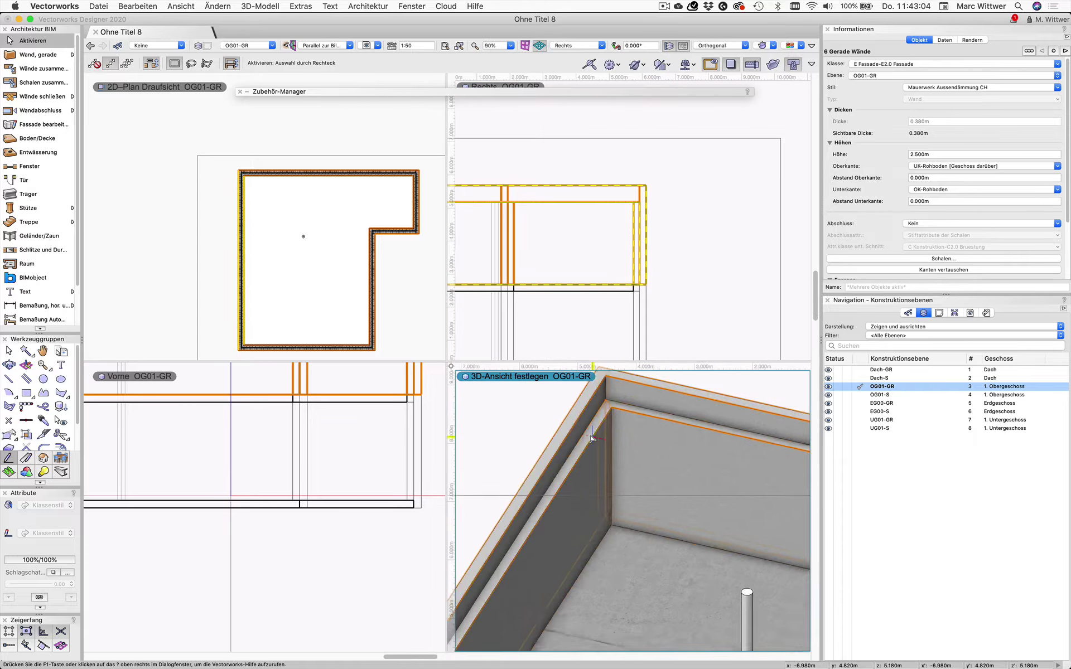
scroll(591, 438, down, 5)
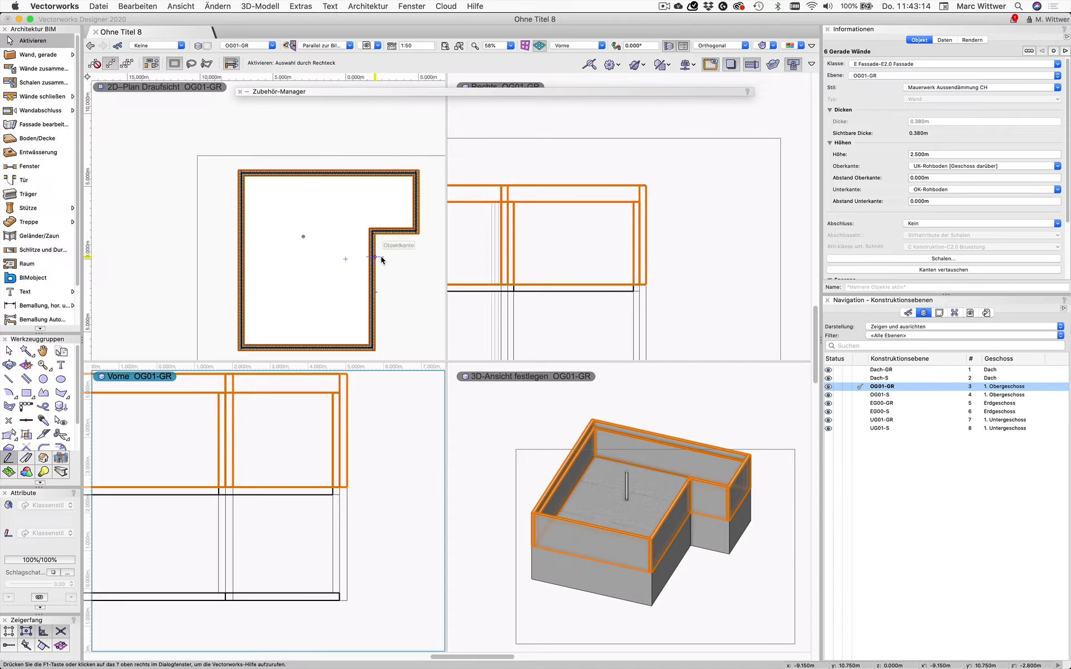
Activate straight-wall drawing in the plan with the Beton CH 20 cm wall style
click(329, 262)
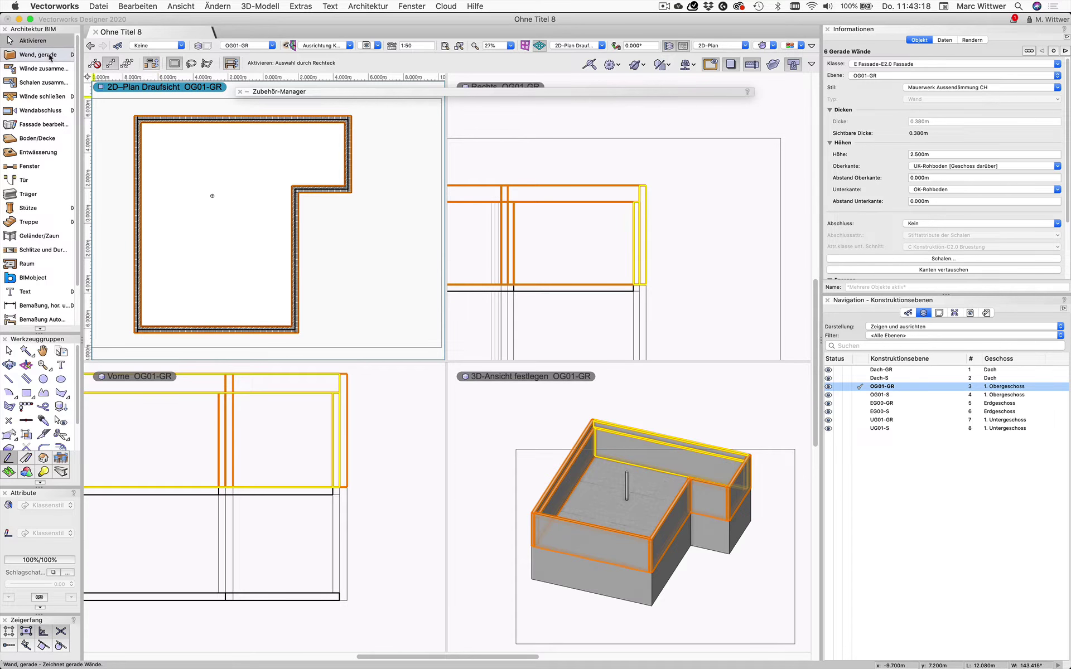
key(9)
click(332, 62)
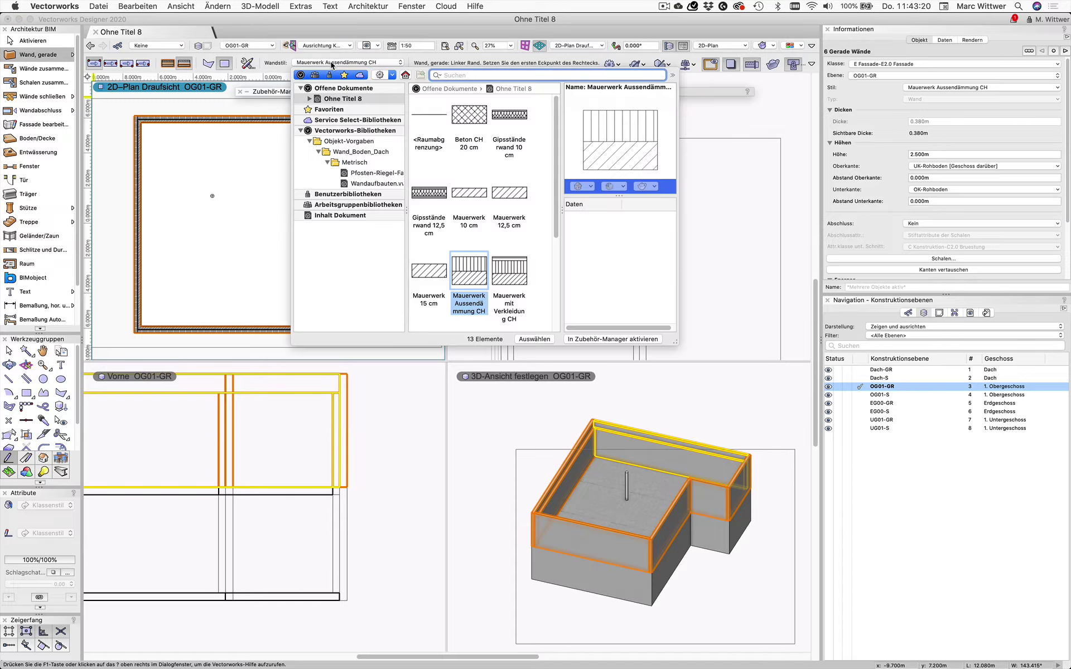
click(466, 117)
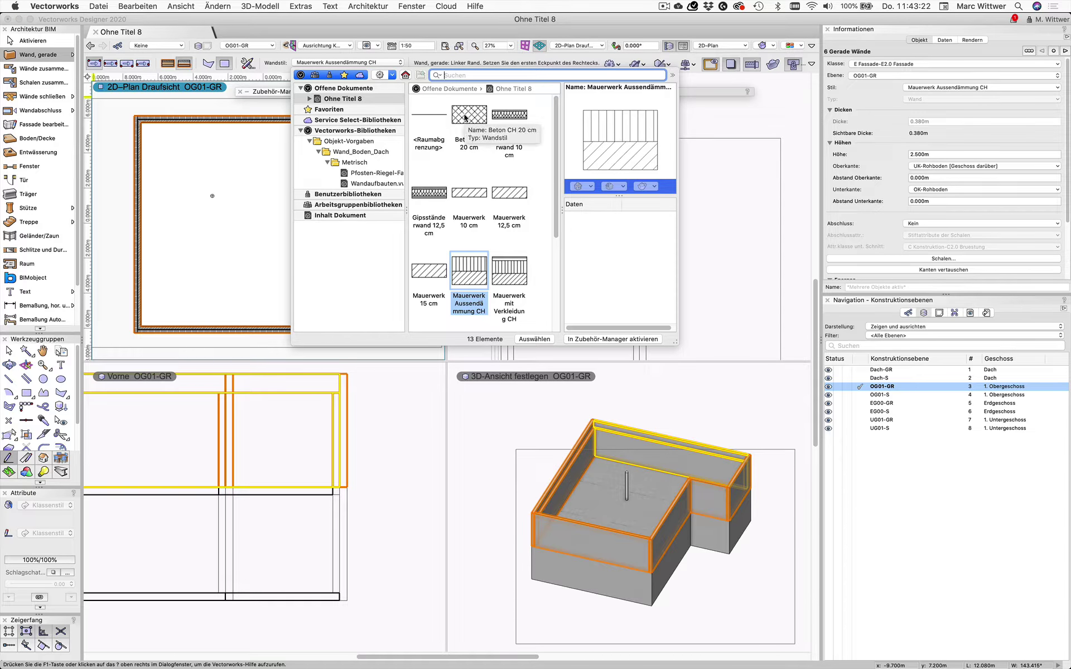
double_click(465, 117)
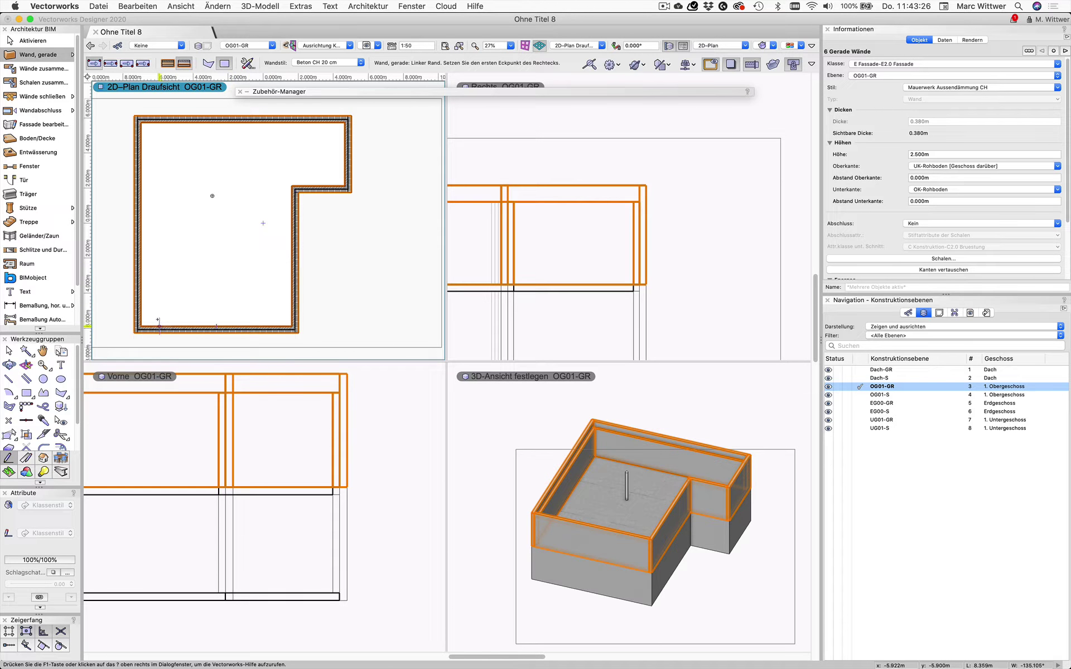
scroll(137, 330, up, 2)
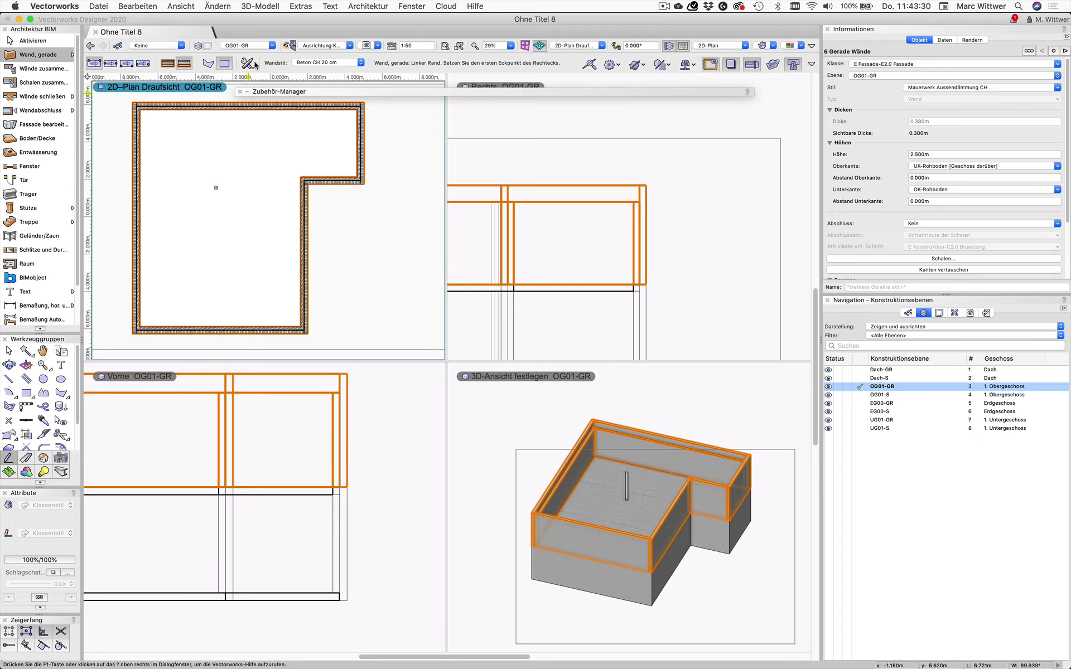
Draw a trial wall 3 m above the corner to the right outer wall, then delete it
click(212, 66)
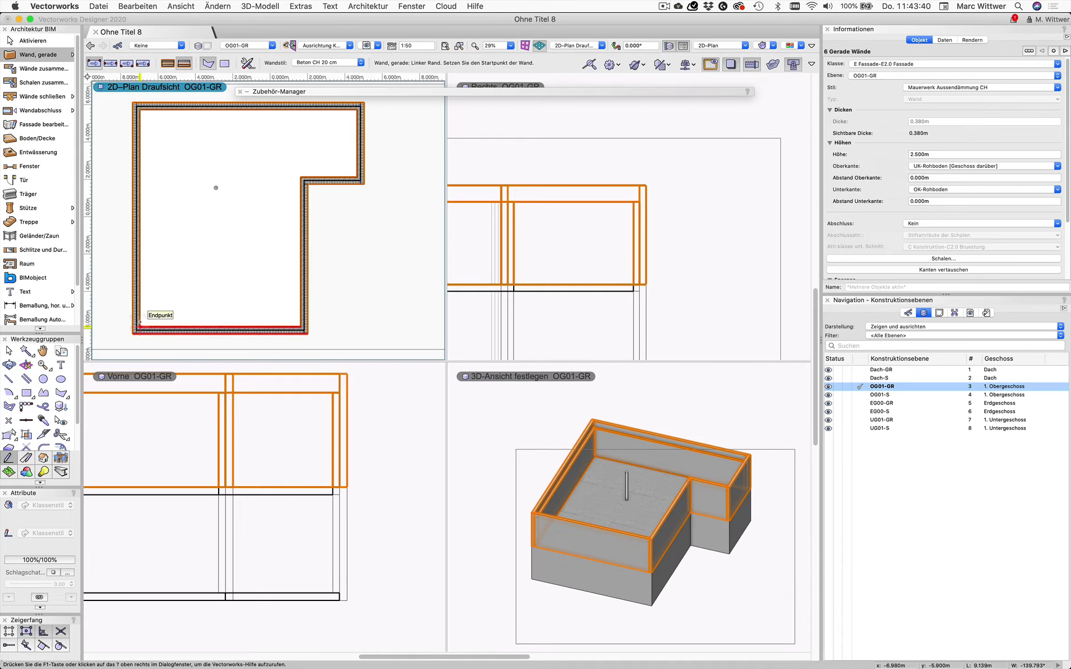
scroll(139, 322, up, 3)
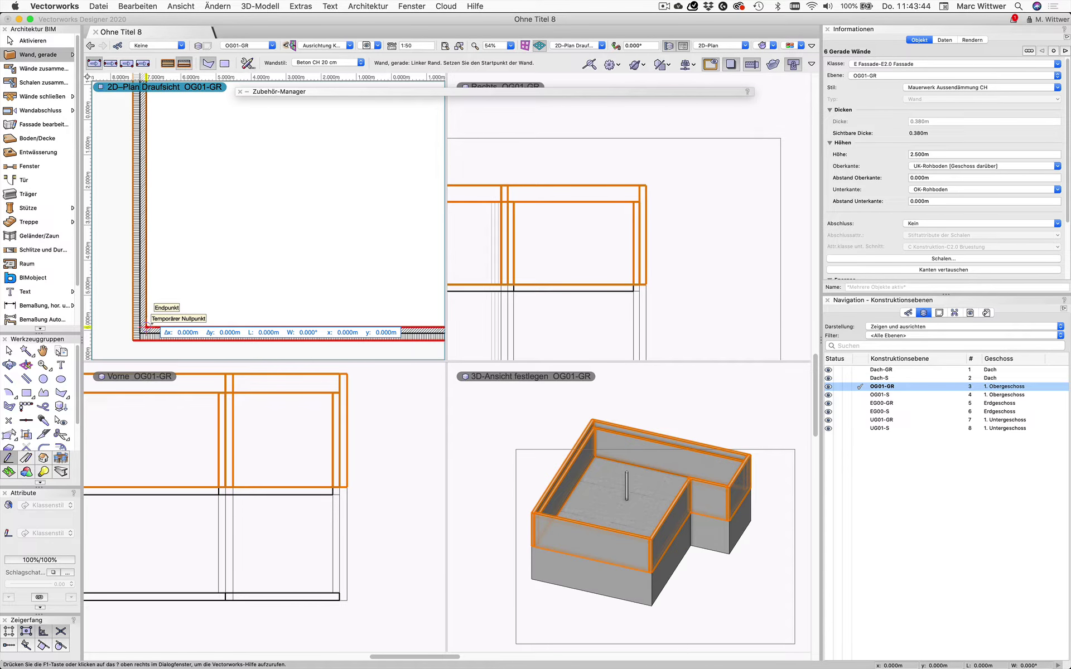
key(Tab)
key(Tab)
key(Tab)
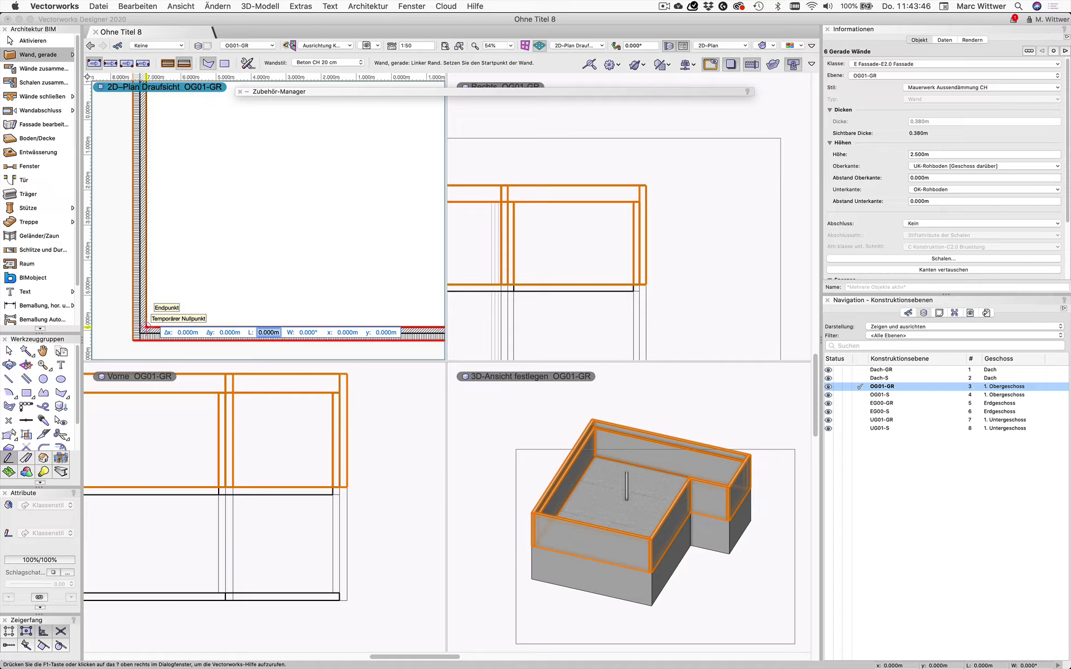
key(Tab)
text(90)
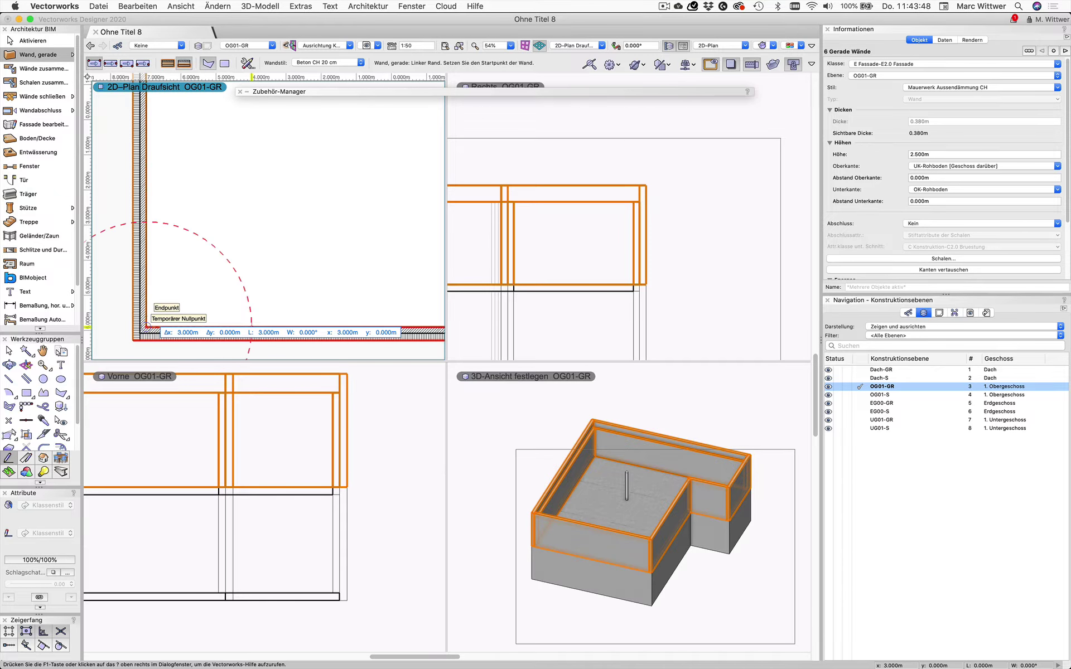
key(Return)
click(148, 216)
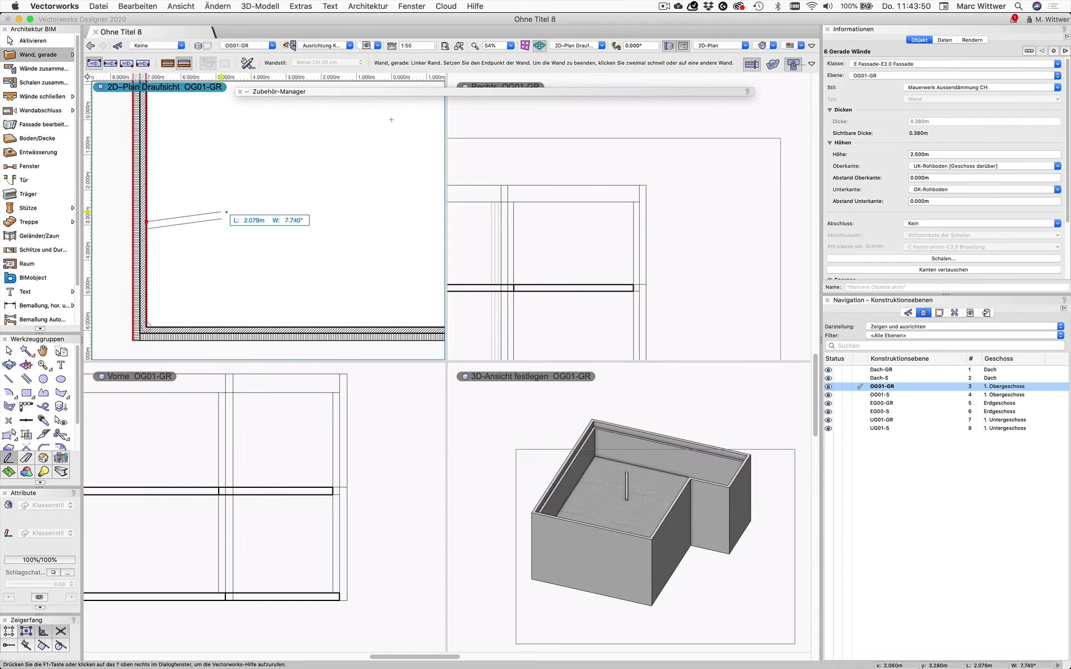
scroll(258, 216, down, 3)
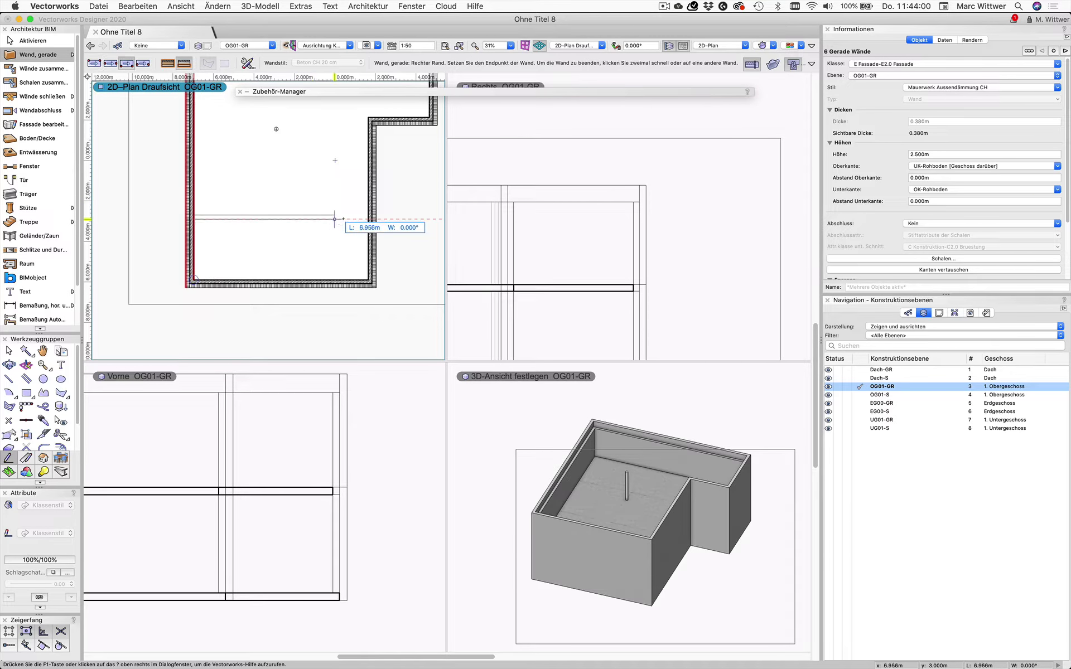
click(368, 217)
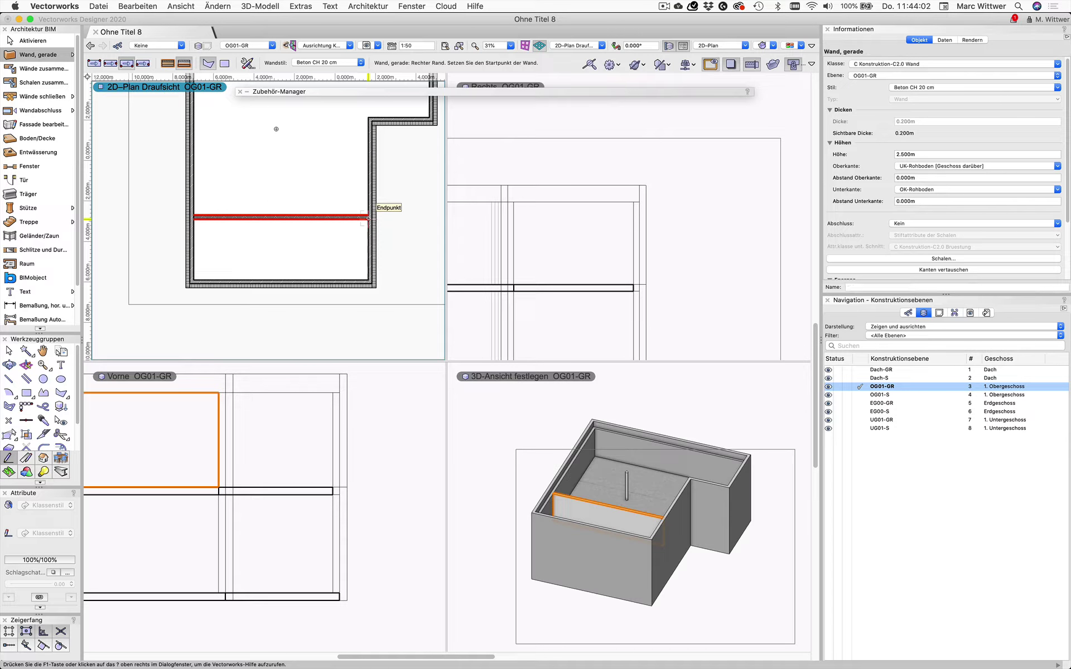
key(Delete)
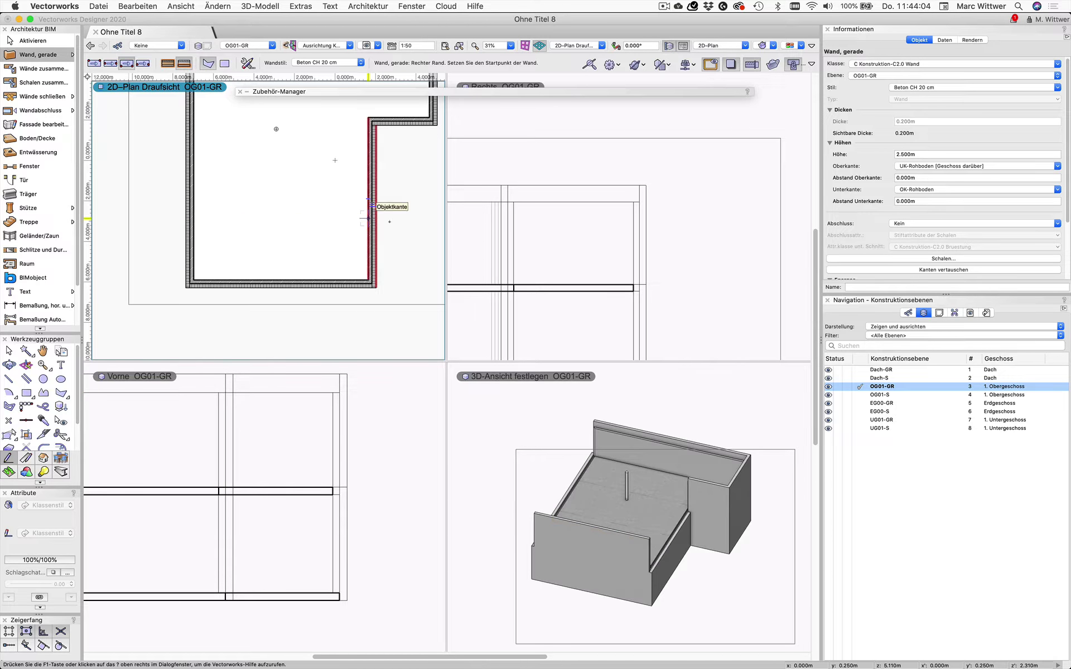
Using rectangle mode, place a concrete cross wall 3 m up the room
scroll(288, 285, up, 1)
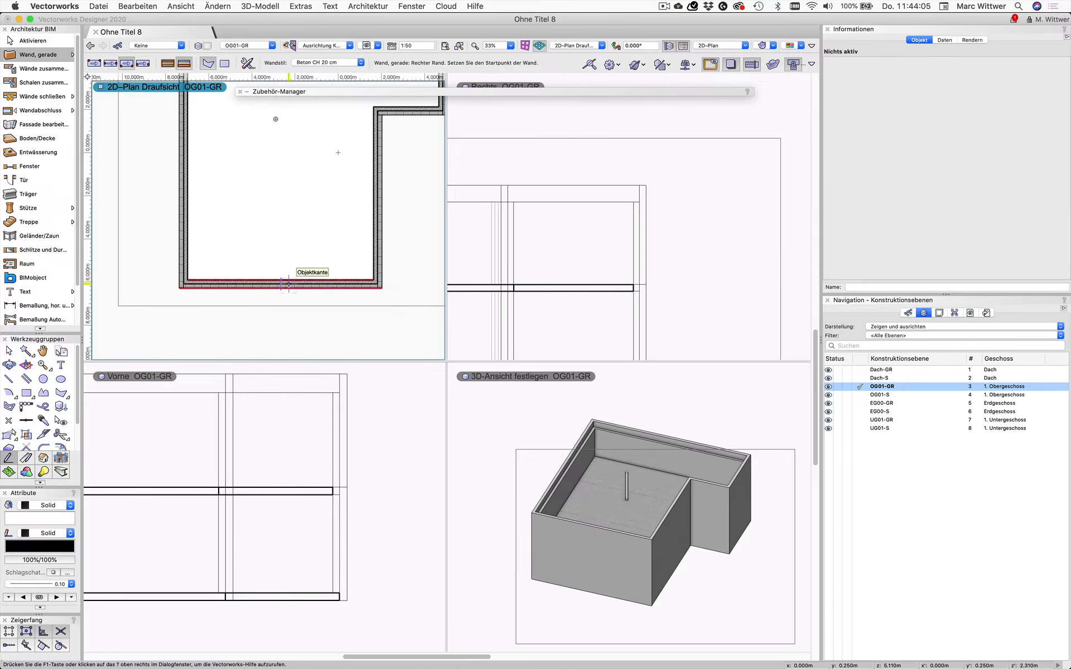
click(224, 65)
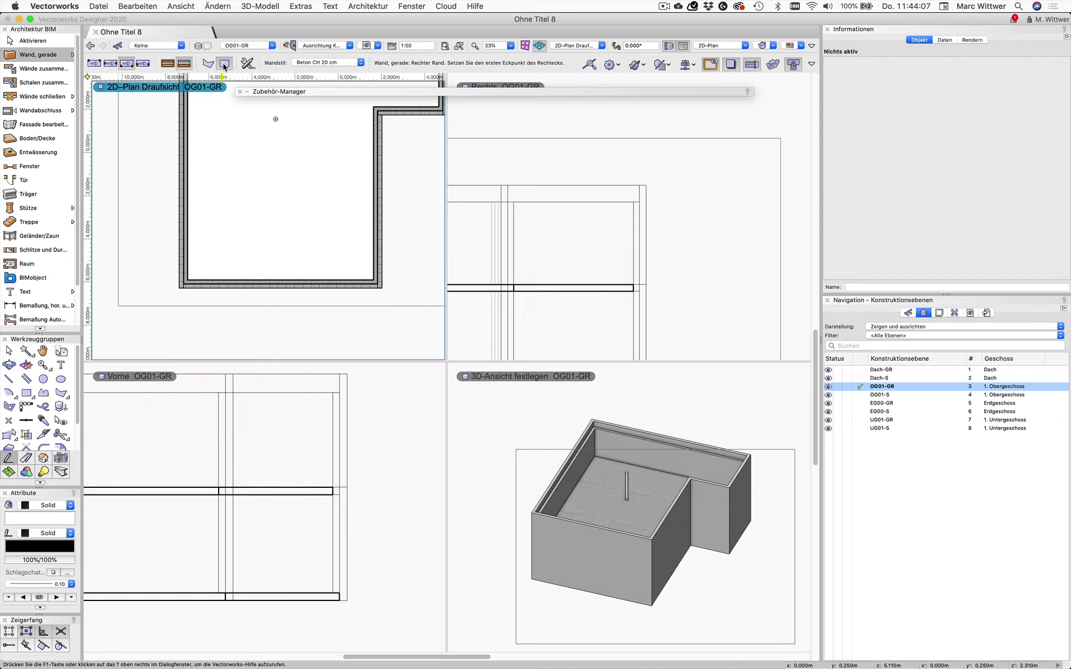
click(192, 277)
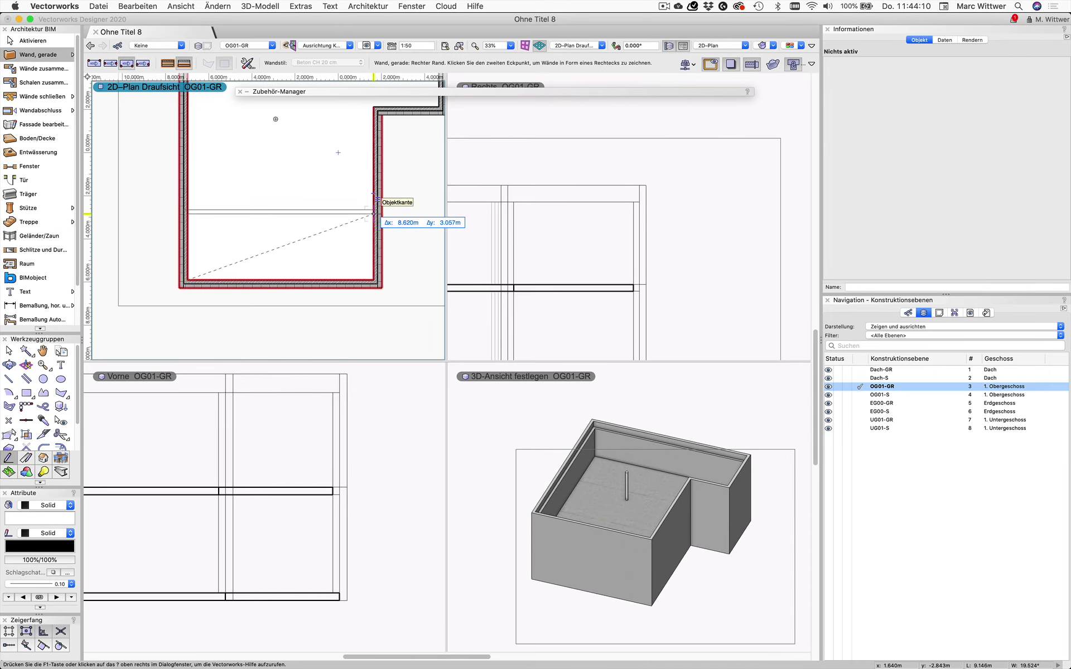
key(Tab)
key(Tab)
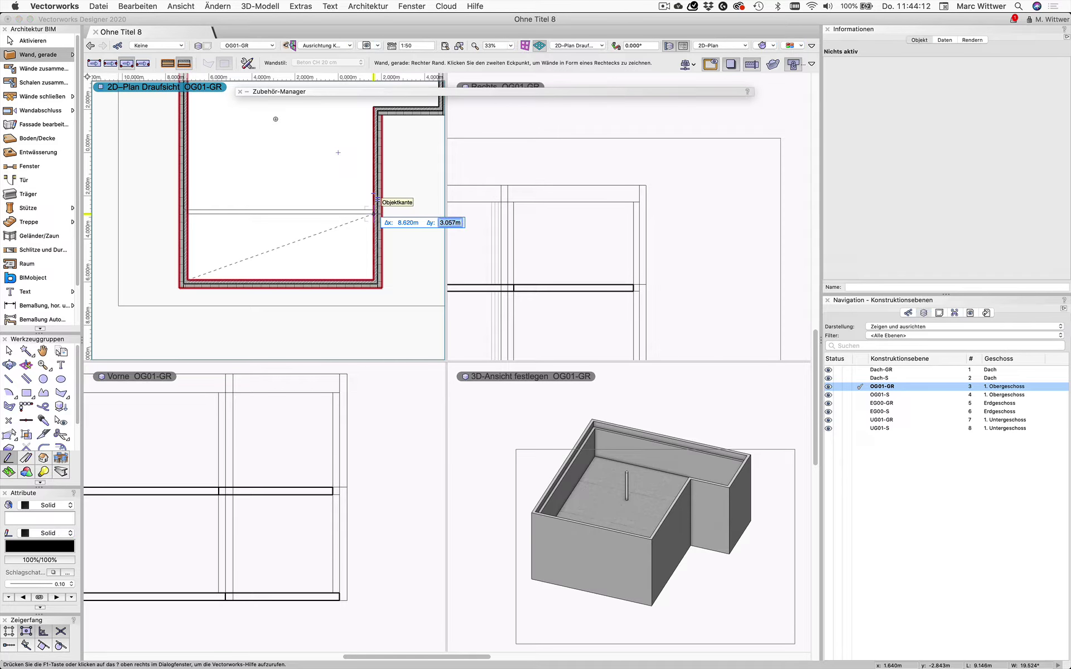
key(Tab)
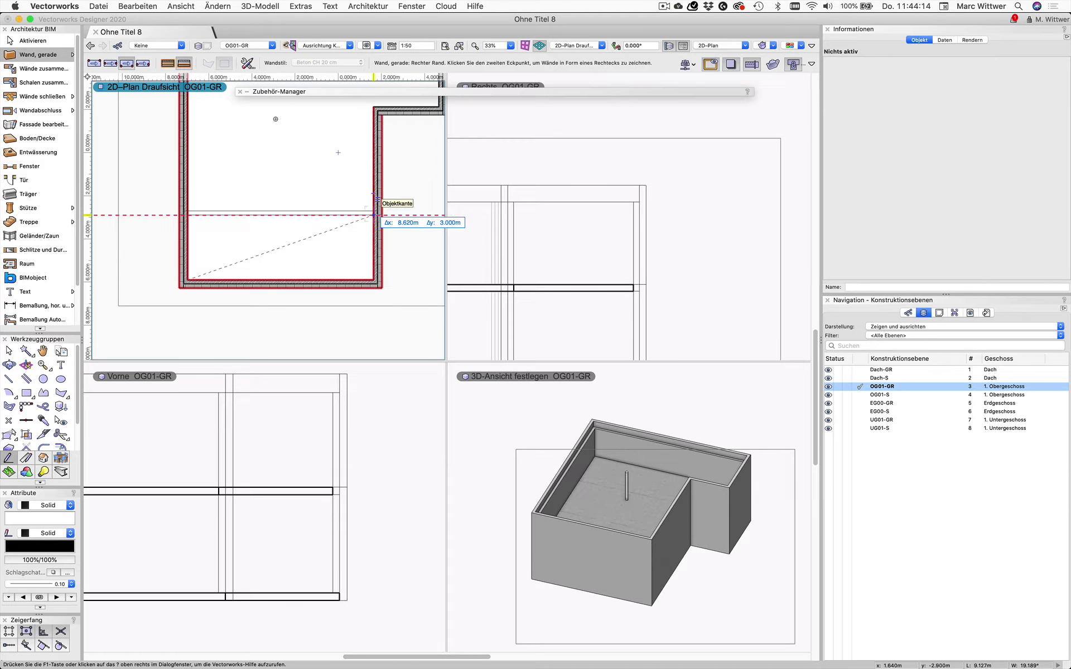
click(378, 214)
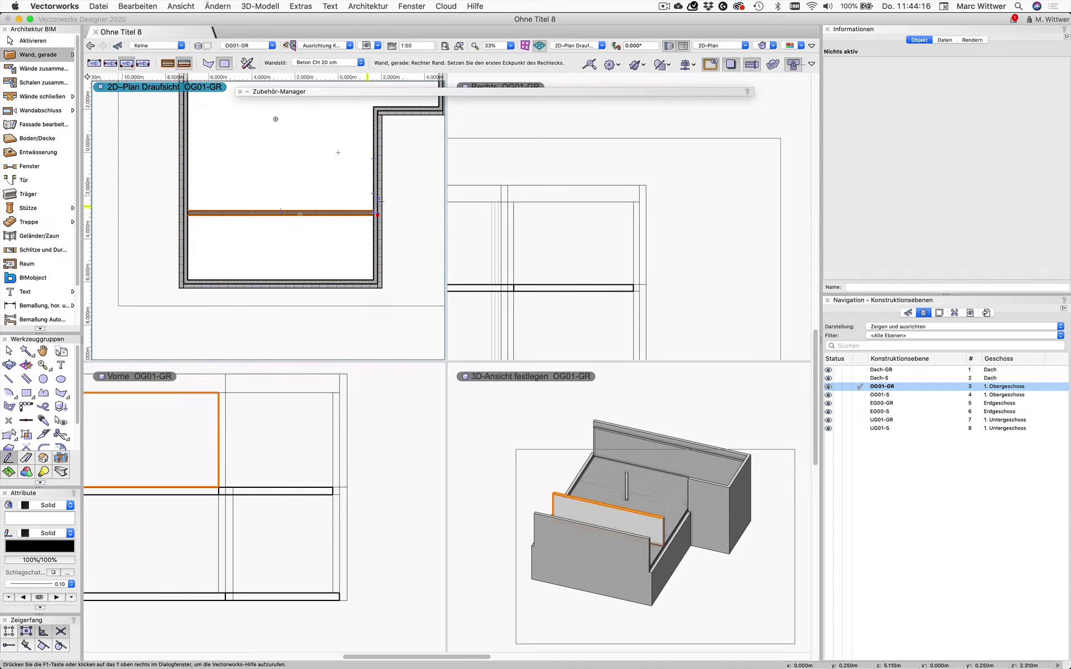
Add a partition 3.5 m into the room and a small rectangular enclosure at the corner
click(189, 217)
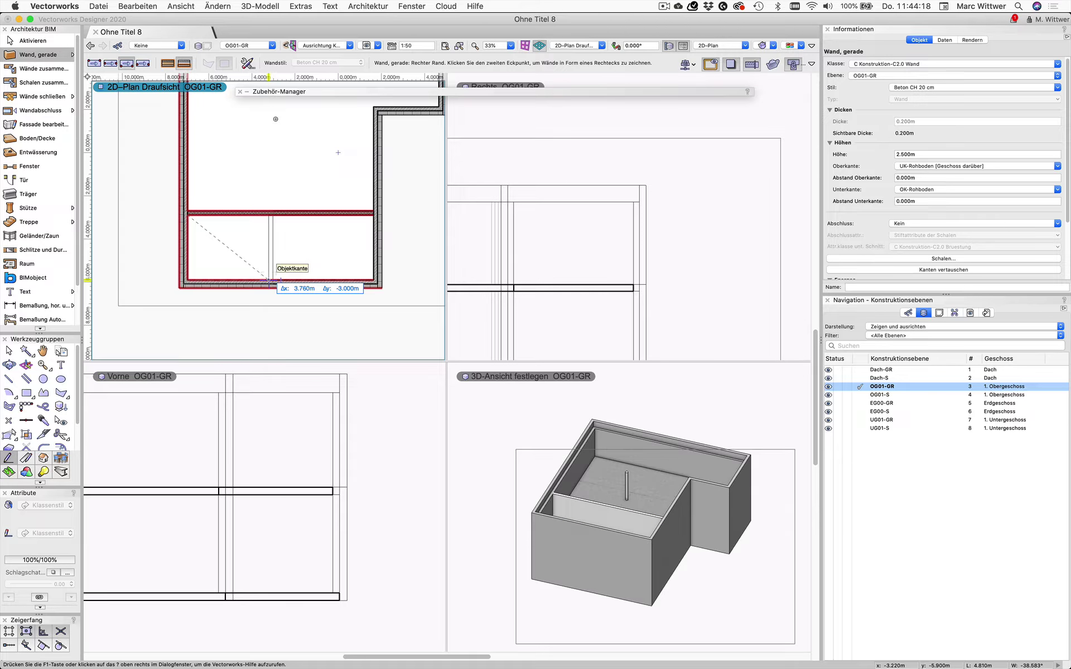
text(3.5)
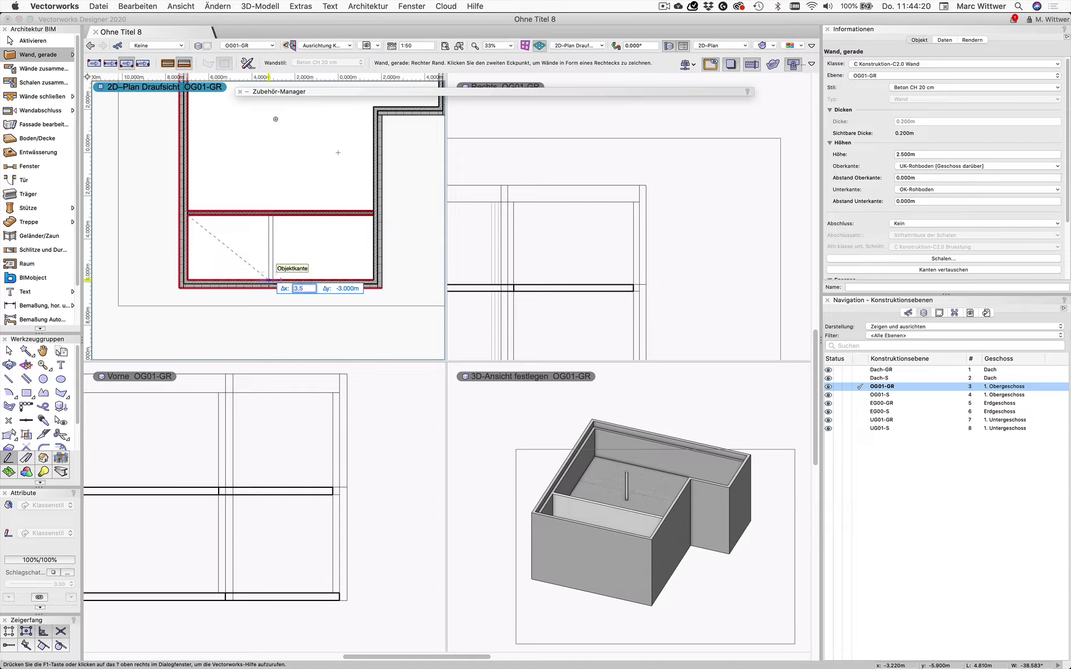
key(Tab)
click(263, 280)
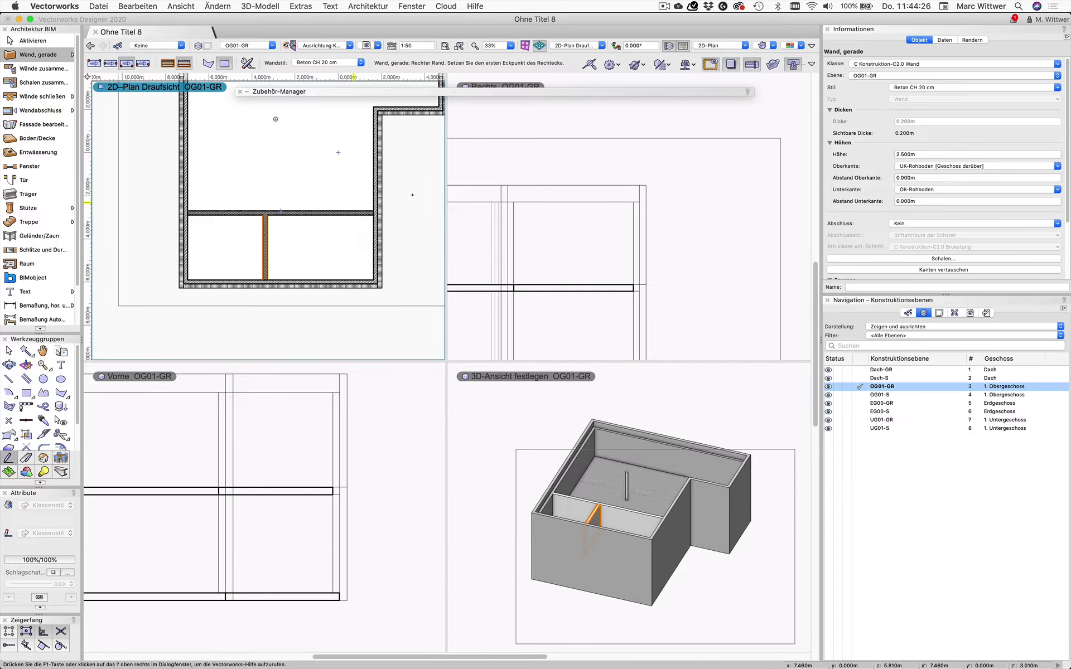
click(373, 211)
click(357, 194)
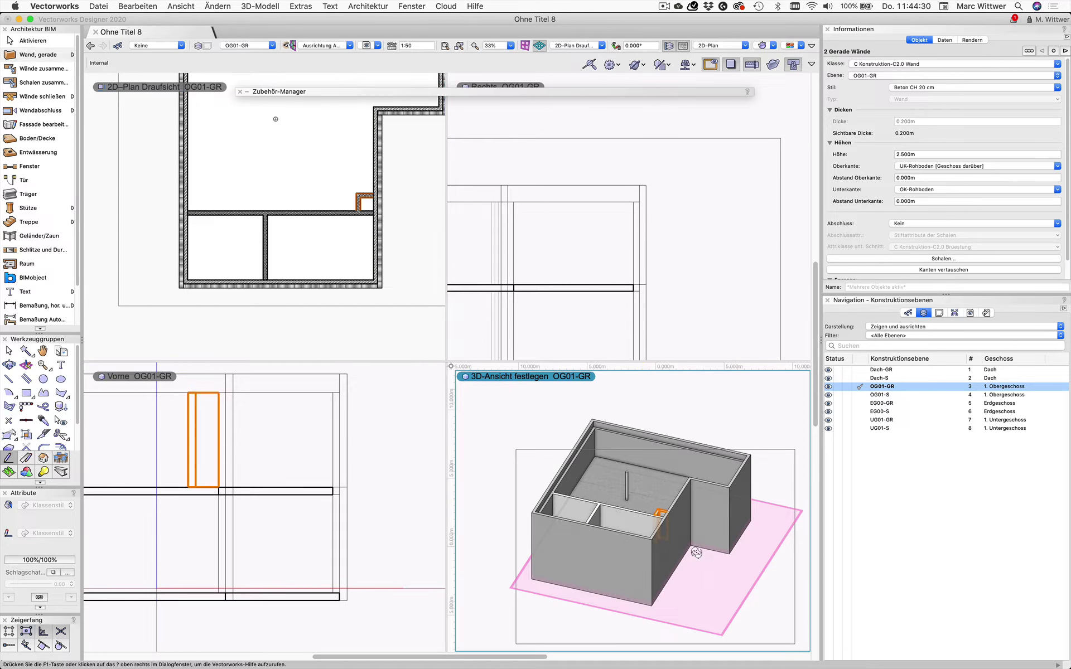
Orbit and zoom the 3D view to look down on the upper storey
mouse_move(702, 563)
shift+middle_down()
mouse_move(752, 576)
mouse_move(734, 550)
shift+middle_up()
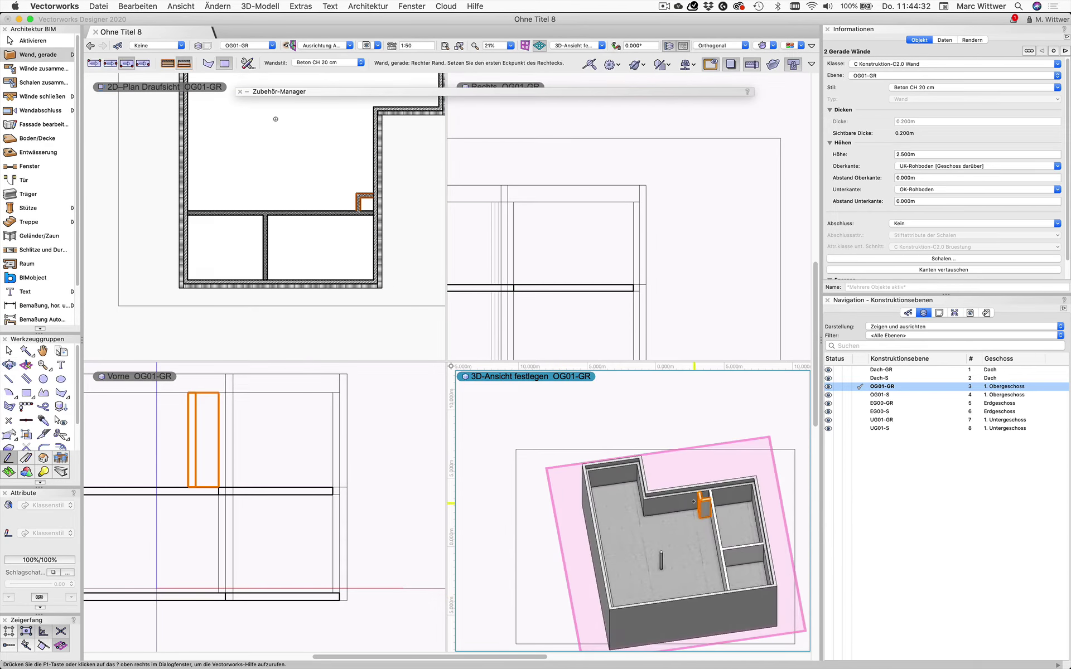
scroll(727, 504, up, 5)
scroll(728, 504, up, 3)
scroll(728, 504, up, 3)
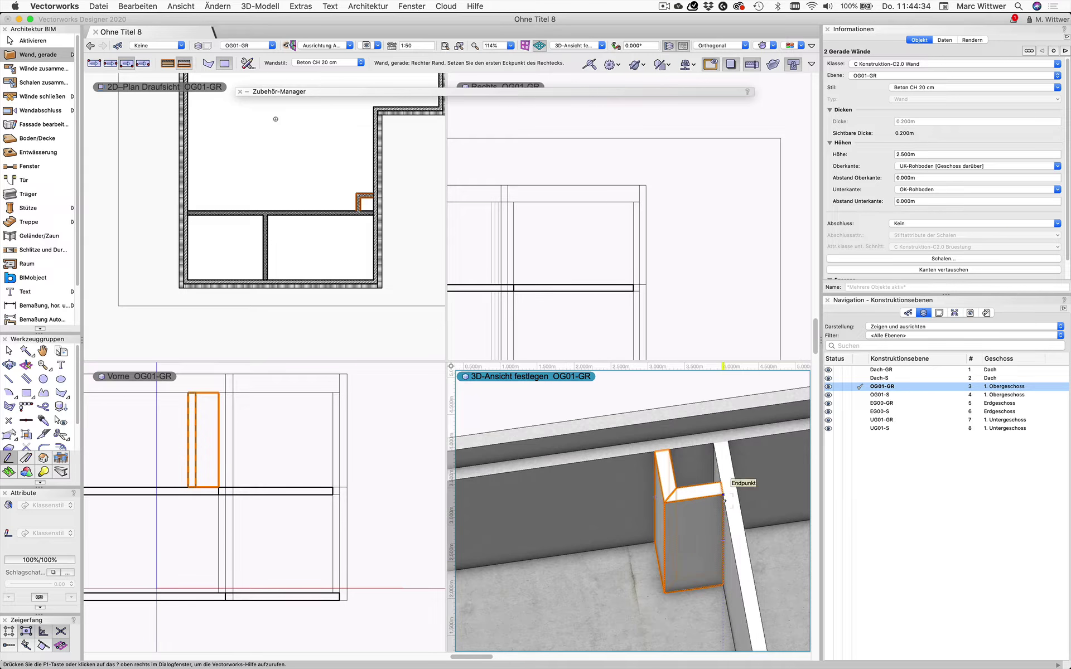
scroll(346, 184, up, 2)
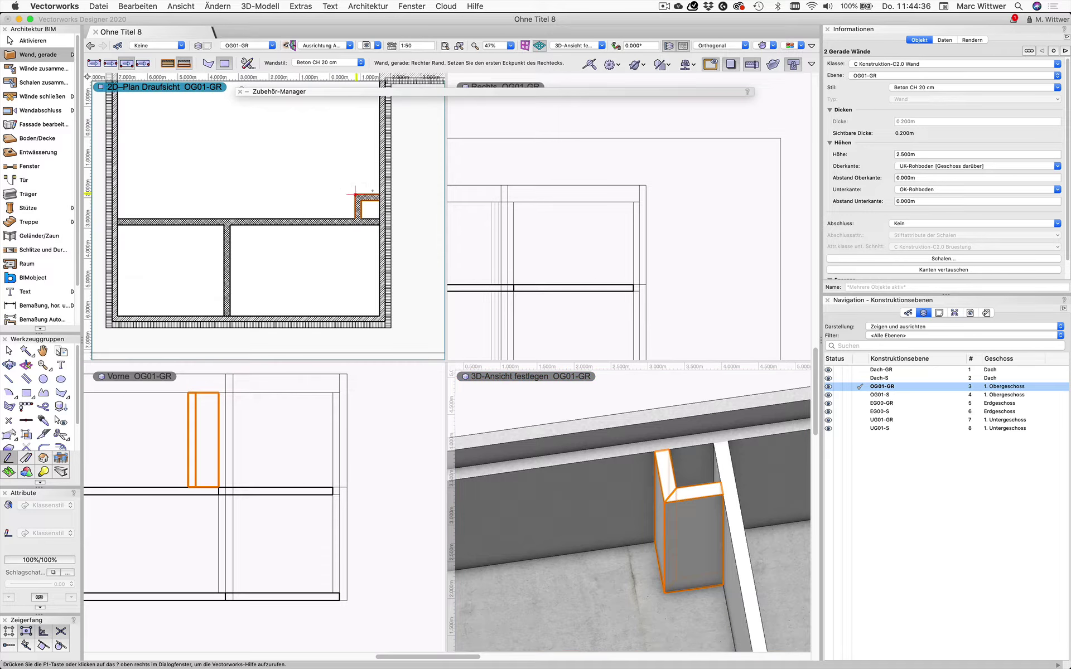
scroll(368, 186, up, 2)
scroll(391, 189, up, 1)
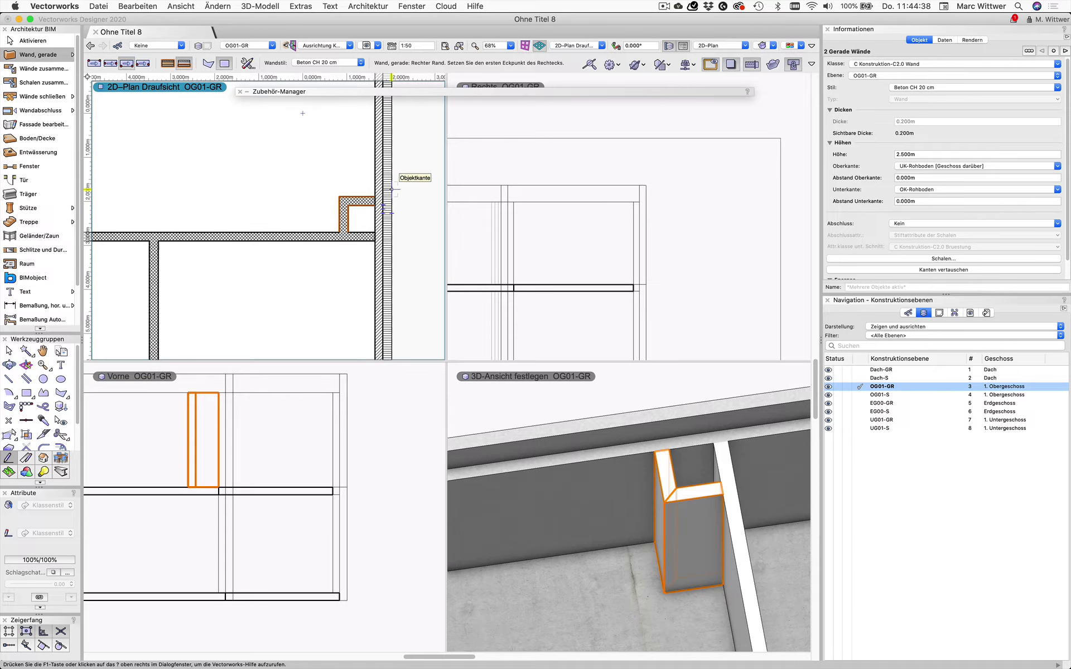
Draw a short freestanding concrete wall in the large upper room
key(x)
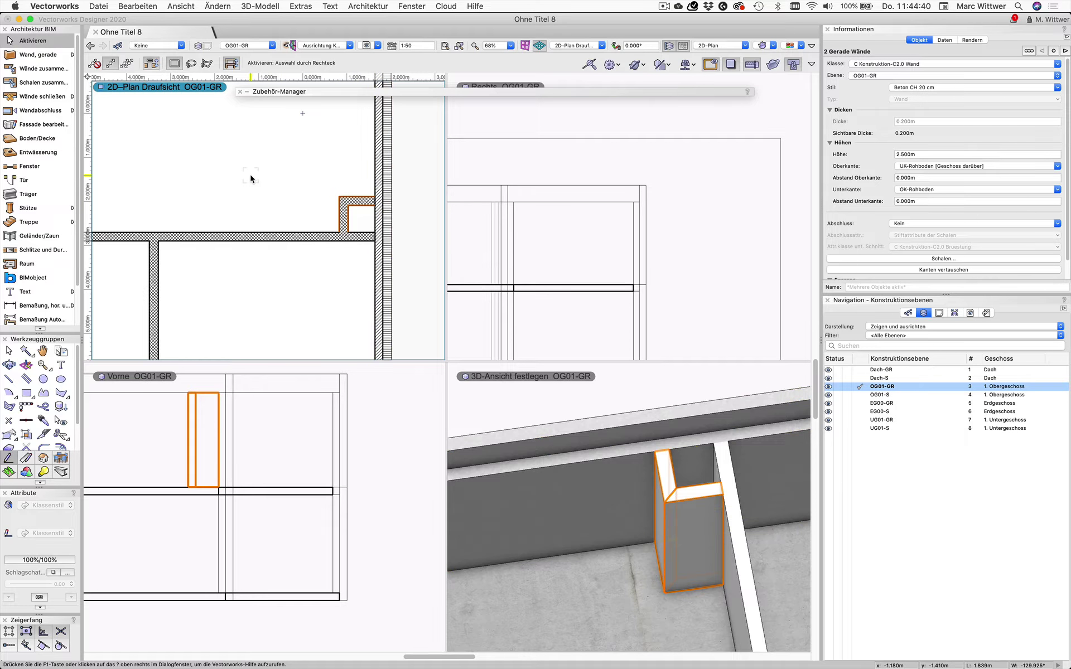
key(9)
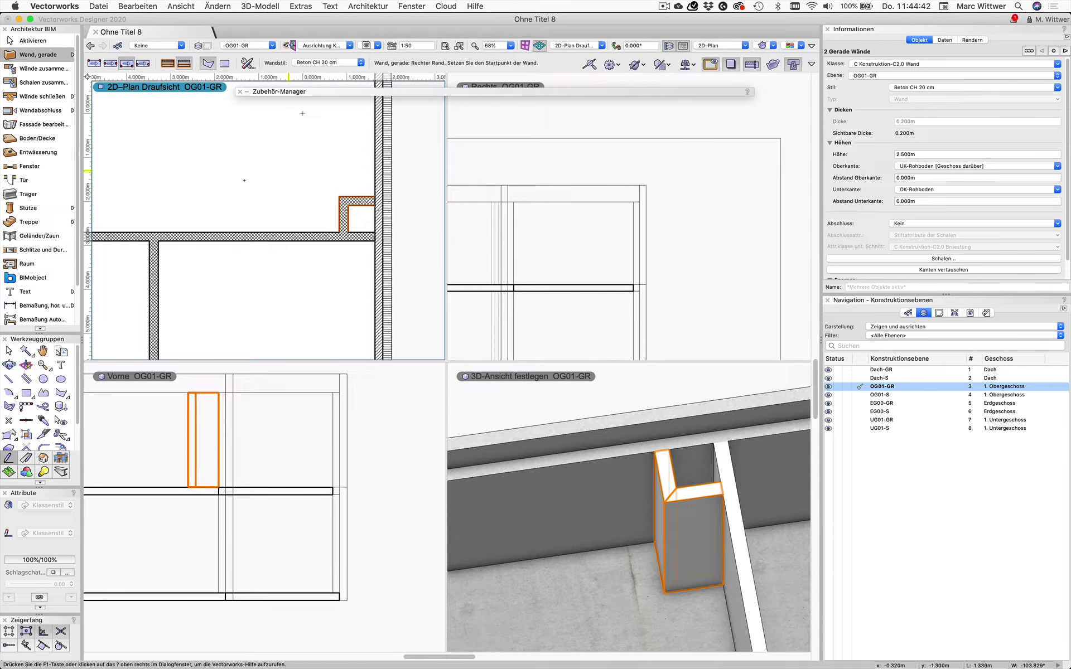
click(242, 133)
click(242, 190)
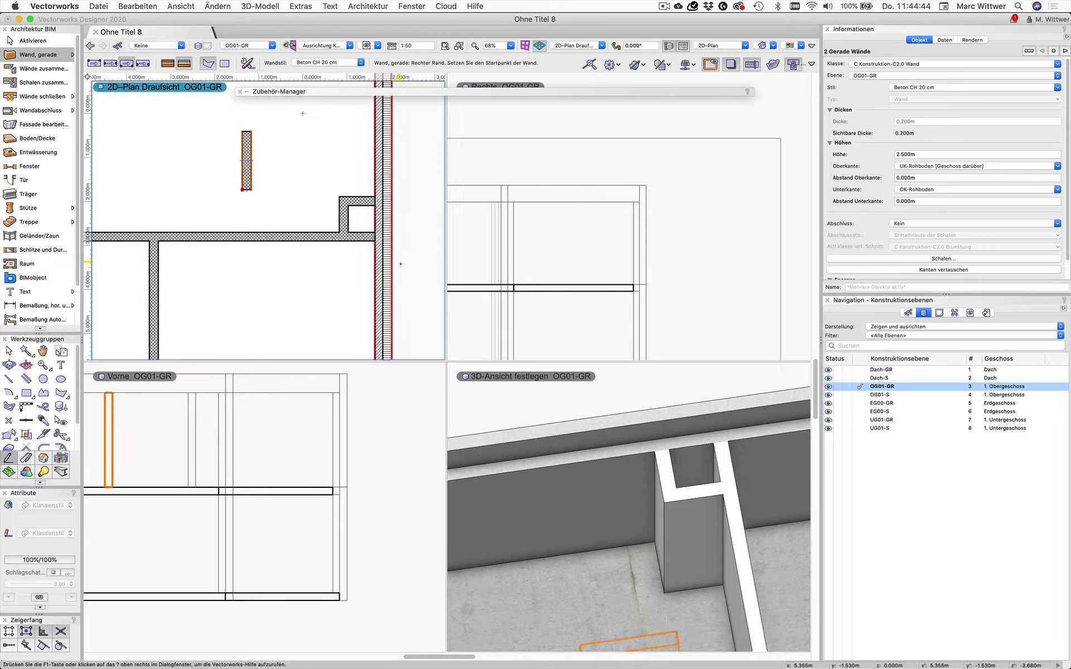
click(664, 507)
scroll(663, 507, up, 5)
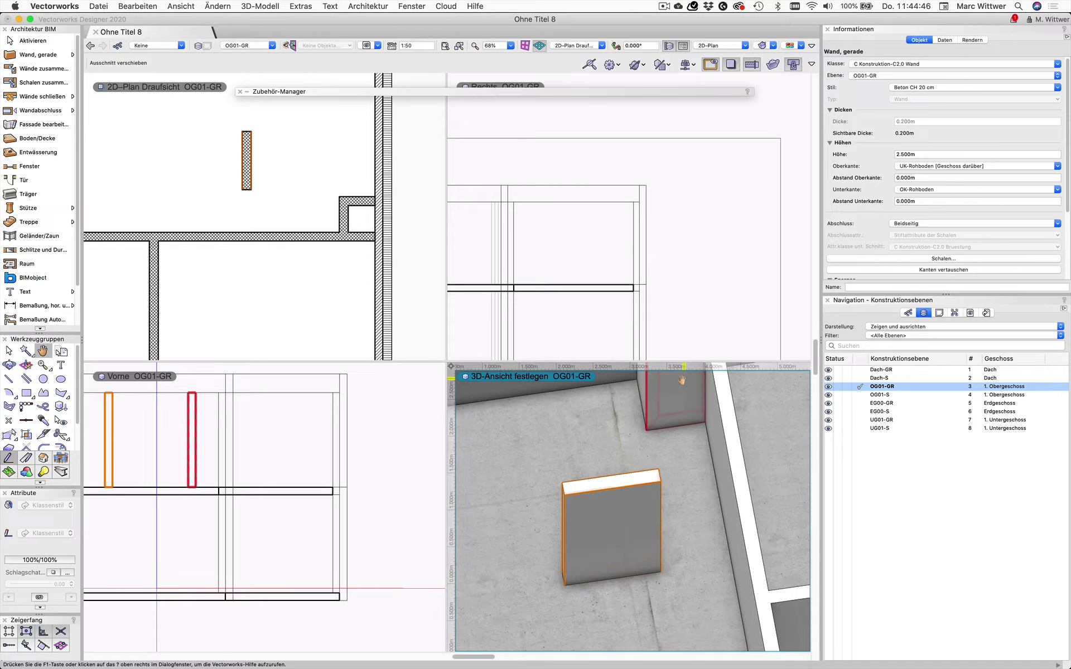
Extend the short wall into a T-junction with the wall below
click(39, 68)
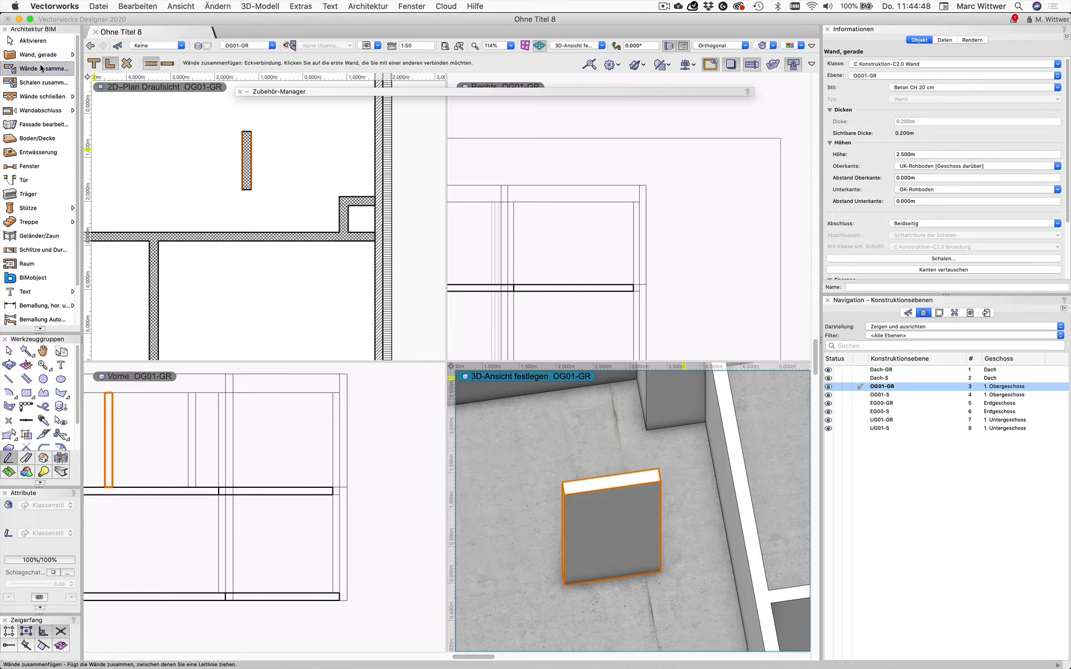
click(94, 65)
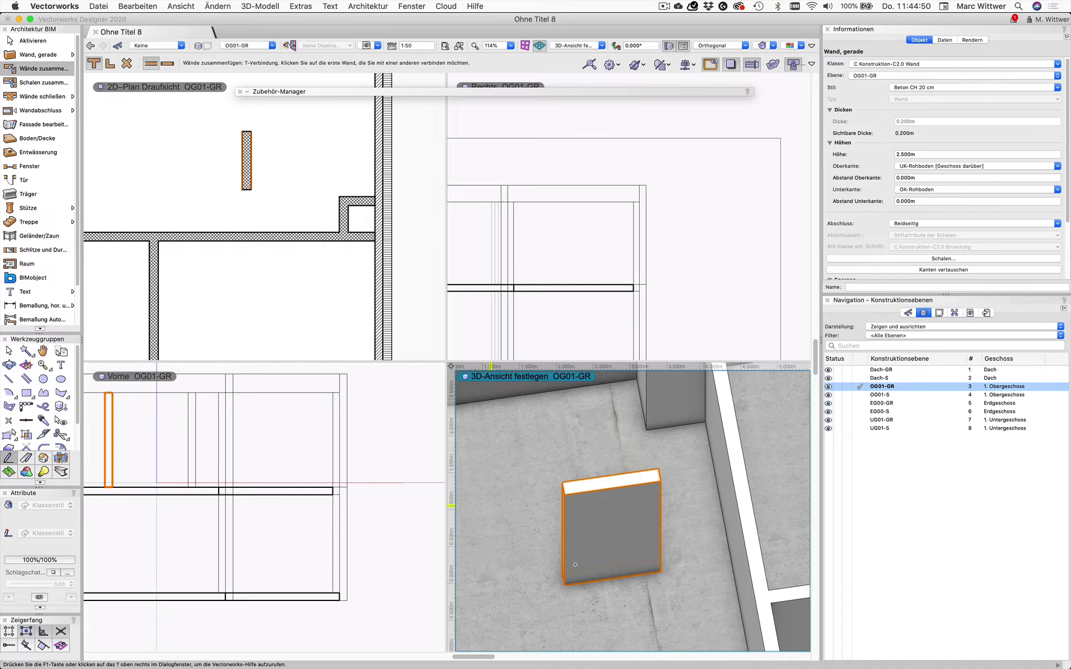
click(601, 579)
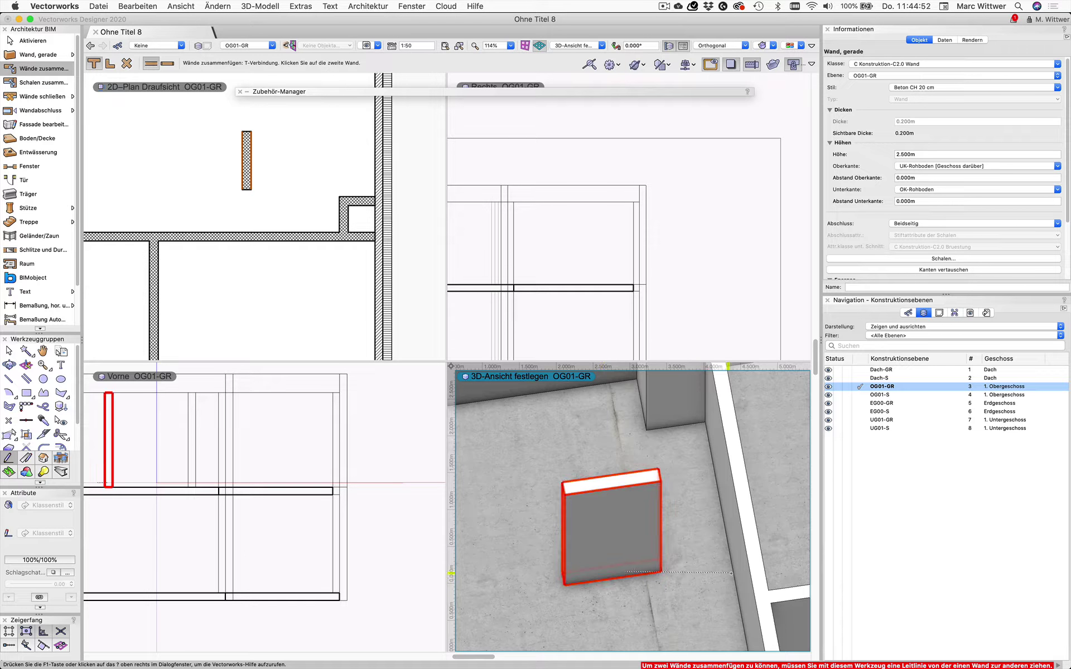
click(736, 575)
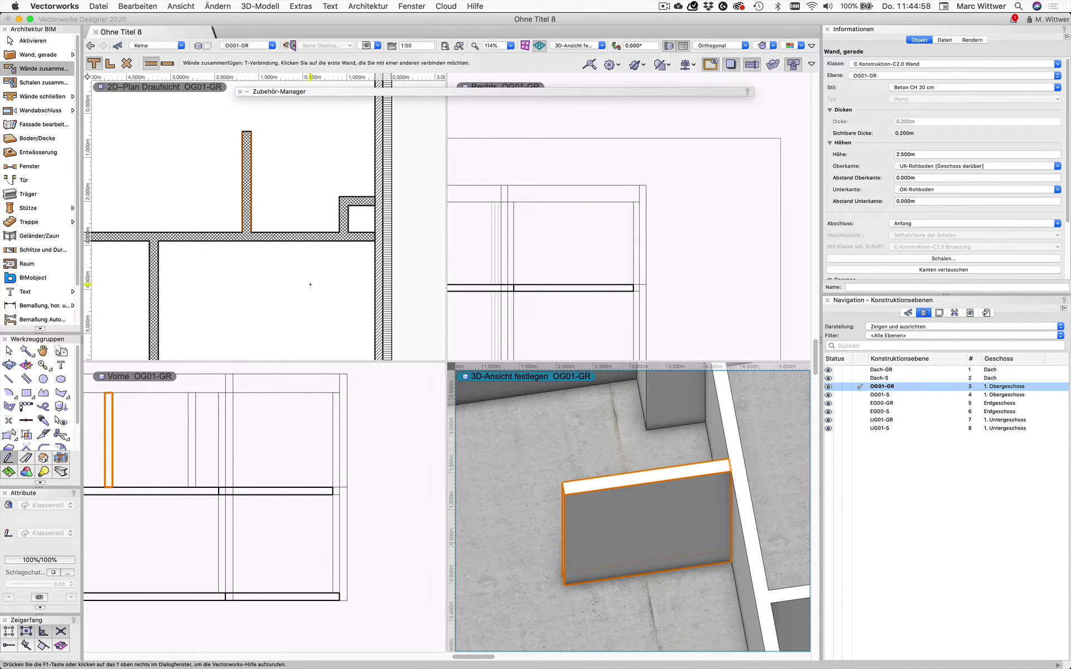
click(16, 41)
click(344, 221)
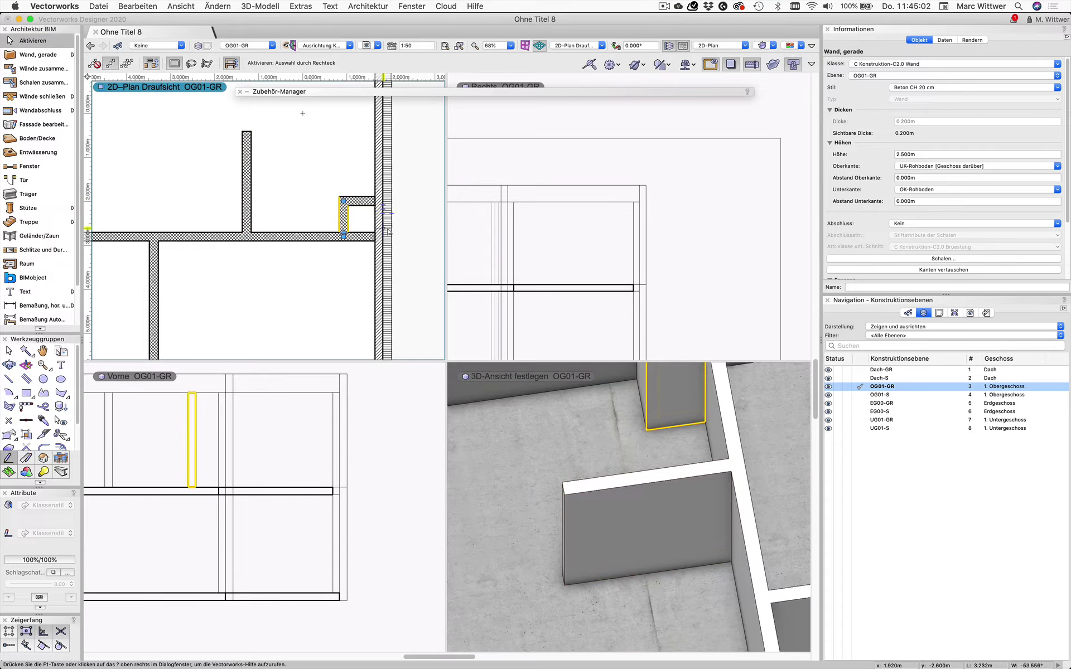
Give the short wall by the step a -0.200 m top offset, making it 2.300 m high
middle_drag(633, 414, 619, 531)
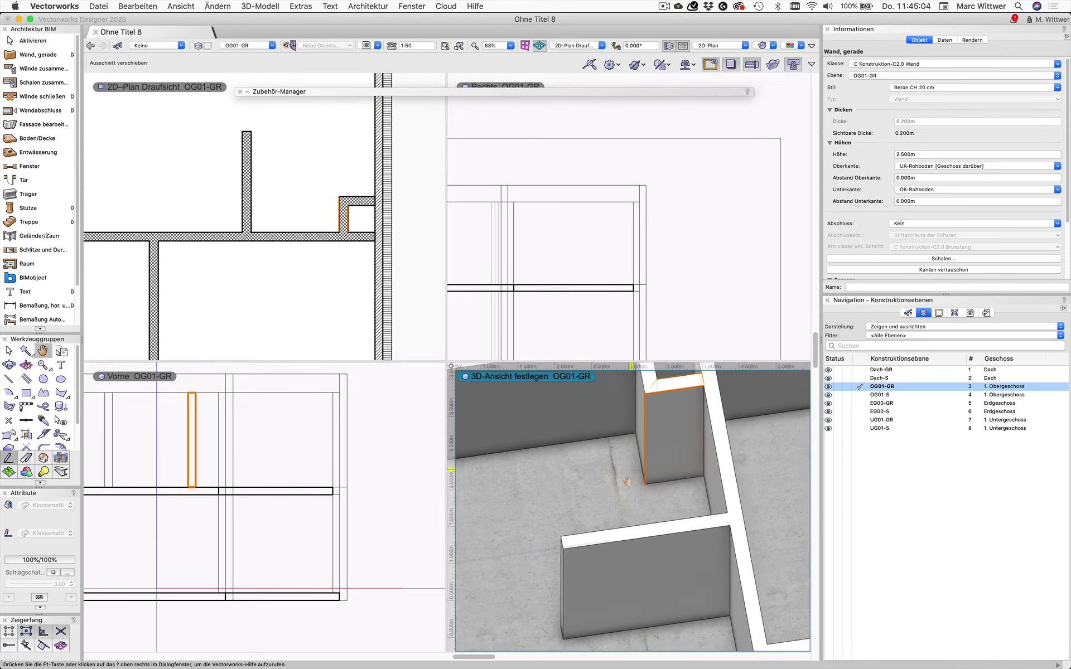
click(417, 184)
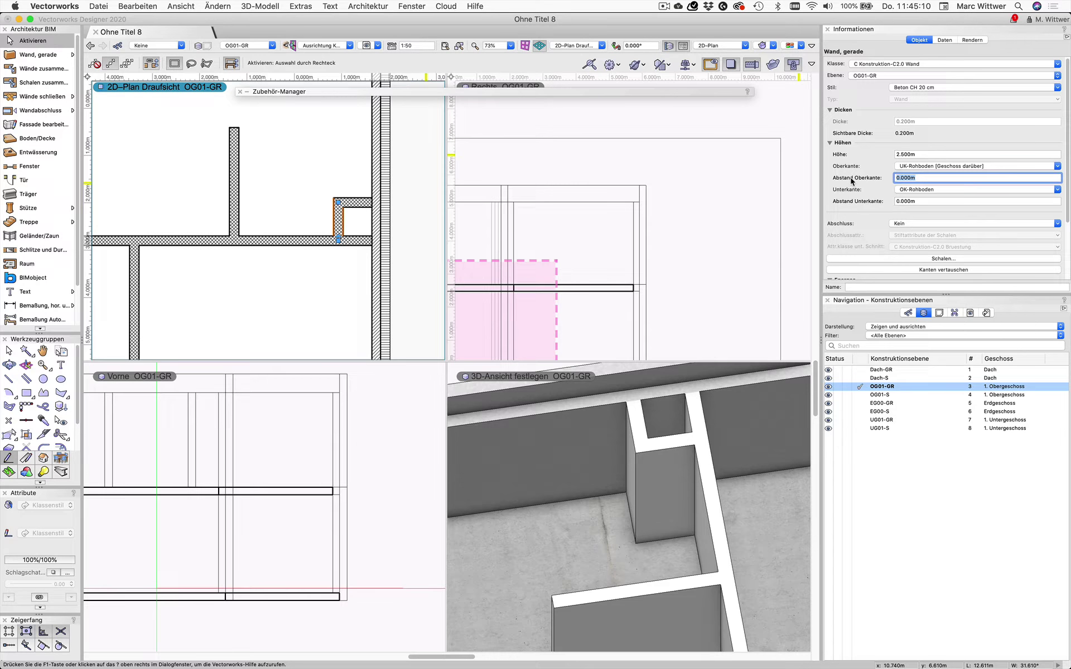
text(-0.2)
key(Return)
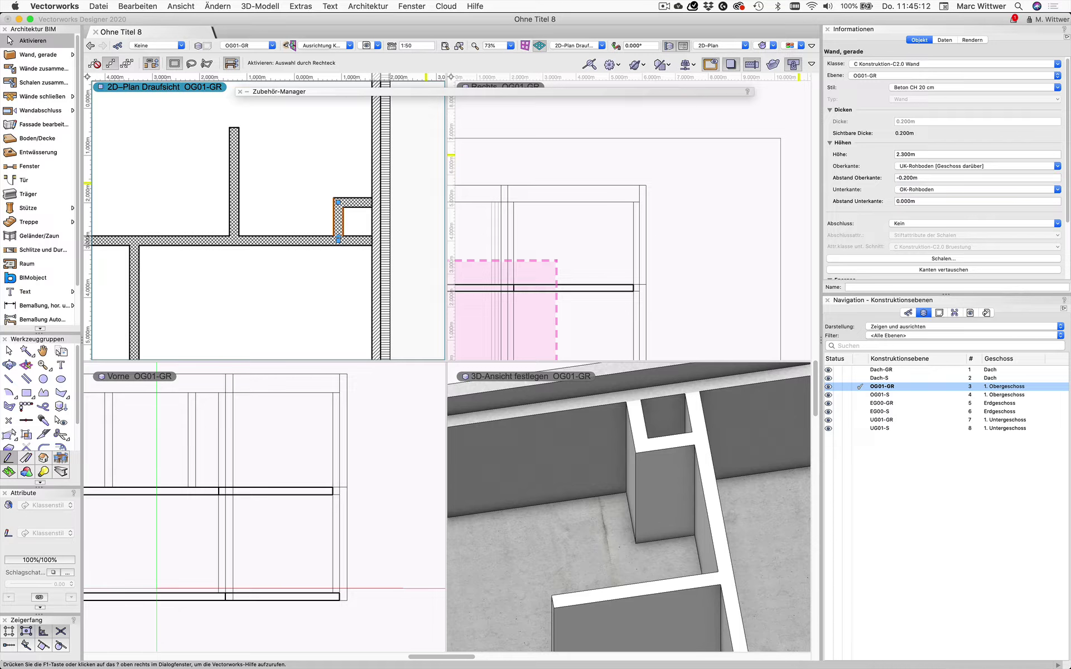
click(644, 453)
scroll(644, 453, up, 5)
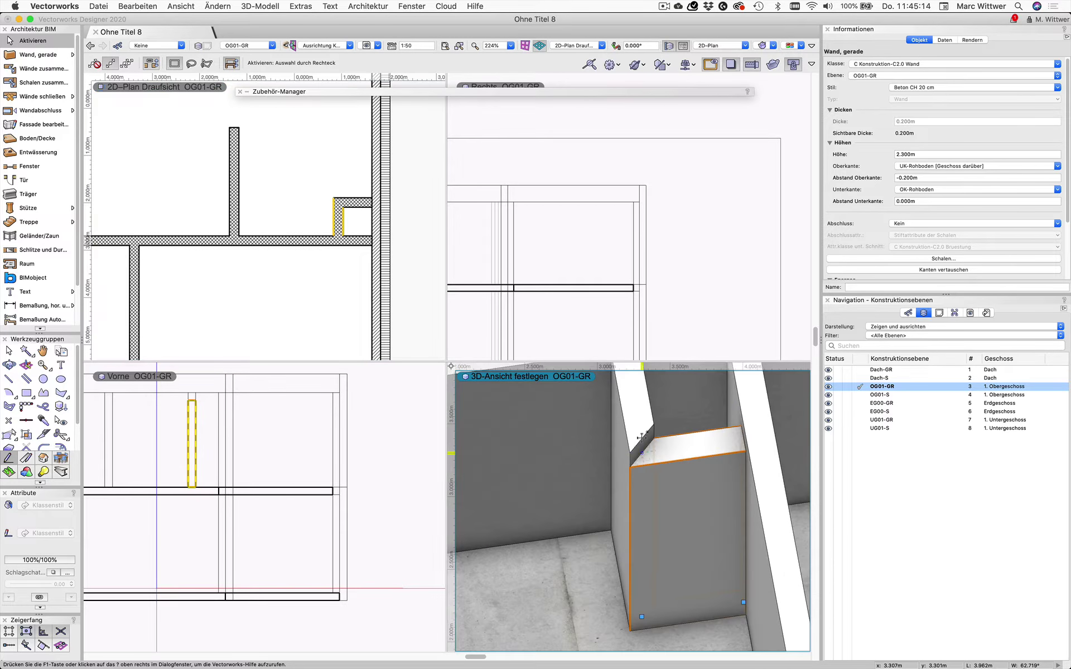
scroll(645, 443, down, 1)
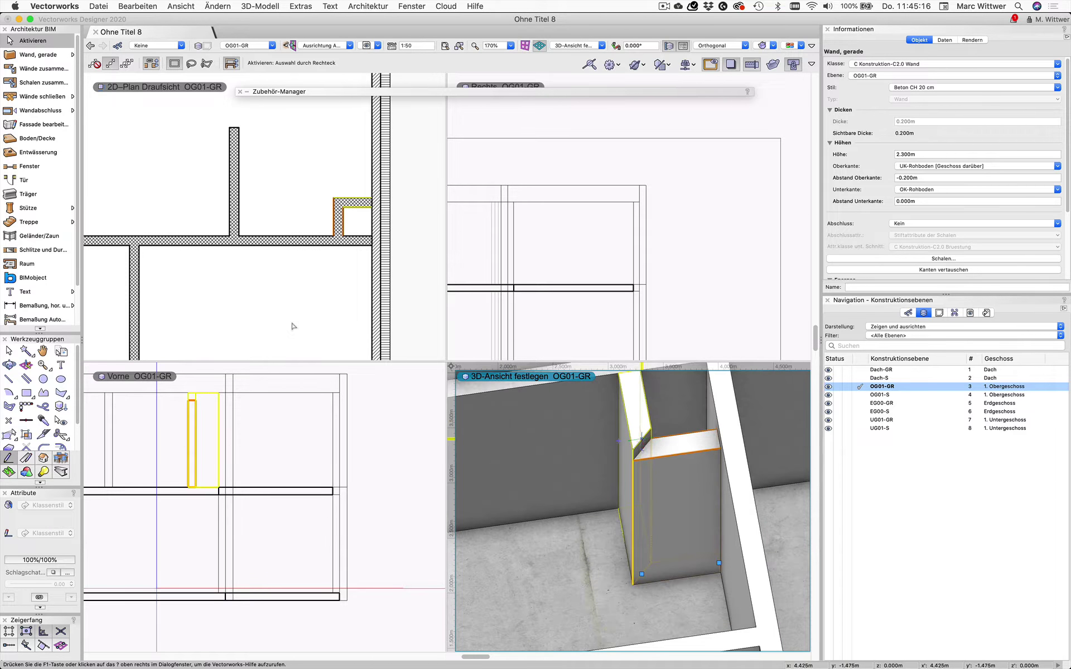
click(295, 326)
Corner-join the 2.300 m short wall with its neighbouring stub wall
click(38, 69)
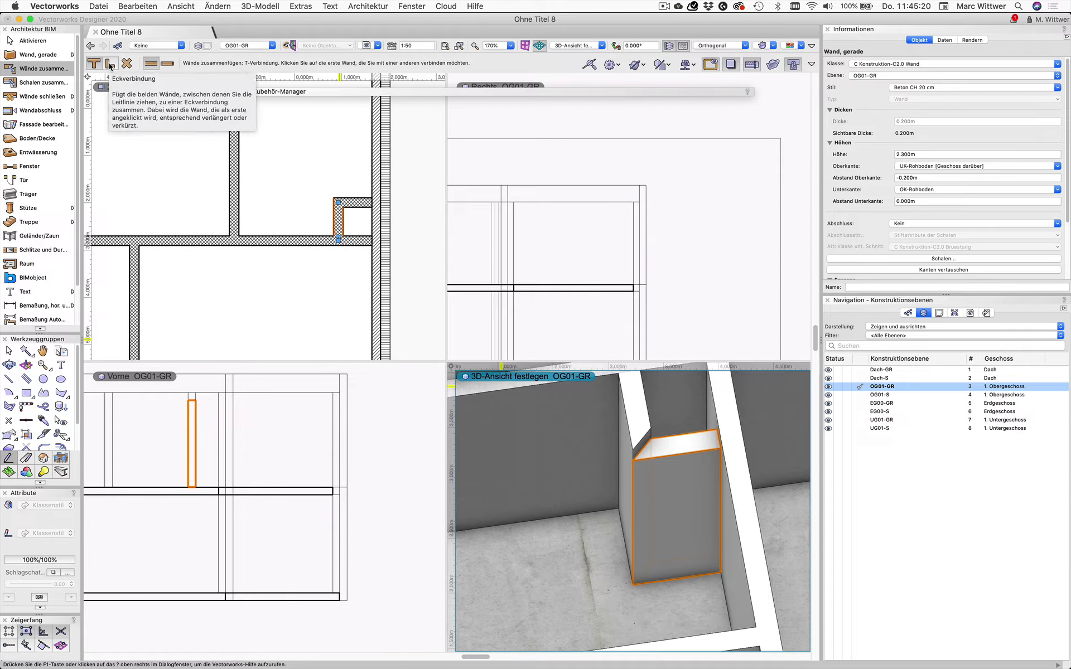
click(110, 64)
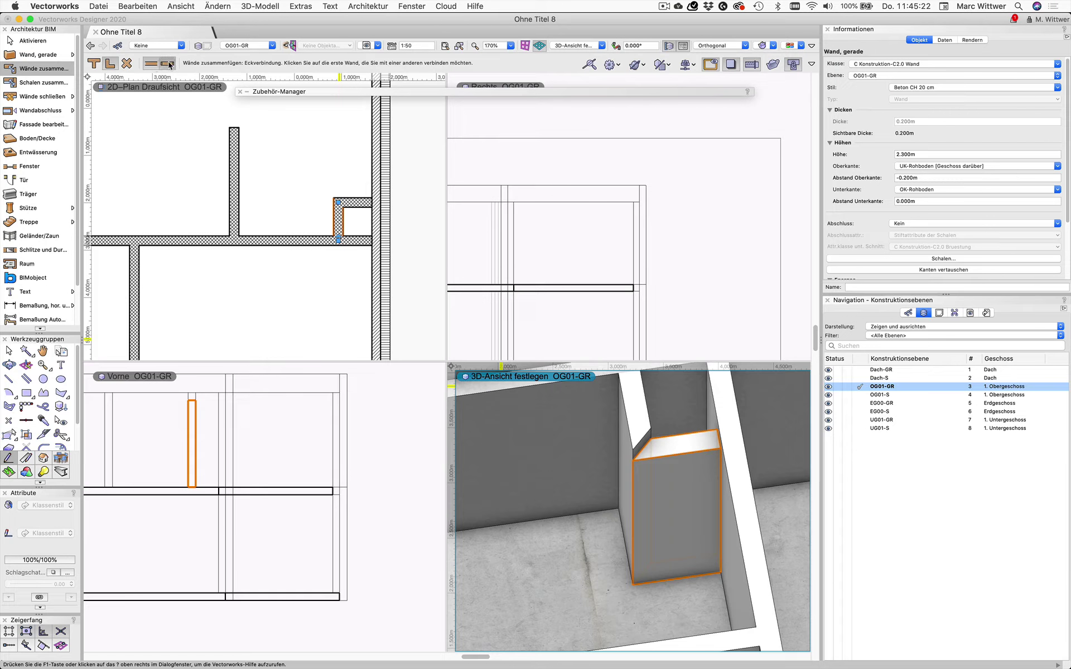
click(340, 215)
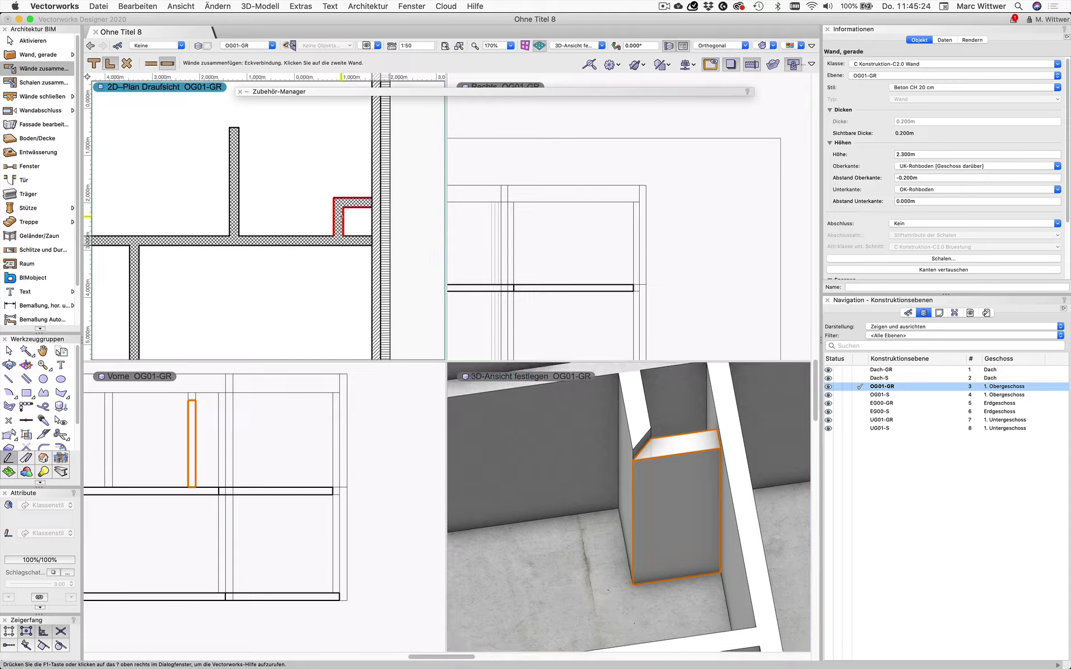
click(340, 203)
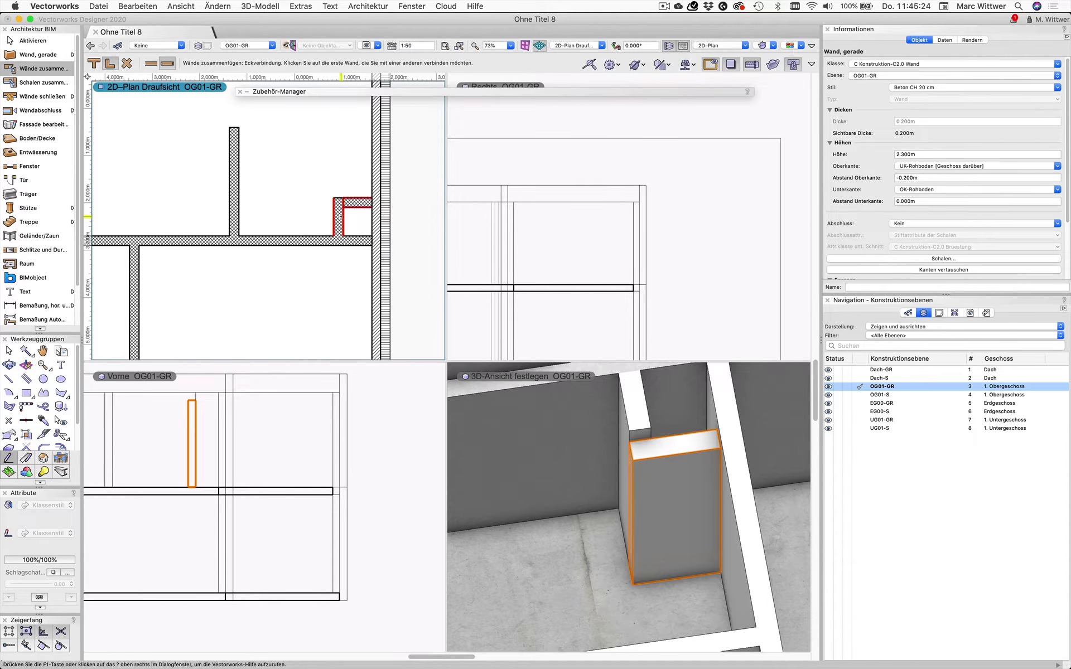
click(674, 496)
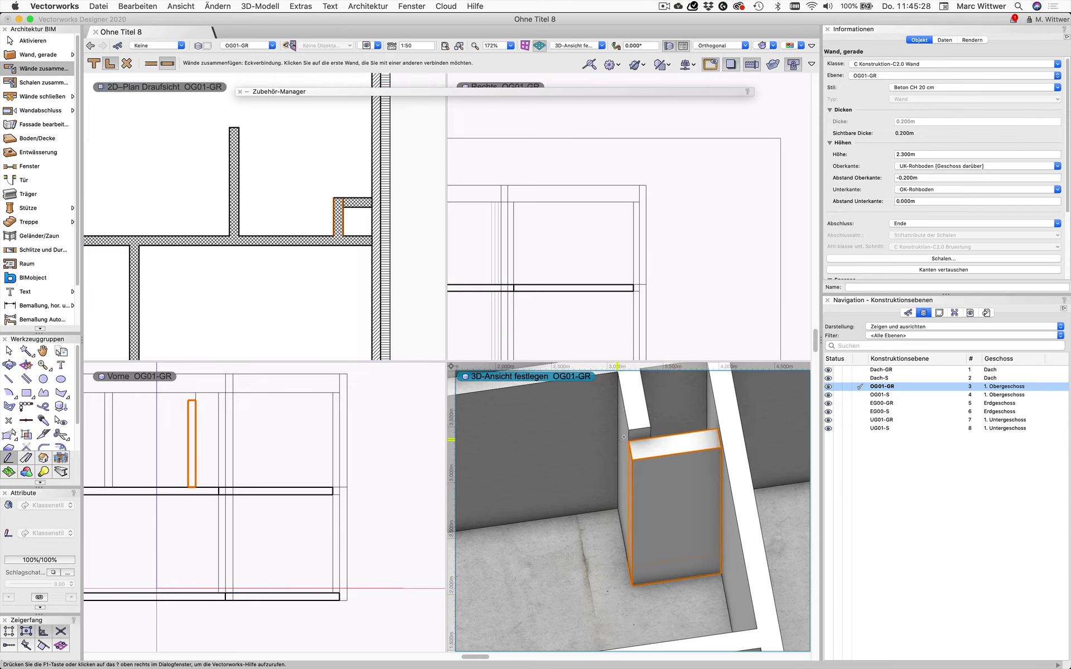
click(25, 40)
click(268, 167)
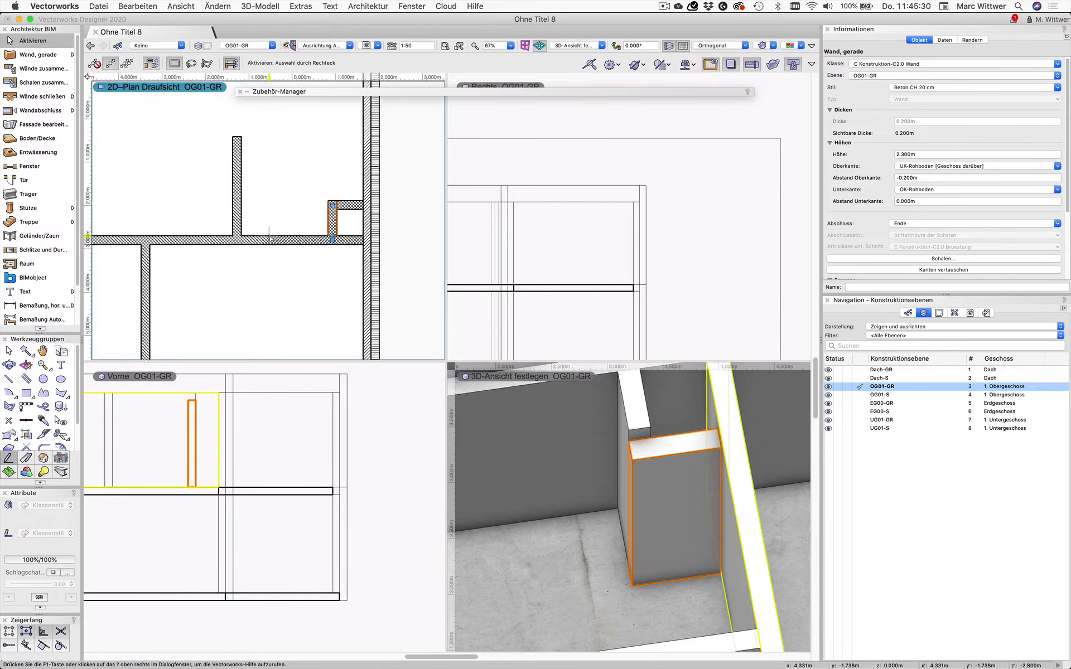
scroll(269, 237, down, 3)
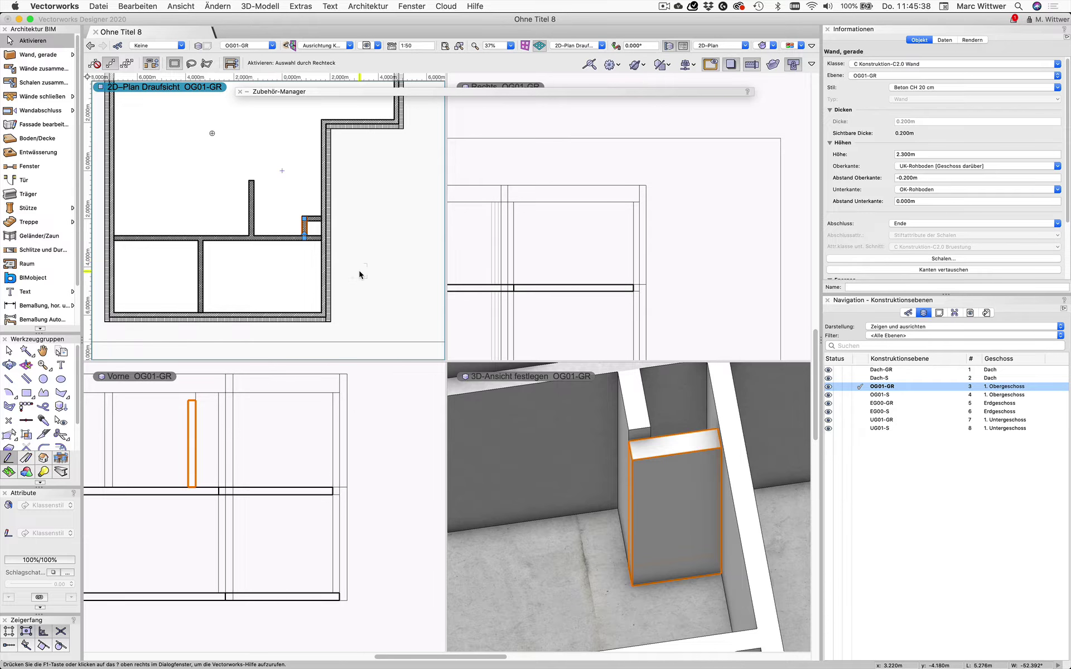
Move the horizontal interior wall down by an exact distance of -1 m
scroll(360, 275, down, 1)
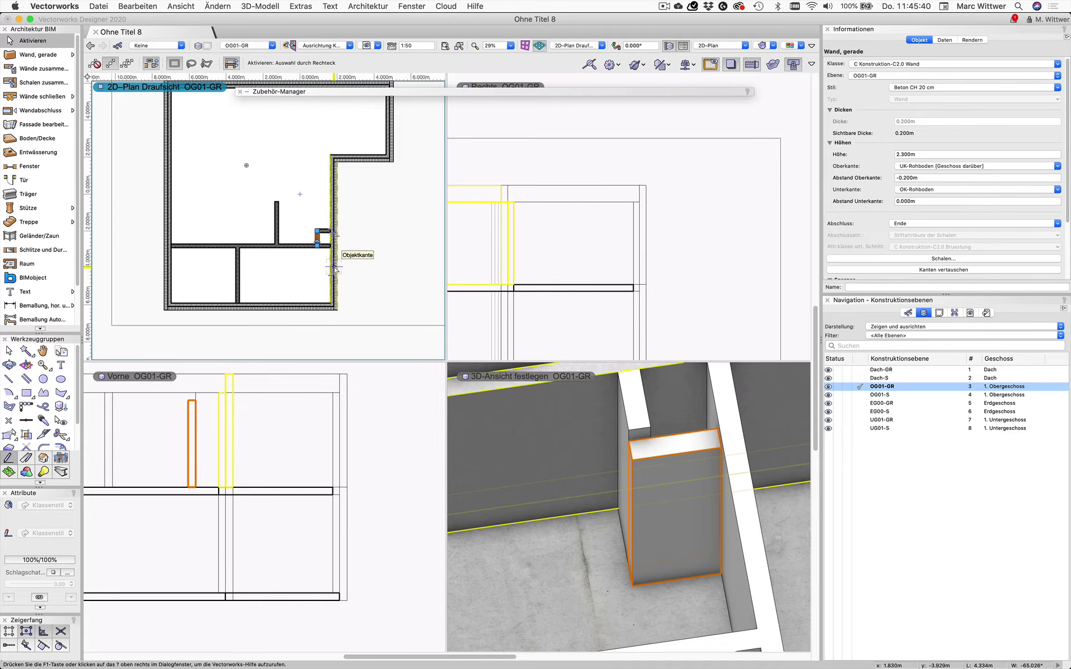
drag(251, 246, 251, 267)
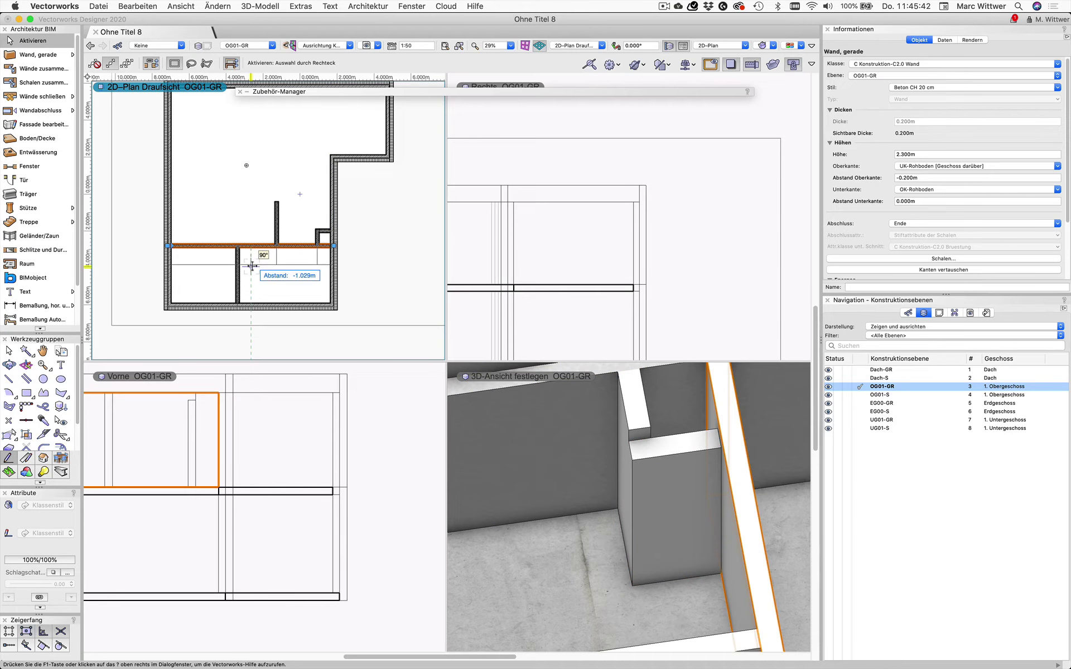
key(Tab)
text(-1)
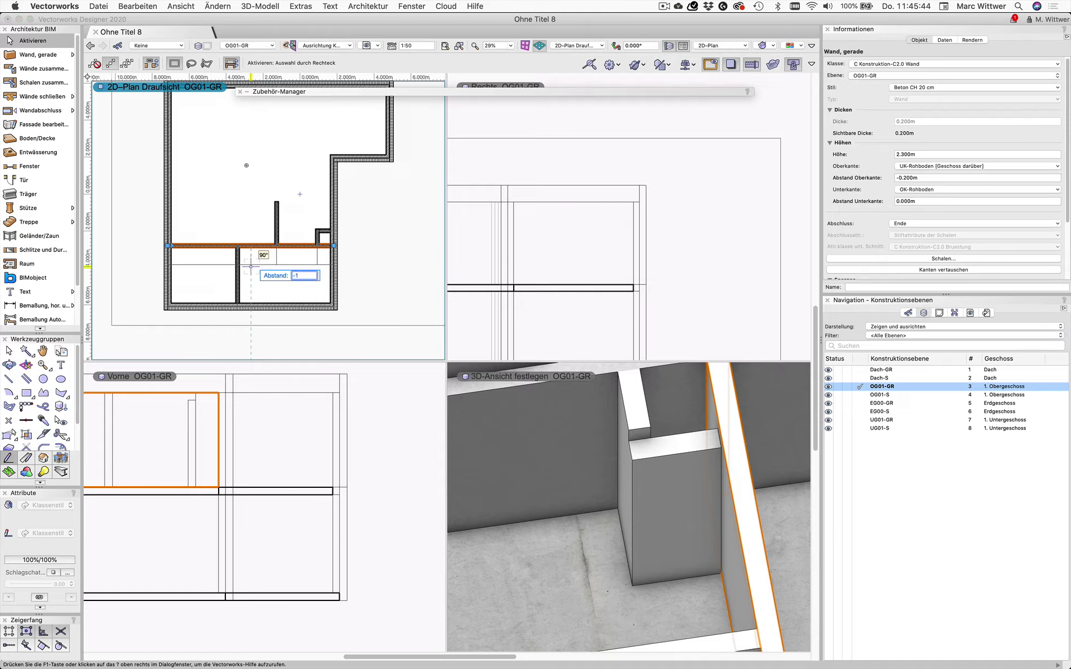
key(Return)
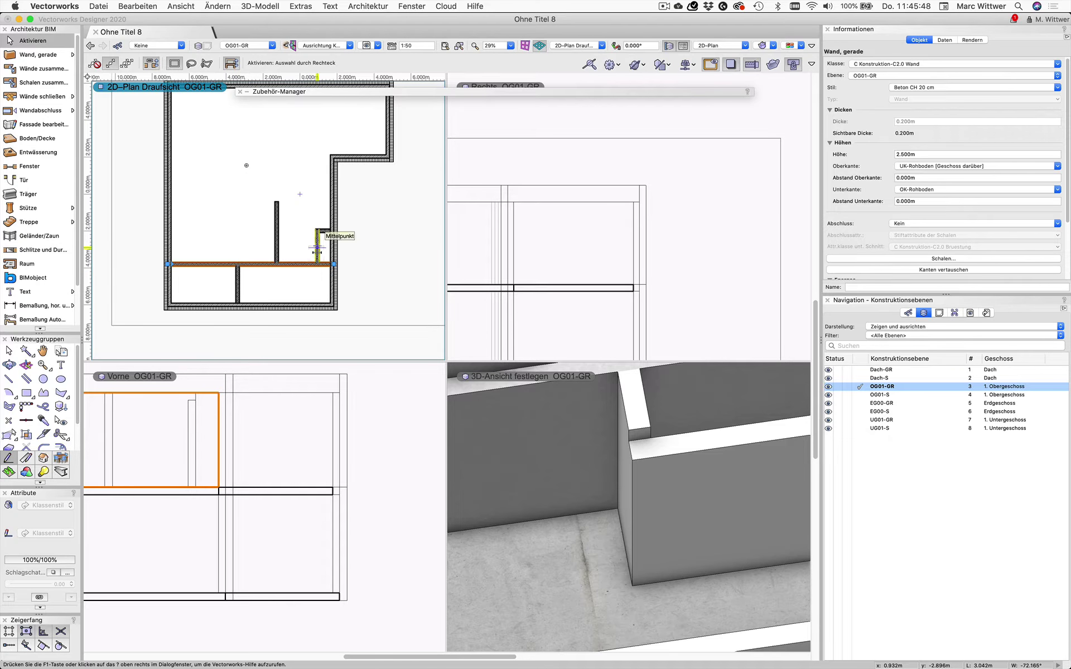
Undo the wall move and select all 12 objects on the storey
click(138, 6)
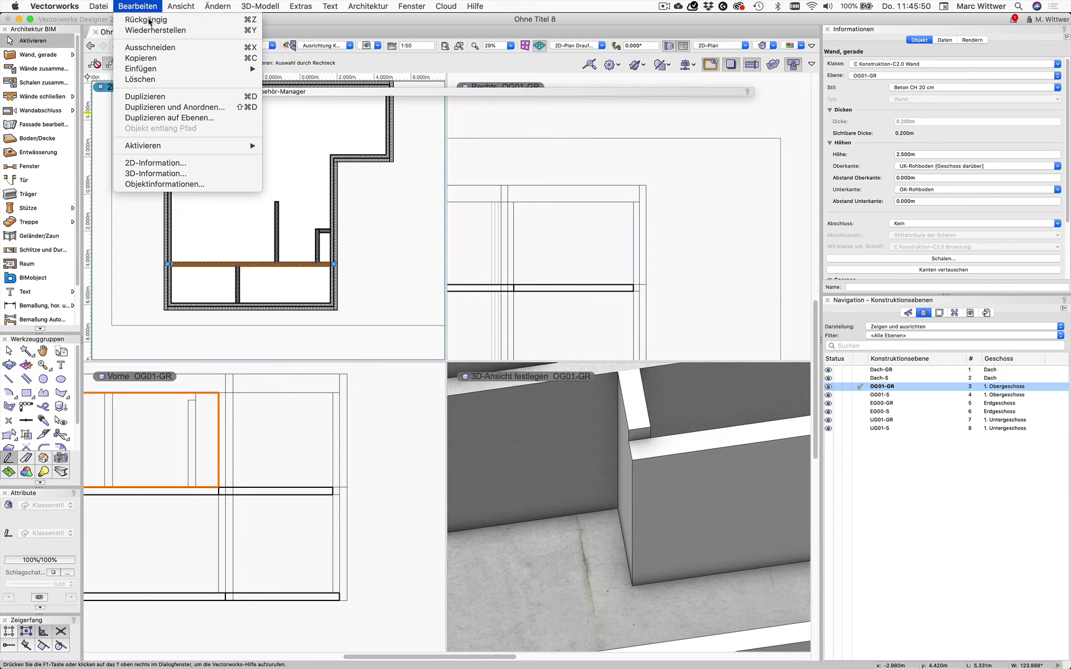
click(149, 21)
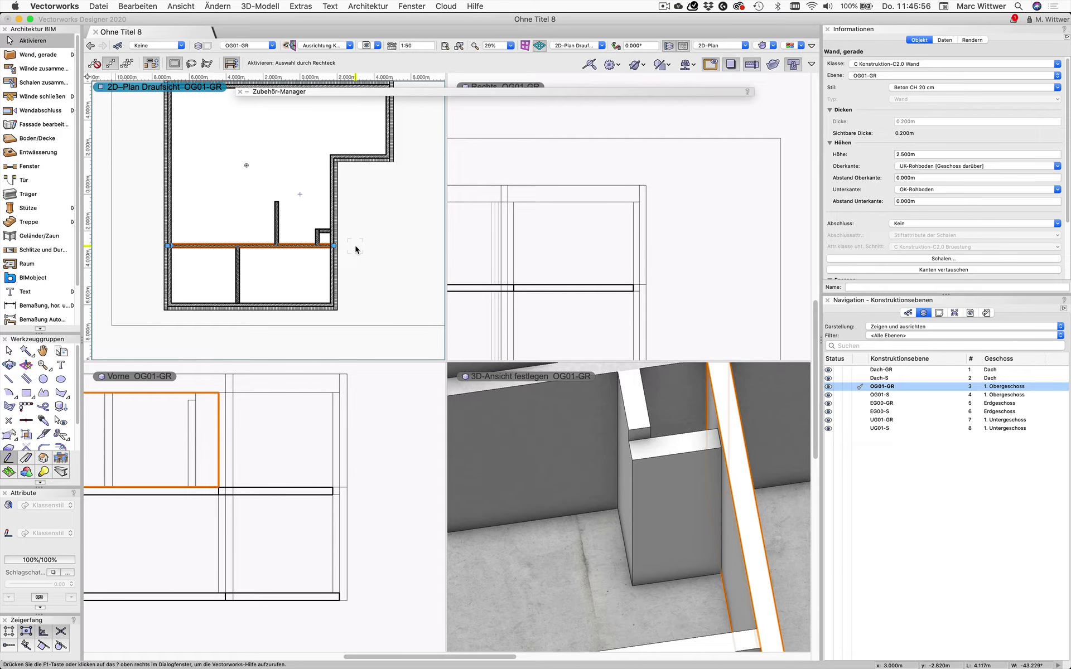
key(super+a)
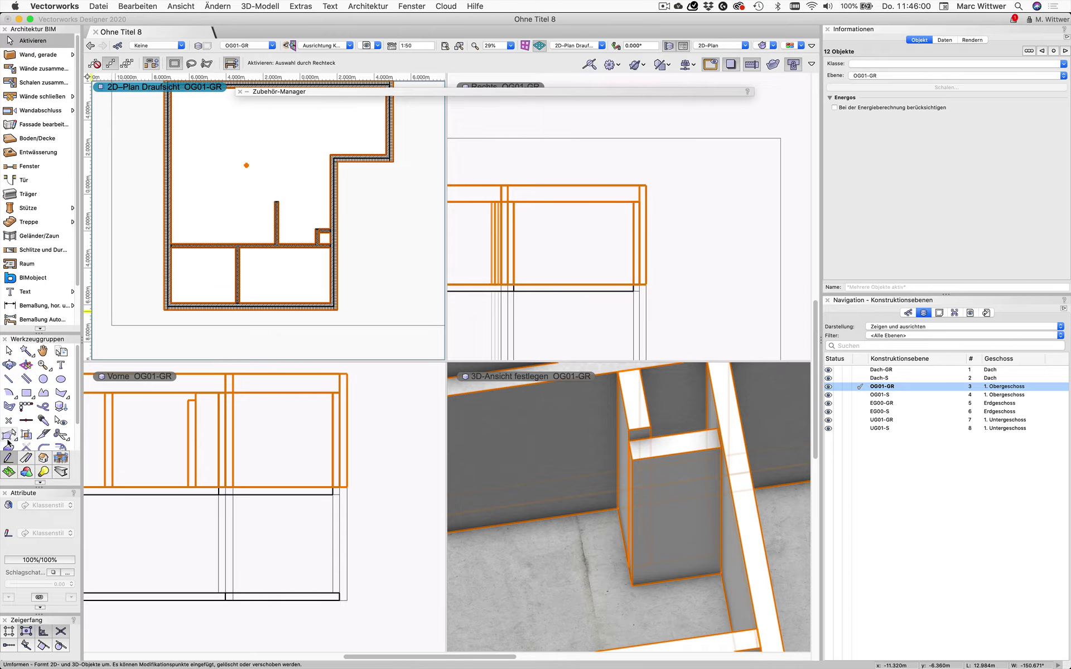
click(9, 436)
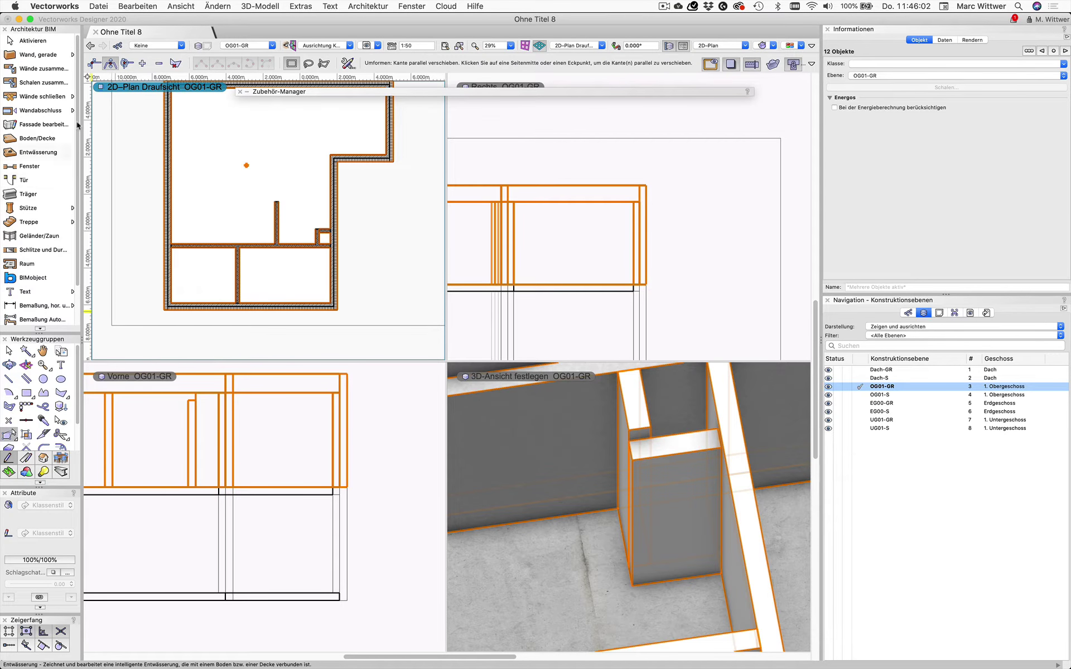
mouse_move(147, 264)
mouse_down()
mouse_move(363, 222)
mouse_move(364, 269)
mouse_up()
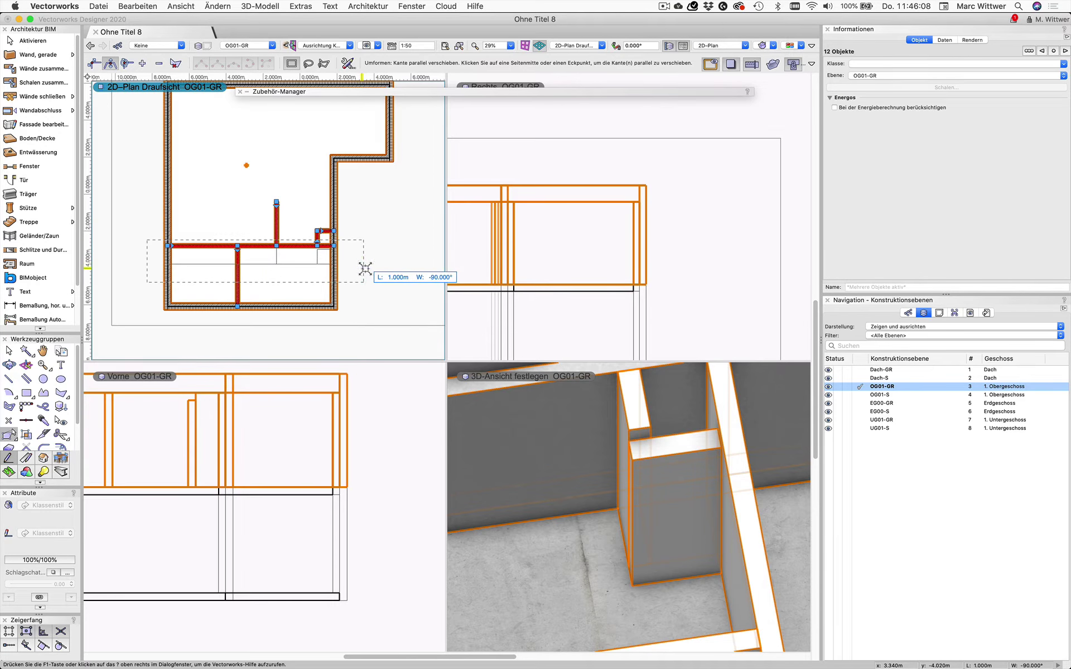
drag(365, 268, 363, 268)
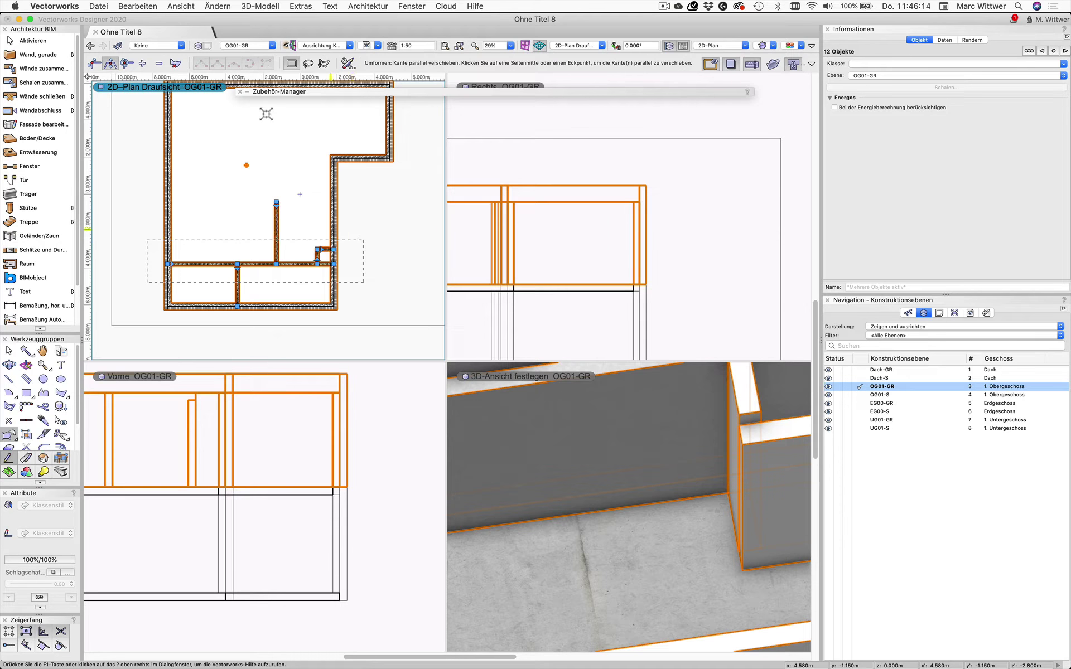
click(137, 6)
click(17, 41)
click(391, 199)
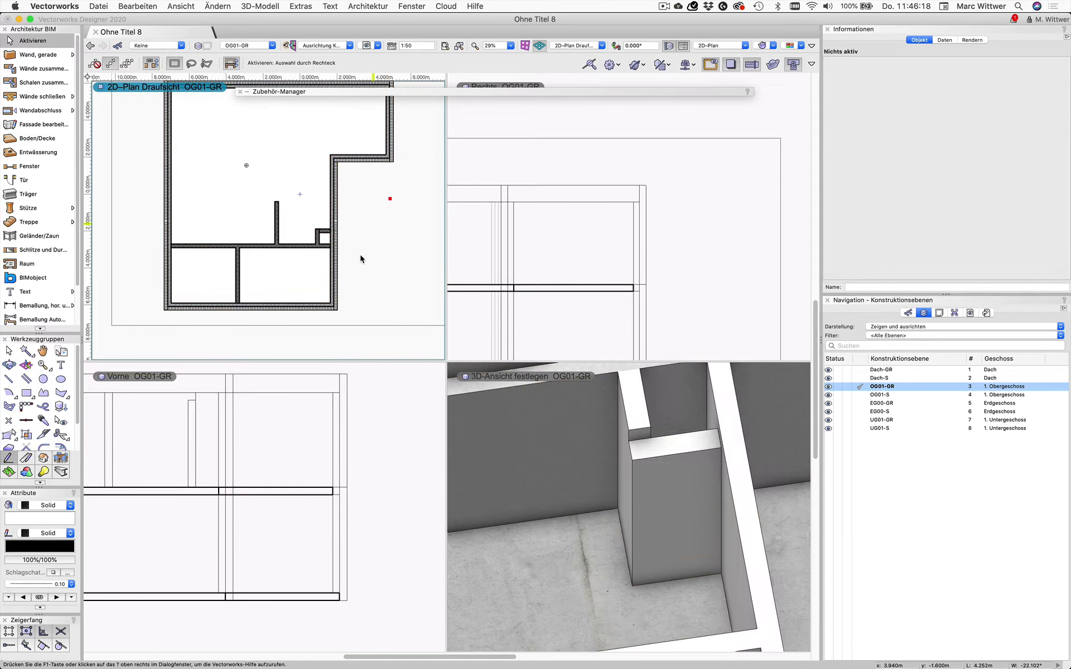
scroll(361, 259, down, 1)
scroll(361, 259, up, 2)
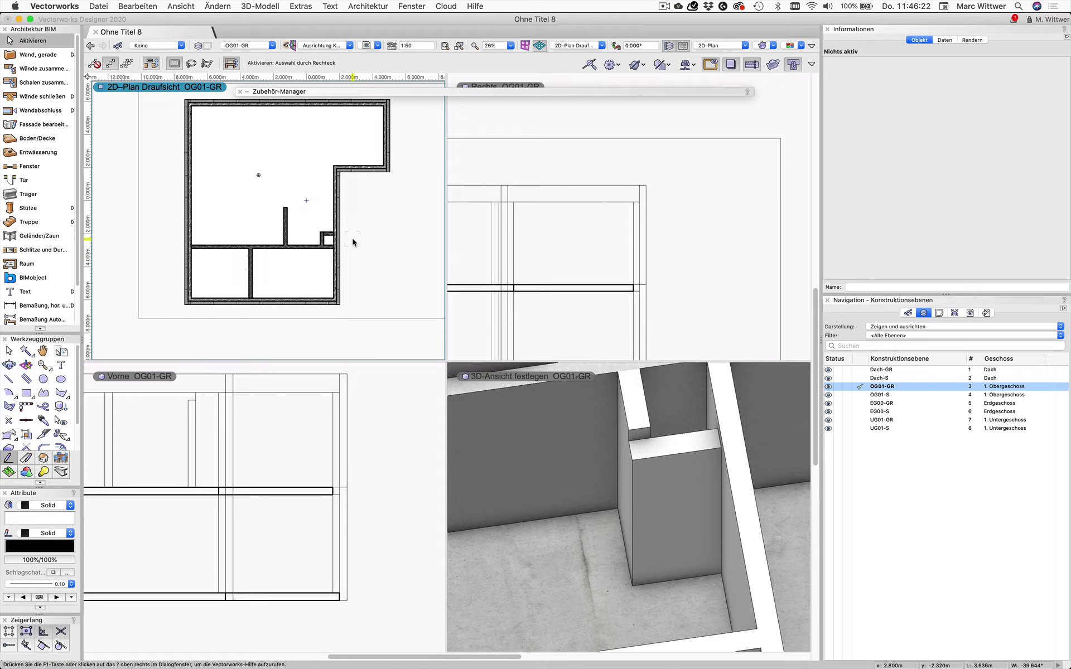
click(625, 530)
scroll(625, 530, down, 2)
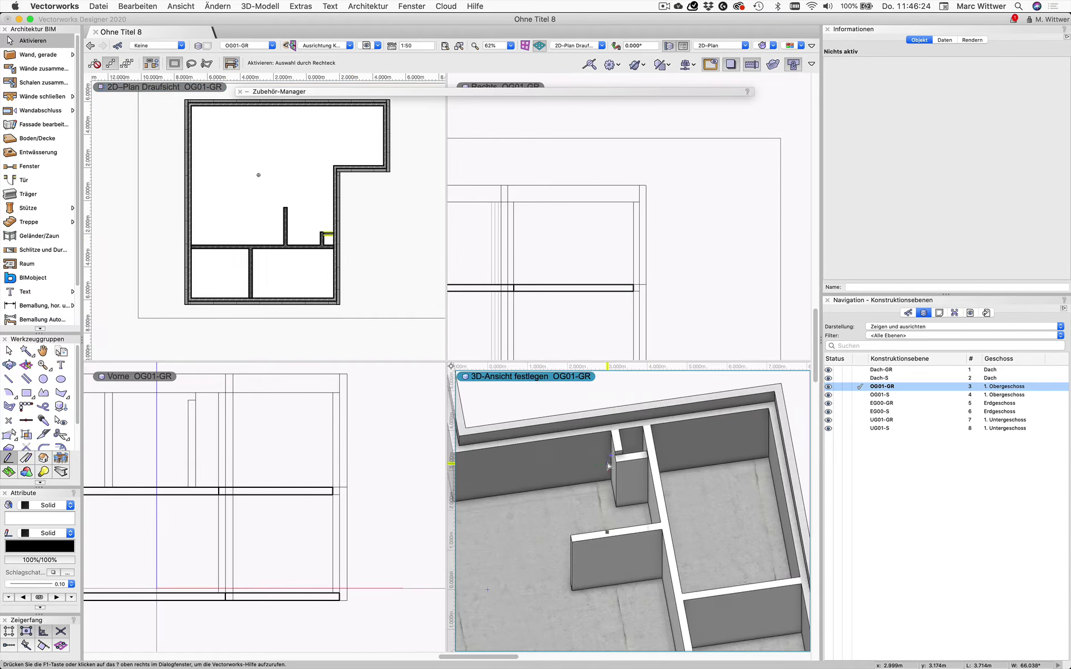
scroll(625, 530, down, 2)
scroll(625, 530, down, 1)
scroll(626, 530, up, 1)
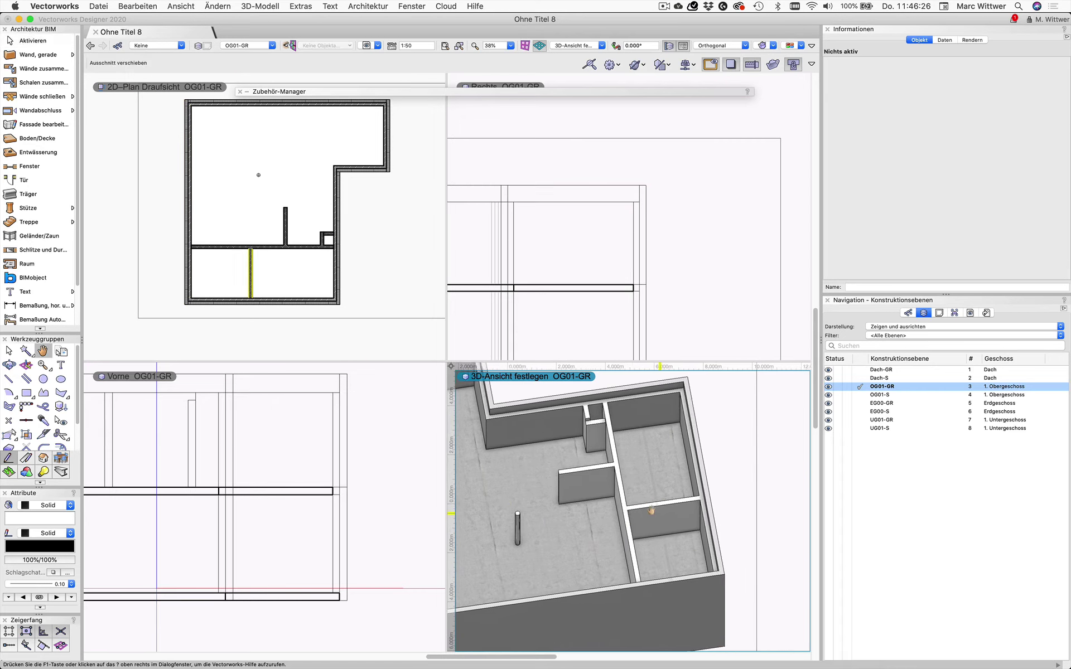
scroll(627, 522, up, 1)
scroll(628, 509, up, 2)
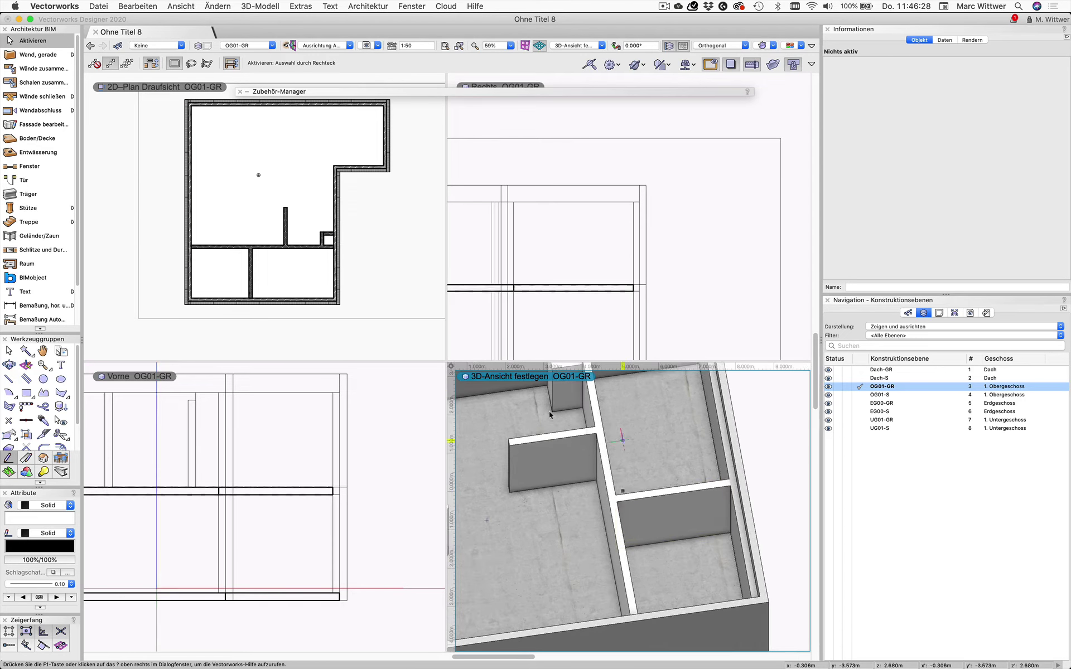
Set the Boden/Decke tool to Fertigboden CH 12 cm and review its layer build-up
click(37, 140)
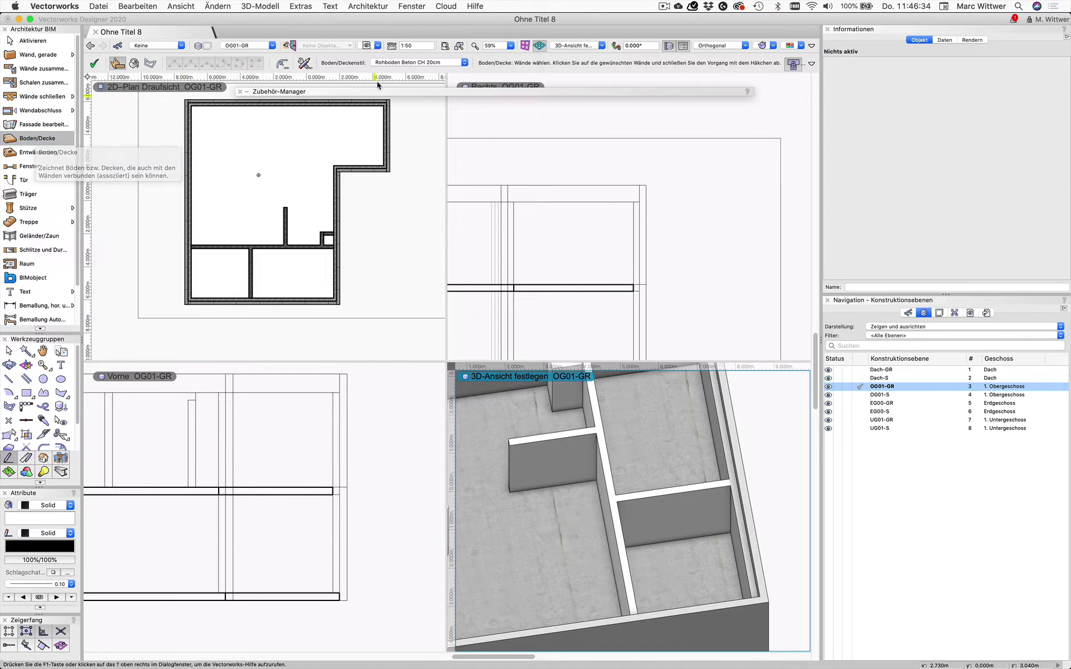
click(400, 62)
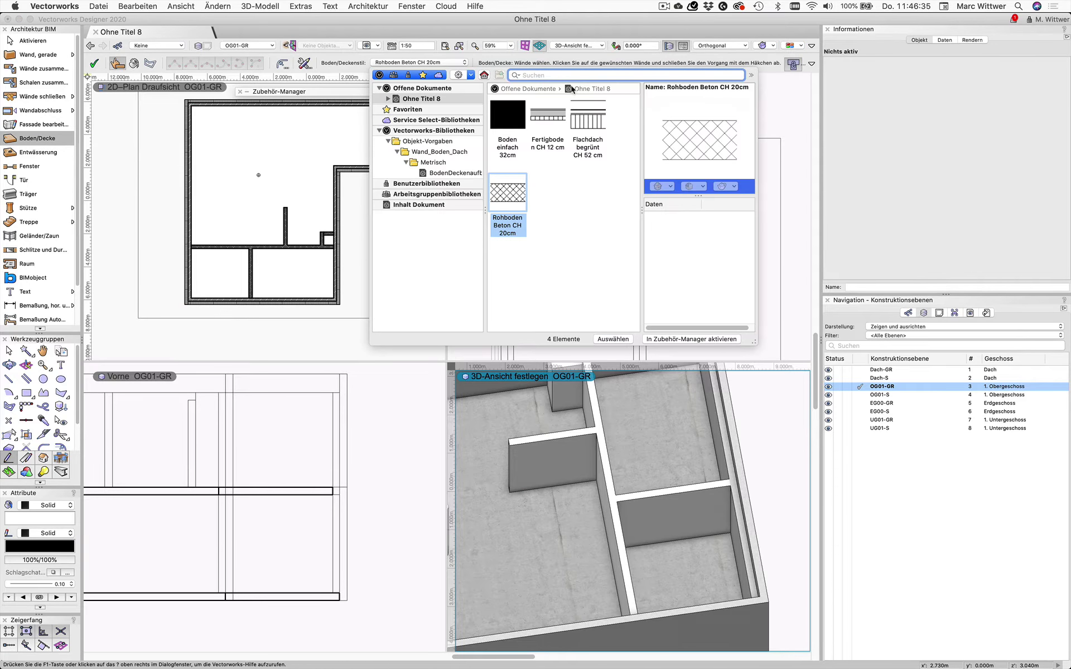
double_click(549, 117)
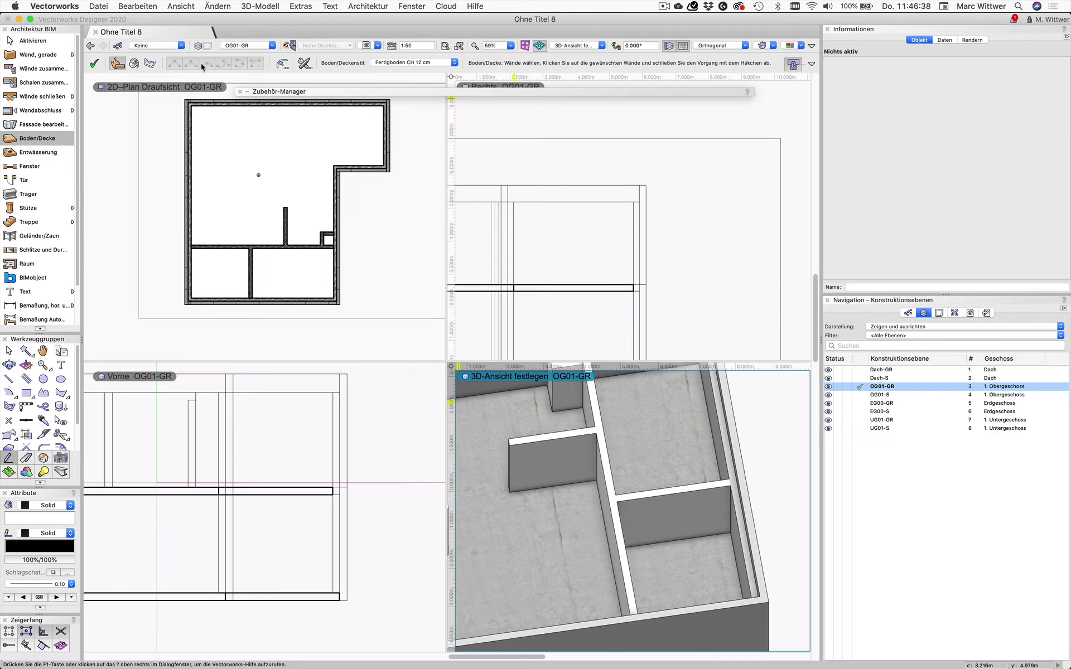
click(305, 63)
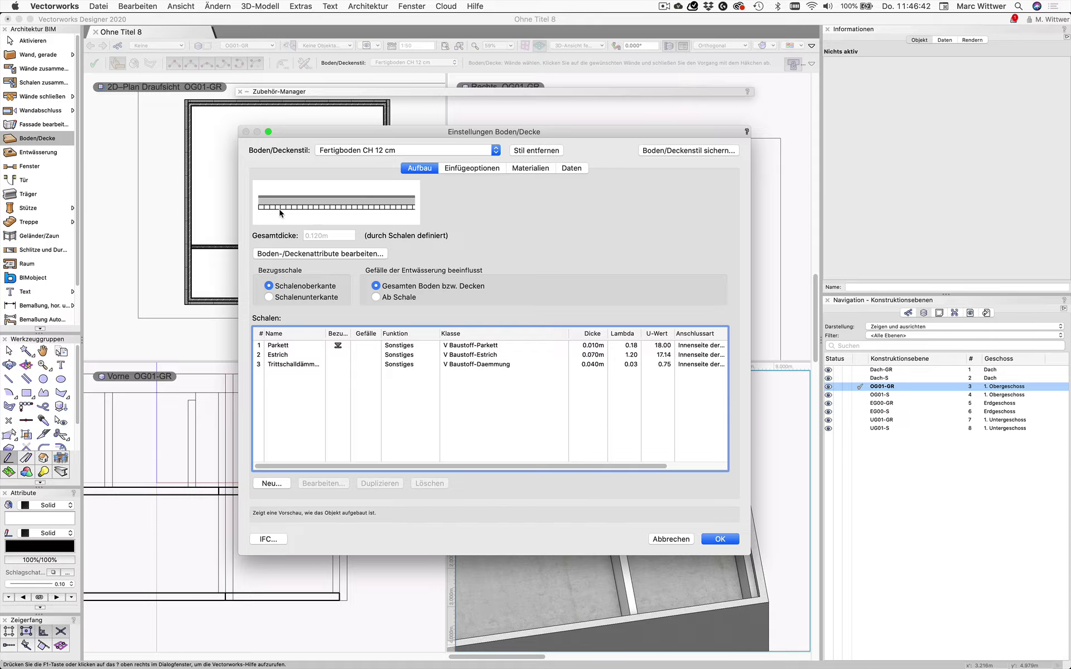
click(672, 538)
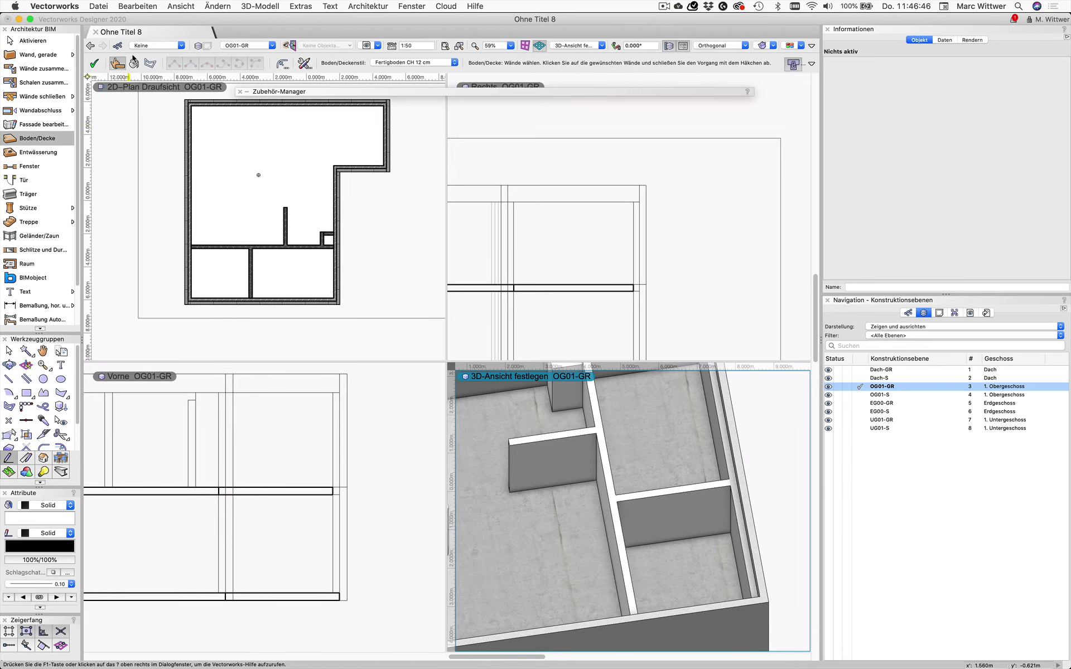
Create Fertigboden floors inside the lower-right and lower-left rooms
click(134, 63)
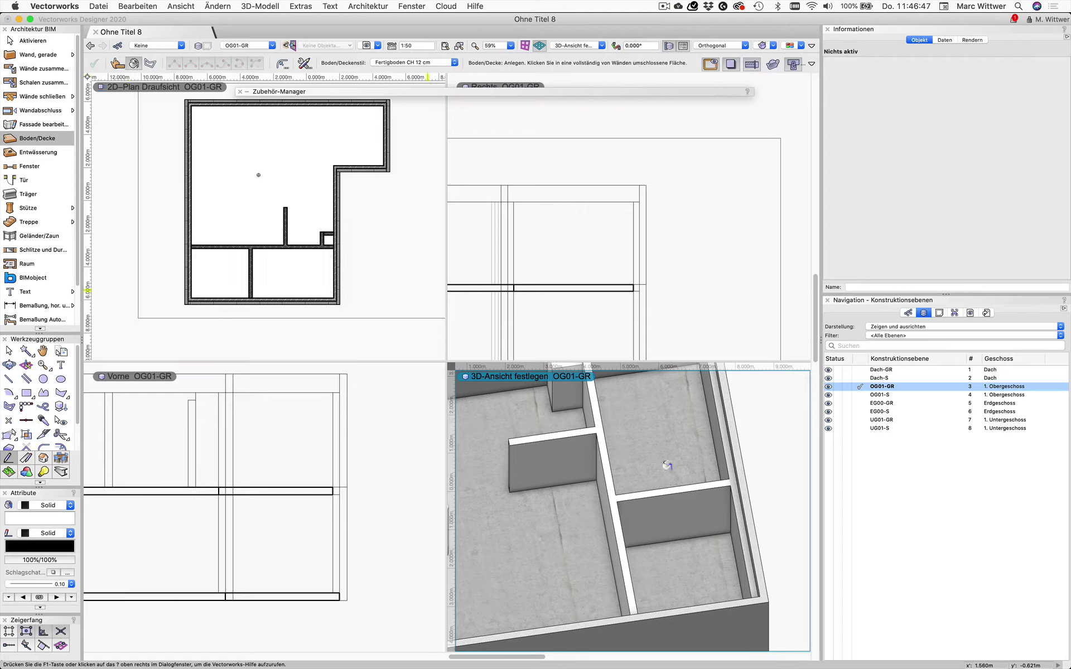
click(661, 428)
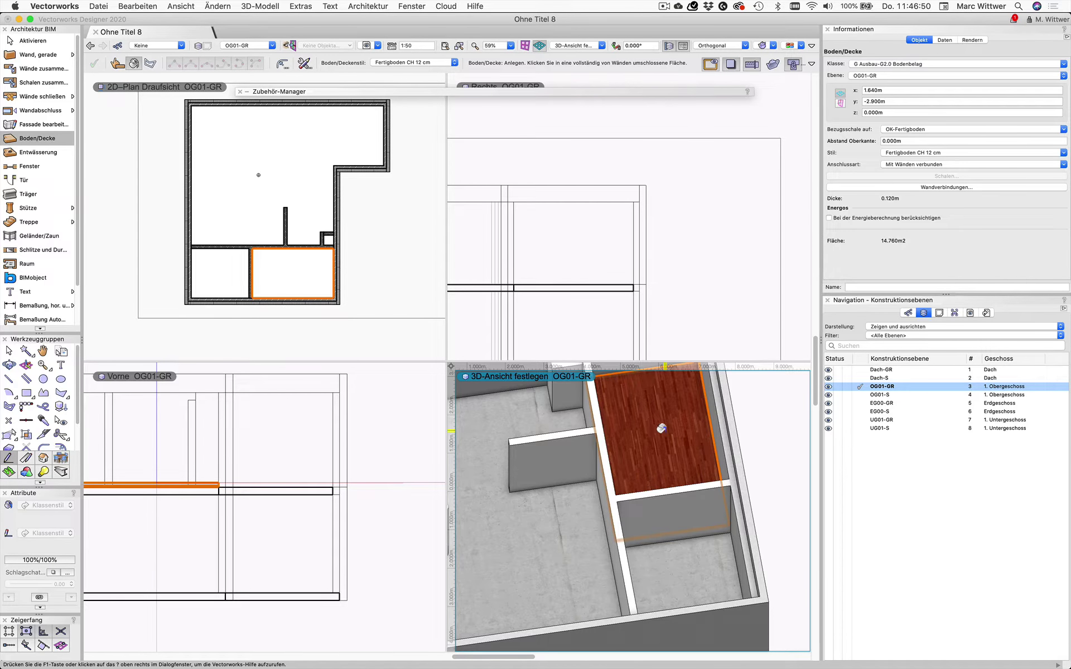
click(684, 554)
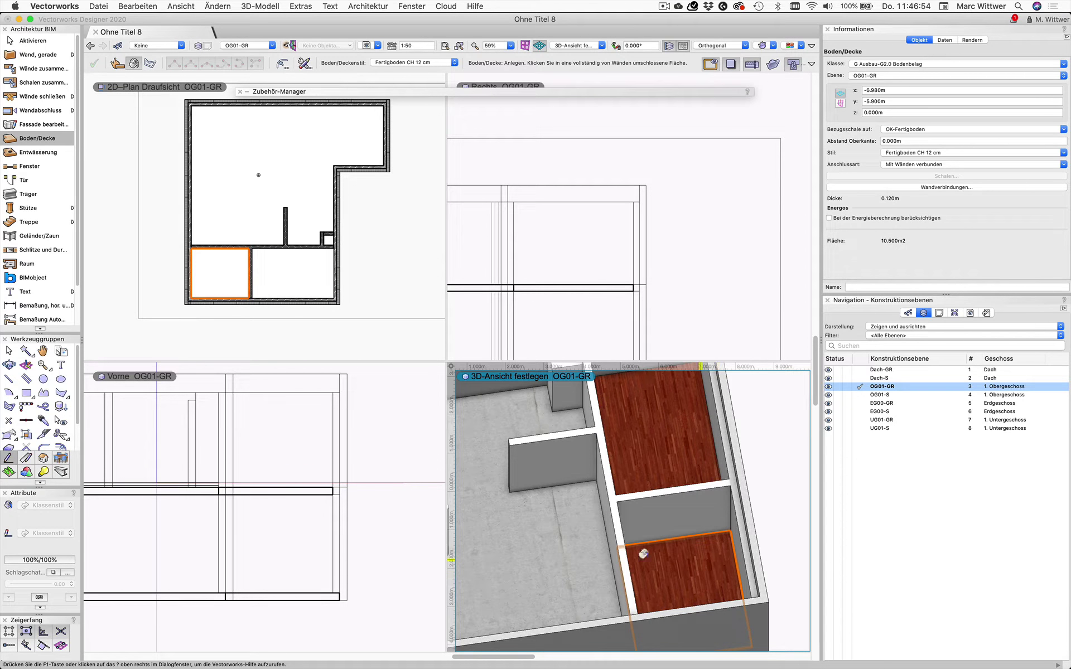
click(393, 473)
scroll(395, 473, down, 1)
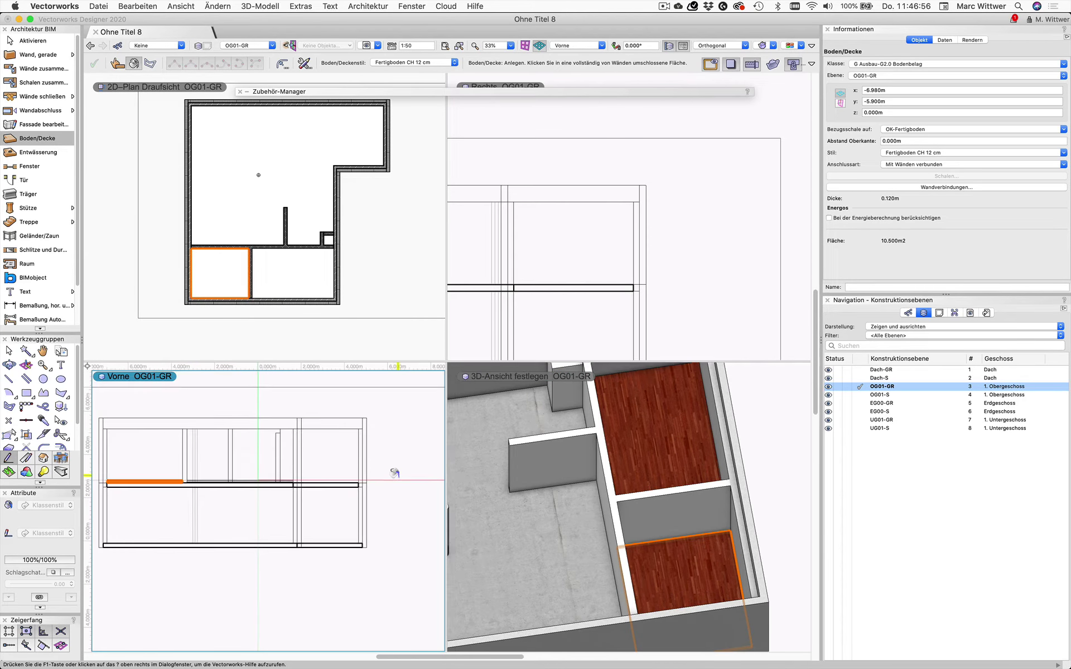
click(672, 488)
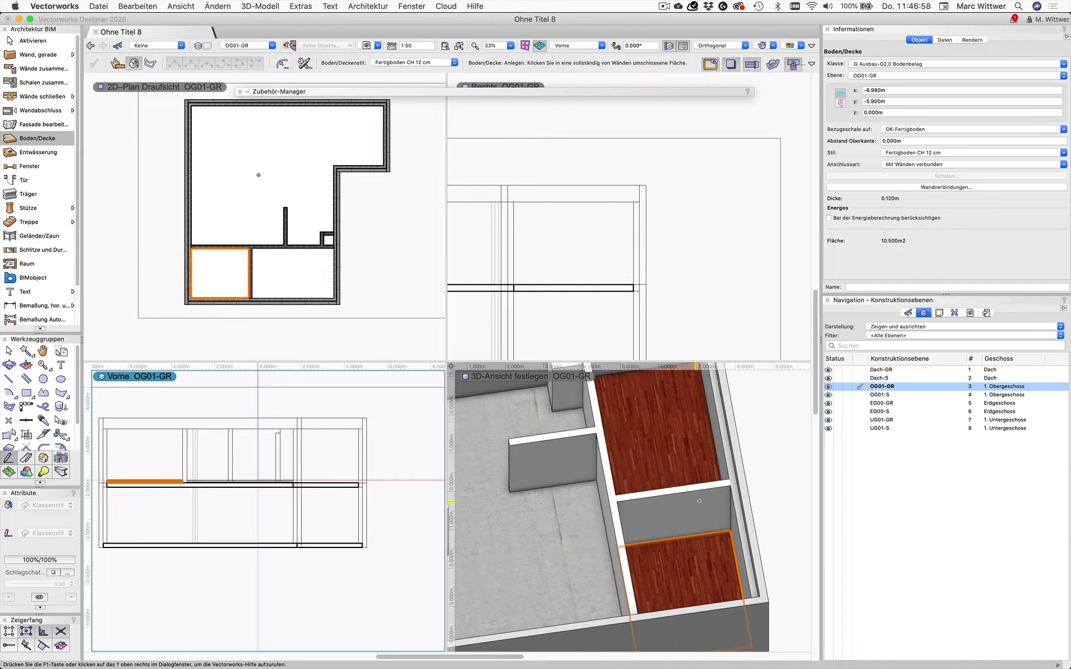
middle_drag(699, 500, 713, 498)
Select both new floors and move them to layer OG01-S
key(x)
scroll(254, 285, up, 2)
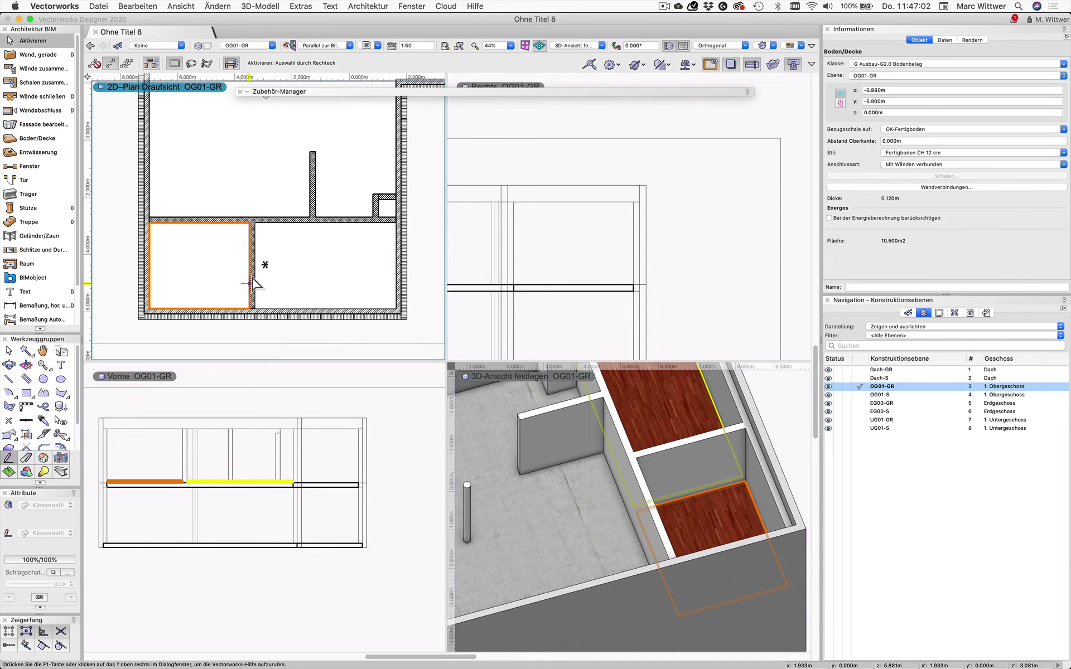
shift+click(664, 407)
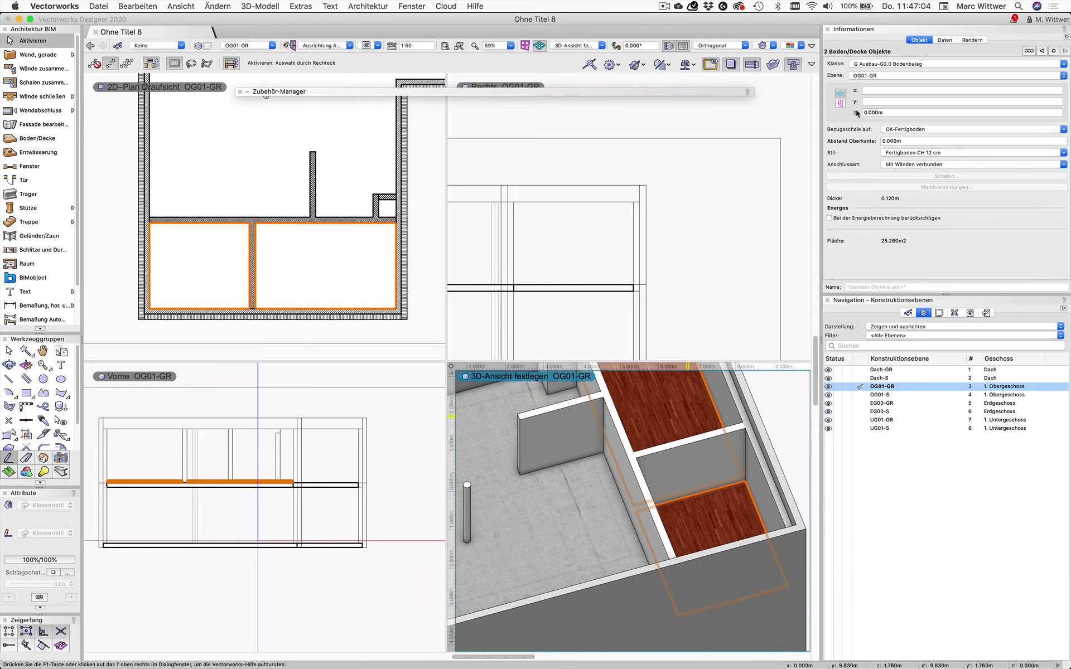
click(883, 77)
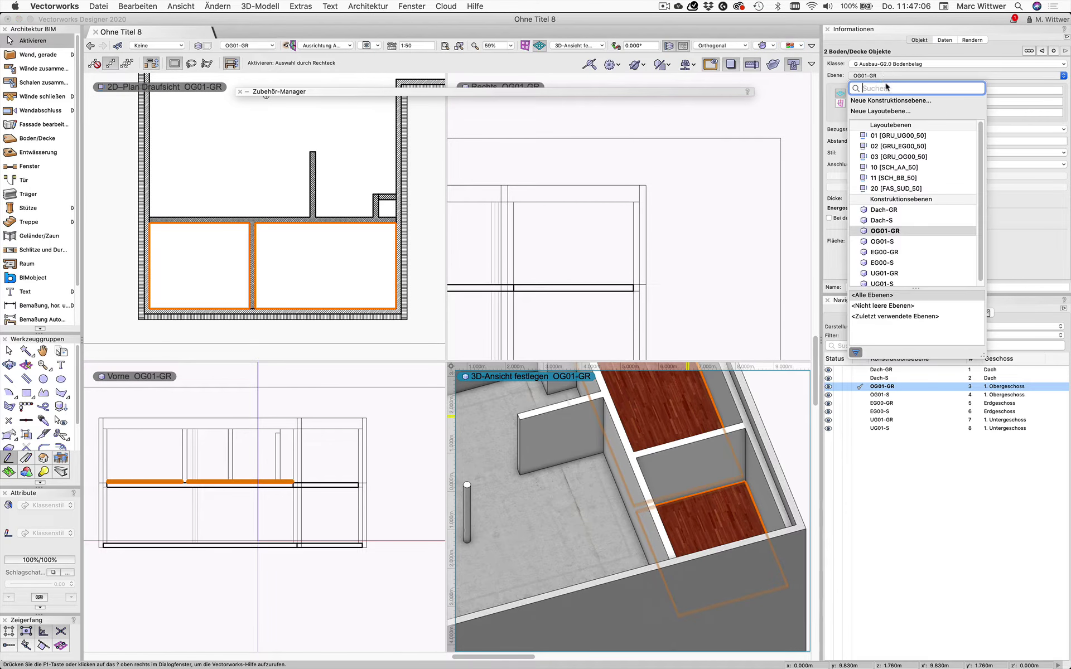
click(889, 243)
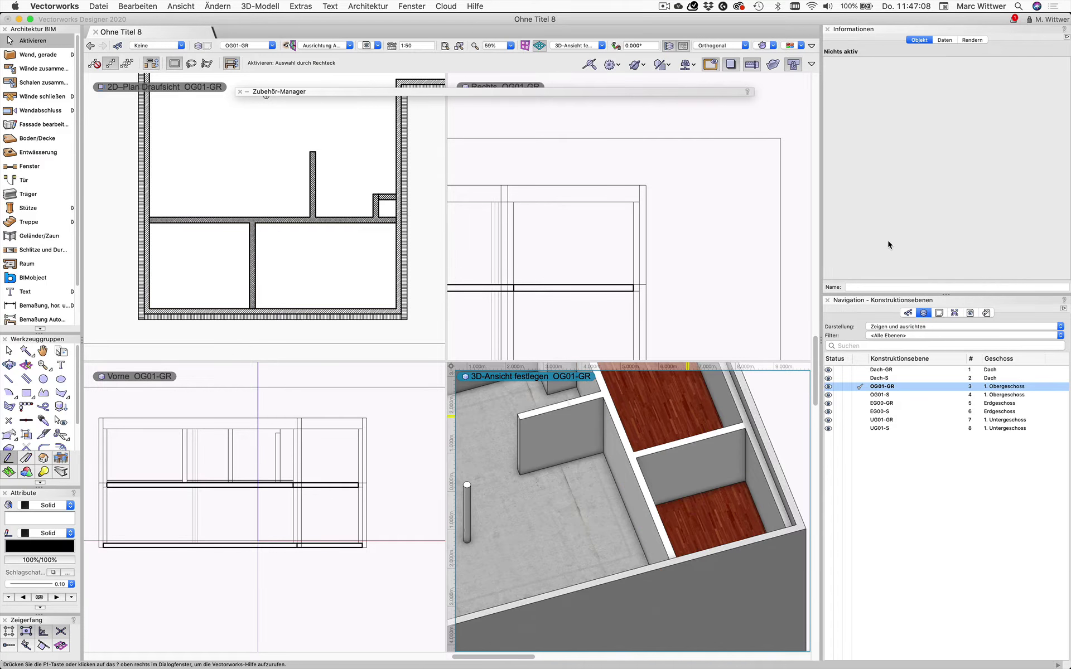
click(292, 243)
Move the Beton CH 20 cm partition between the lower rooms 0.5 m right
scroll(254, 237, up, 1)
scroll(256, 237, up, 1)
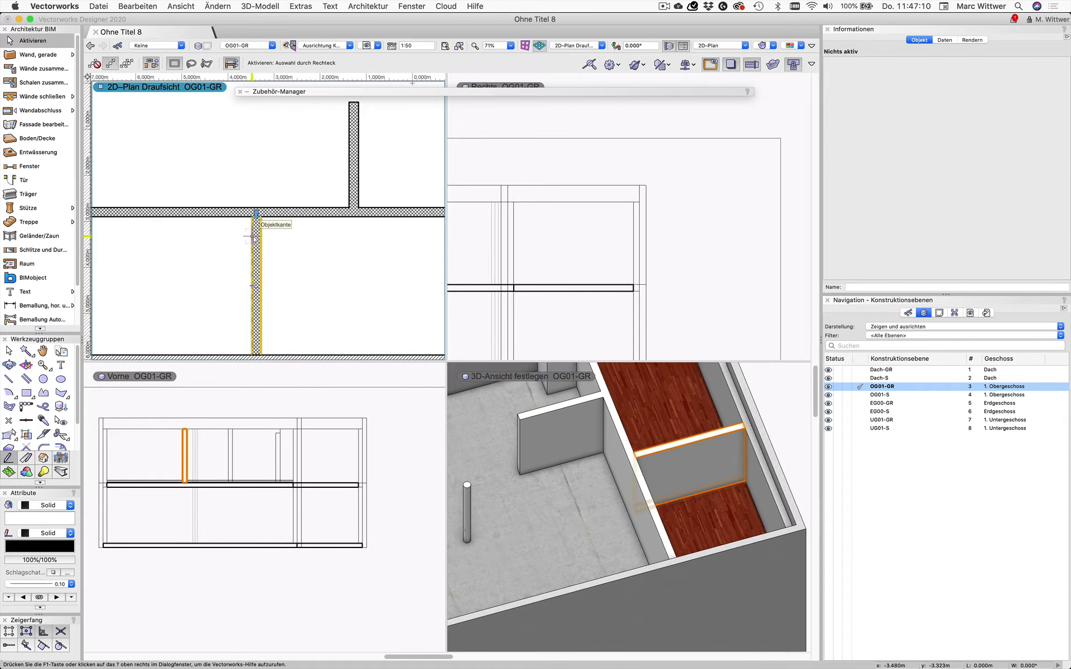
click(256, 238)
drag(256, 238, 271, 236)
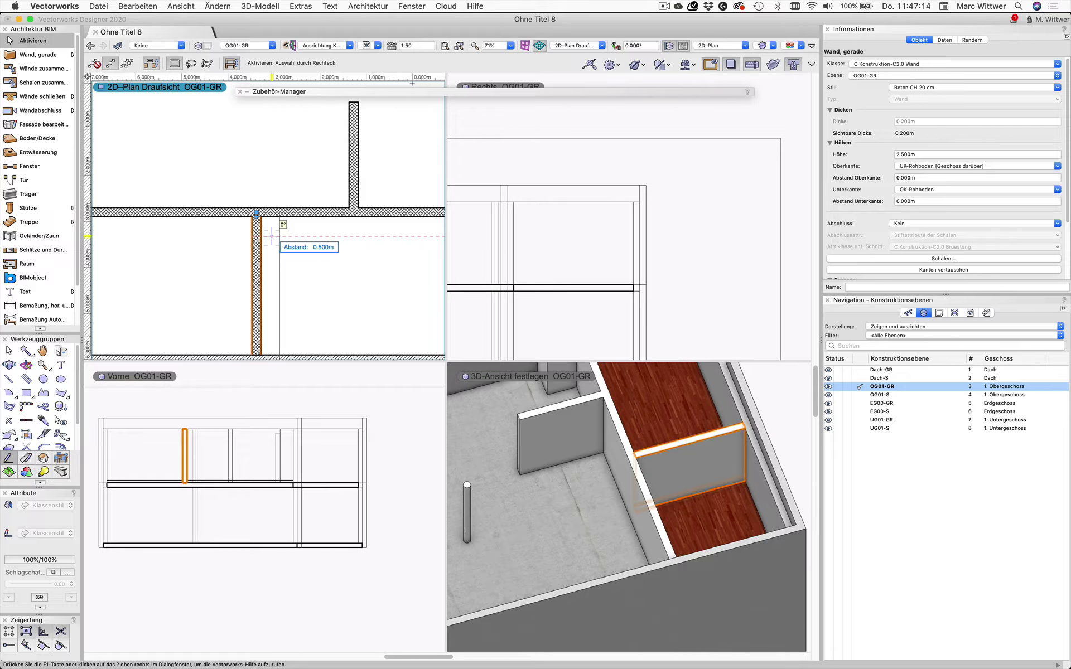
key(Return)
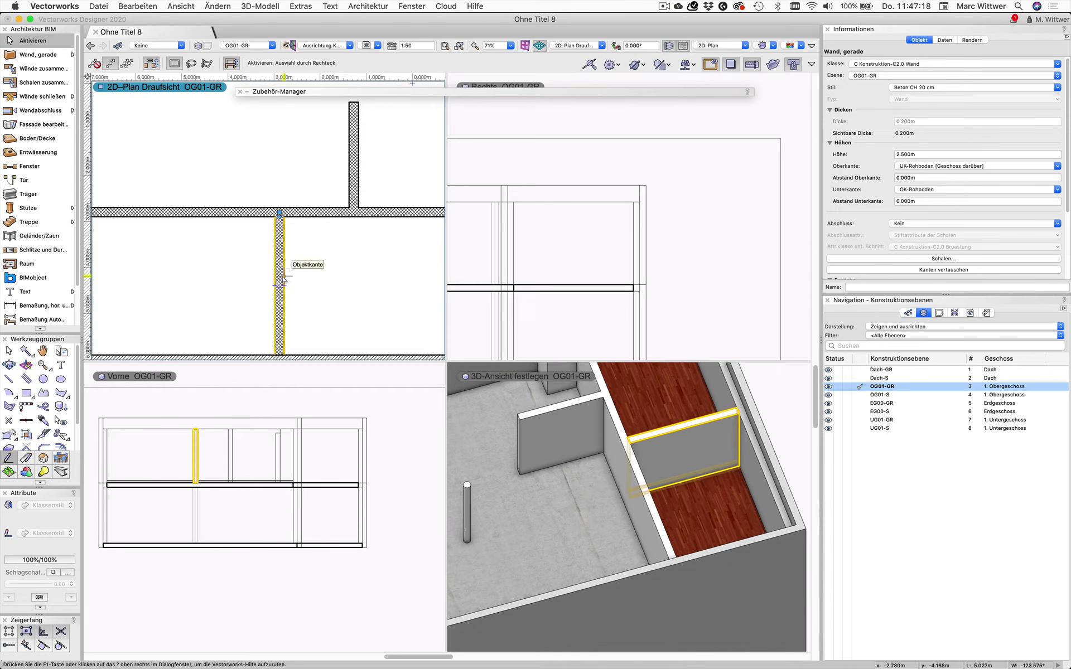
click(666, 553)
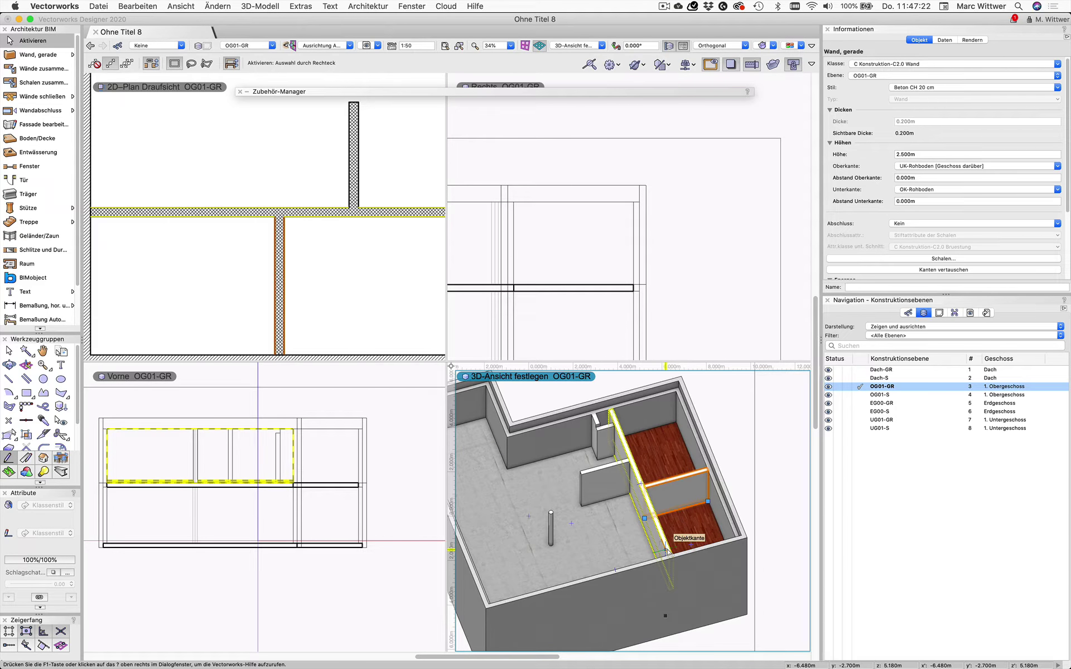
mouse_move(666, 552)
middle_down()
mouse_move(712, 568)
mouse_move(657, 554)
middle_up()
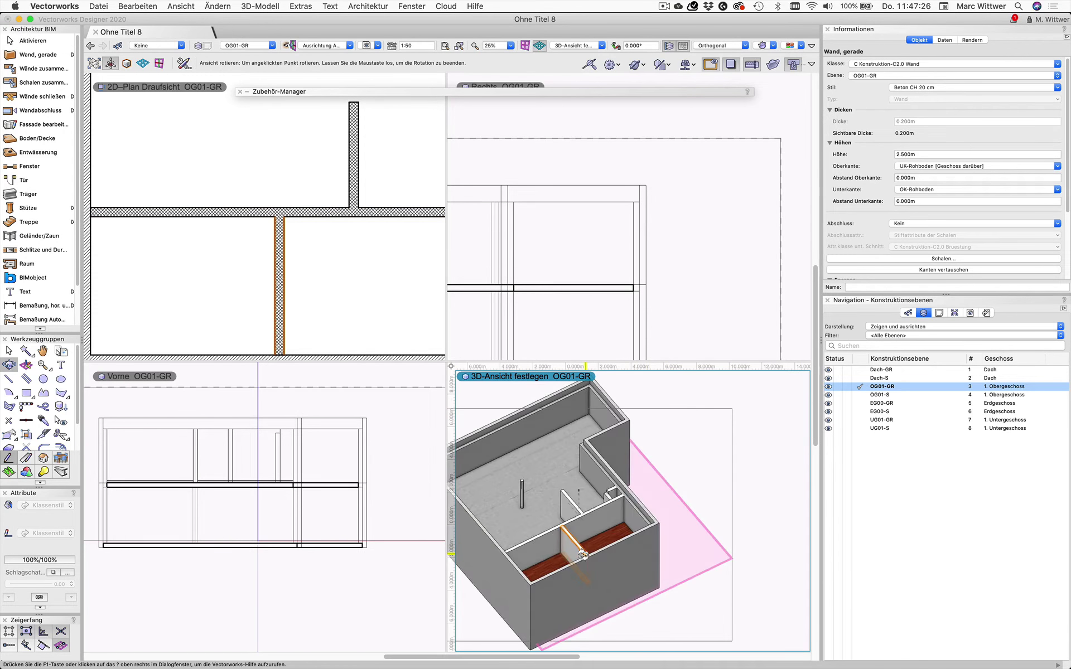
click(302, 241)
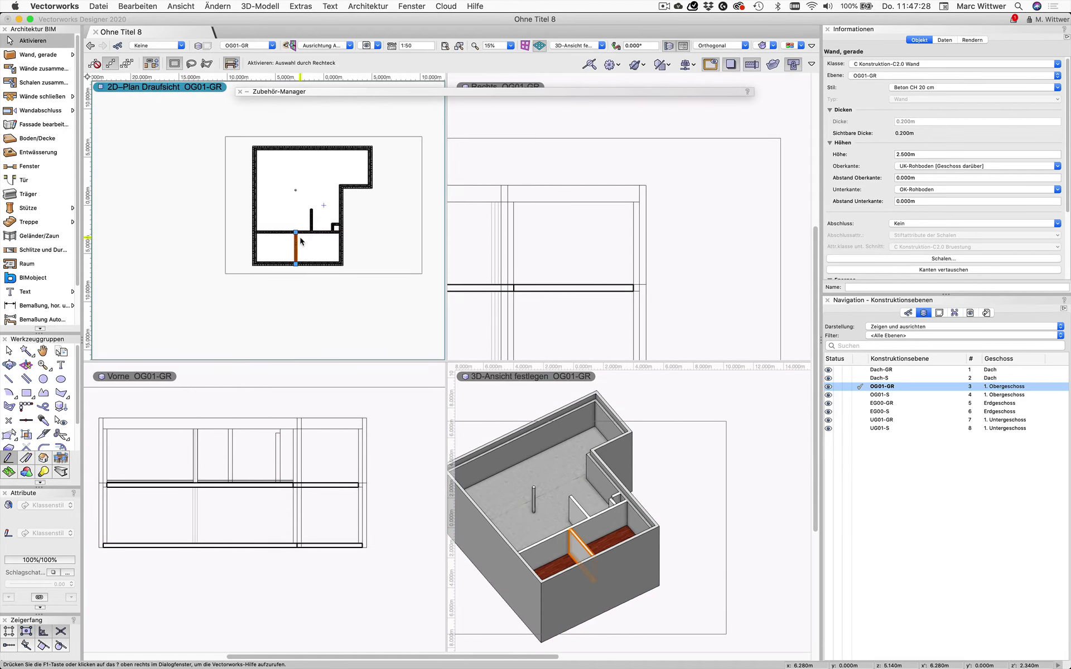
Select the top Mauerwerk Aussendämmung CH wall and choose Ersetzen… from its Stil options
click(306, 166)
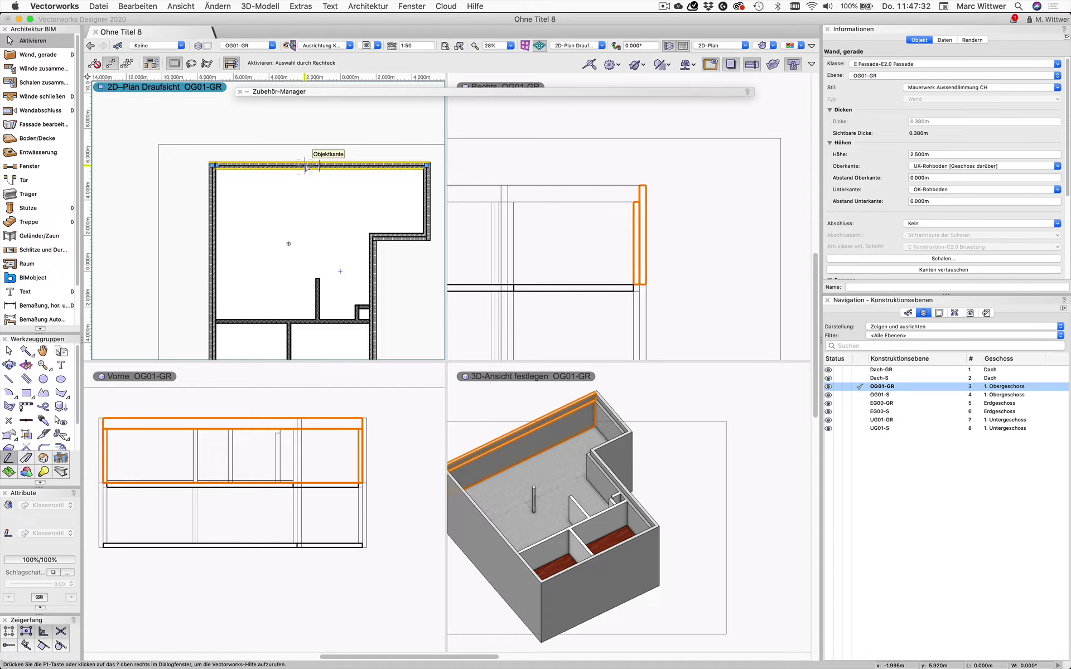
middle_drag(311, 134, 239, 149)
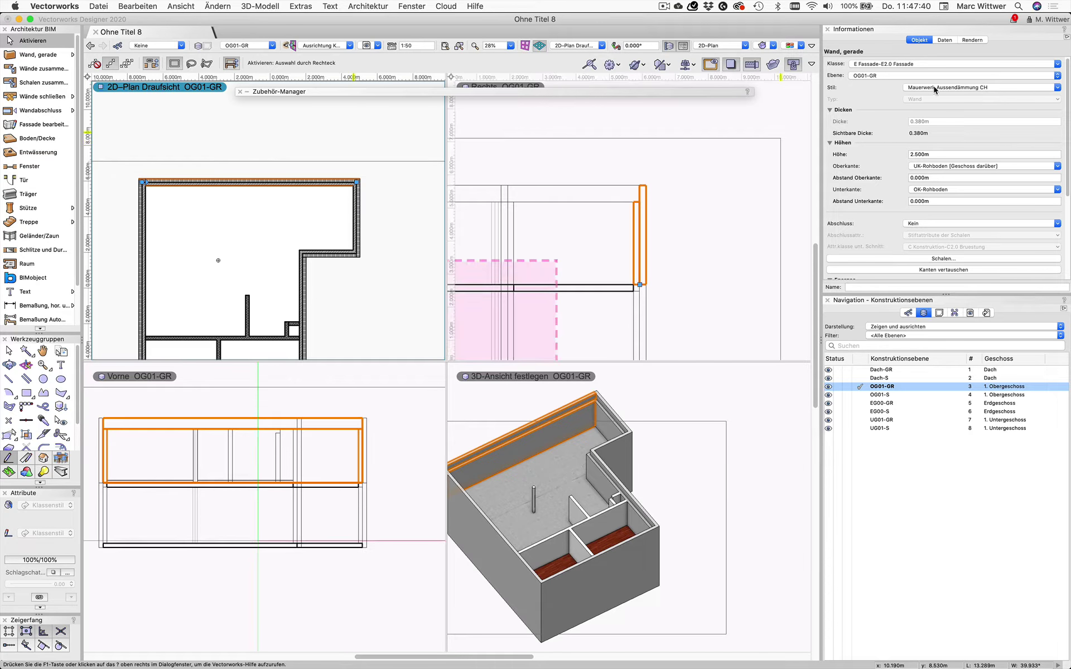
click(923, 88)
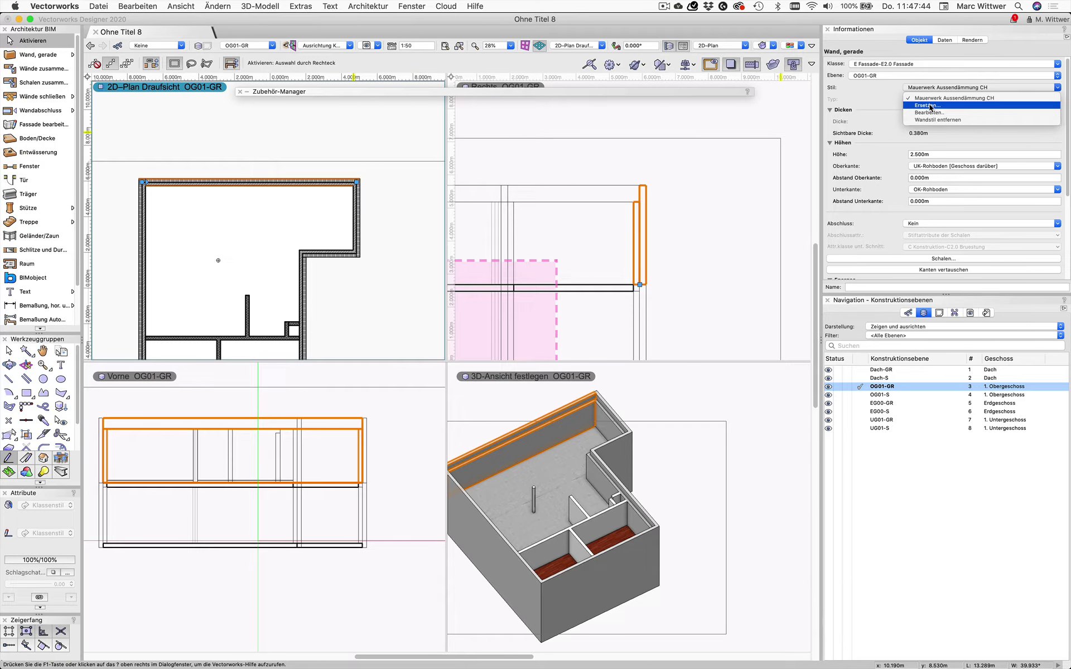
click(929, 105)
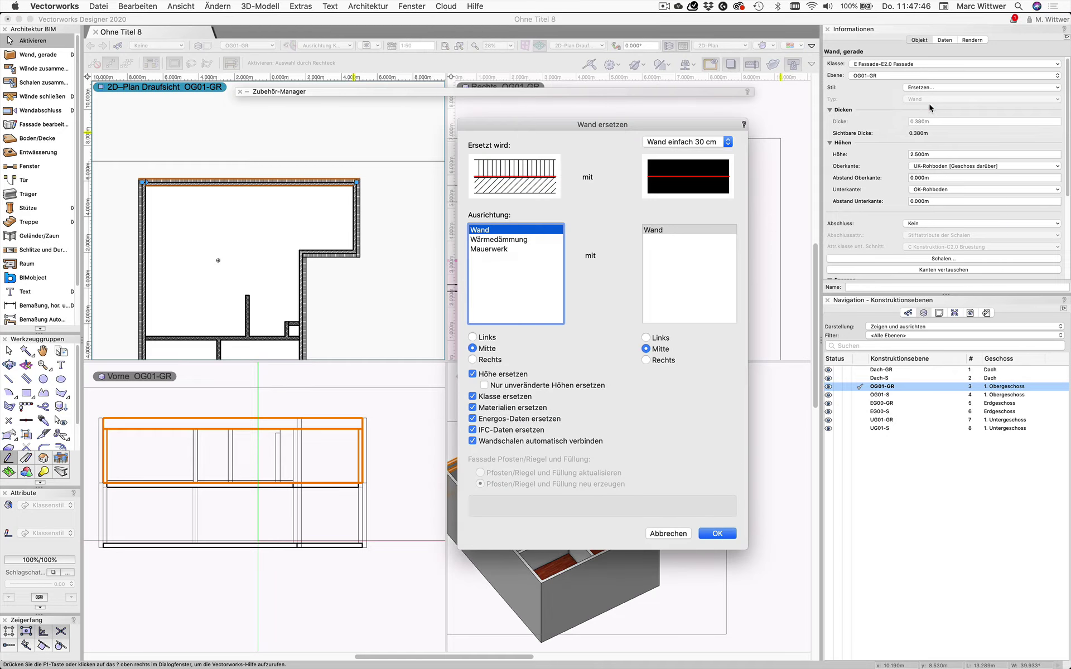
Replace it with Pfosten-Riegel-Fassade Standard, both alignments Links, keeping the existing IFC data
click(685, 142)
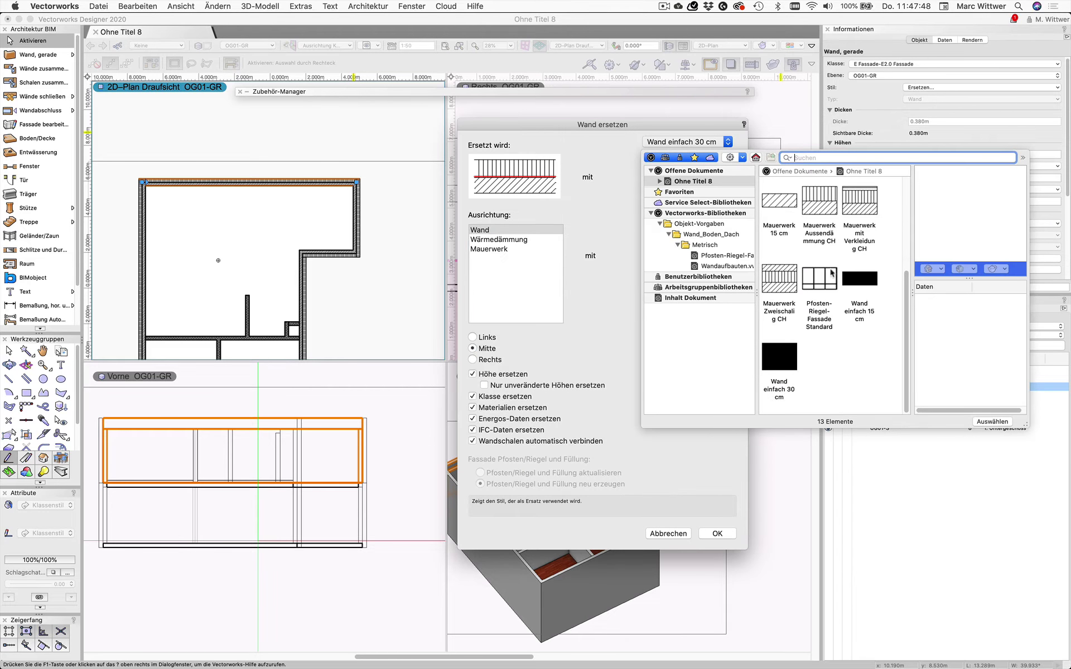
click(828, 272)
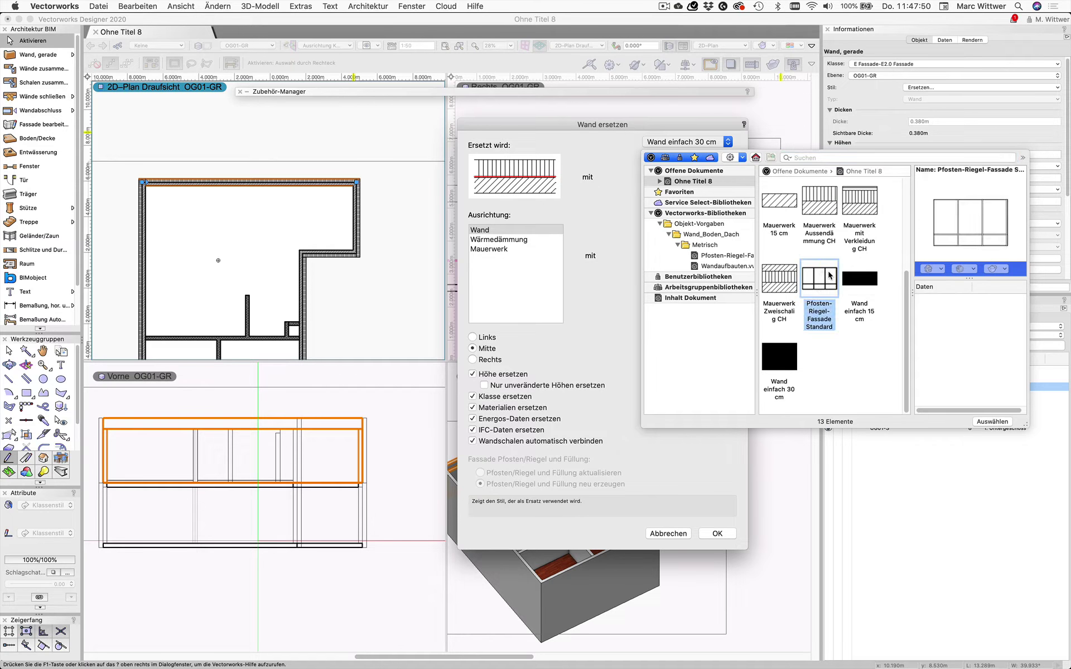
double_click(823, 273)
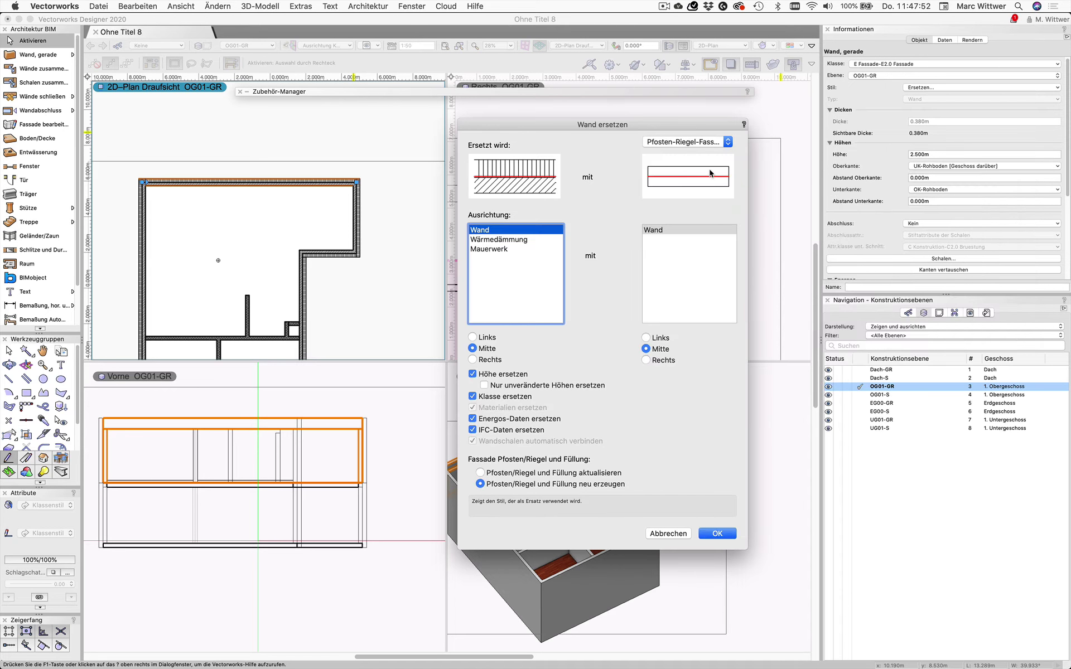
click(472, 337)
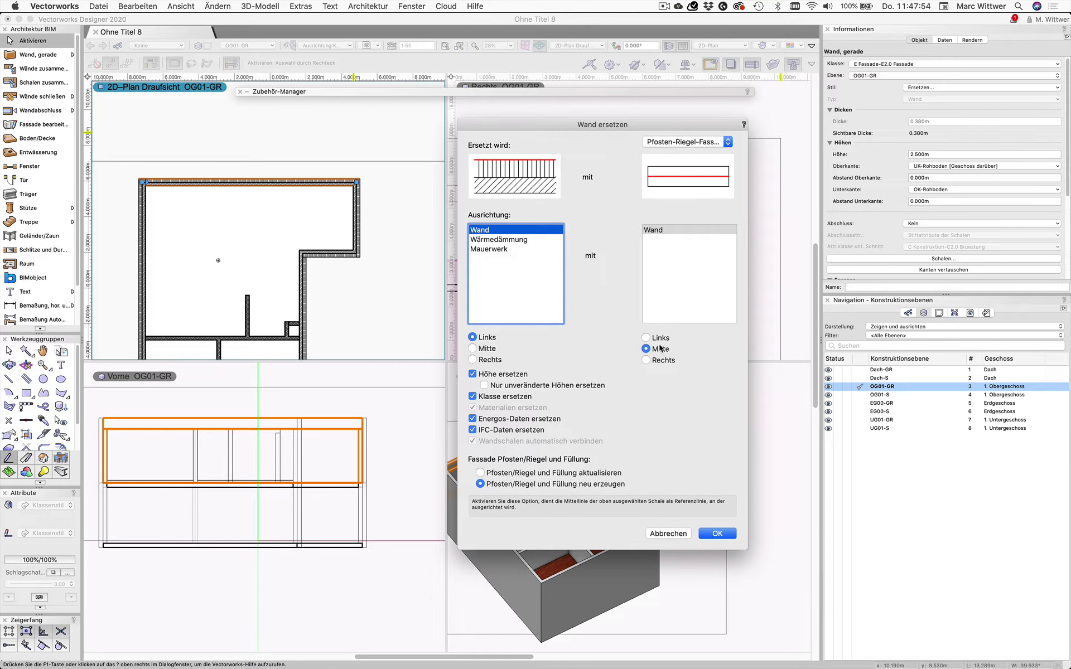
click(657, 339)
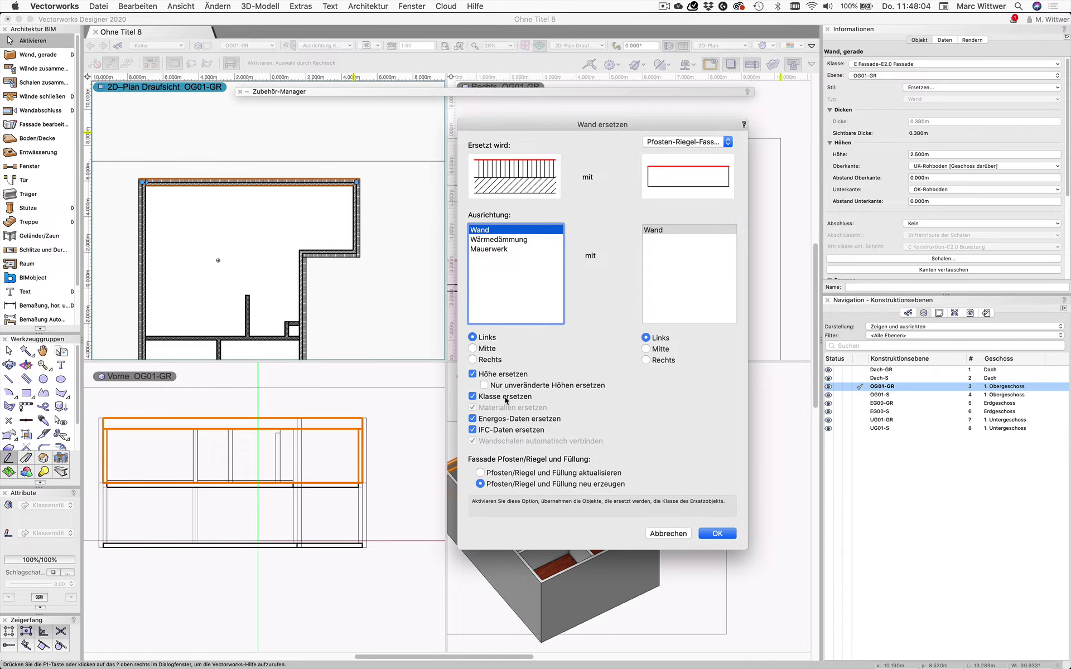
click(513, 431)
click(718, 534)
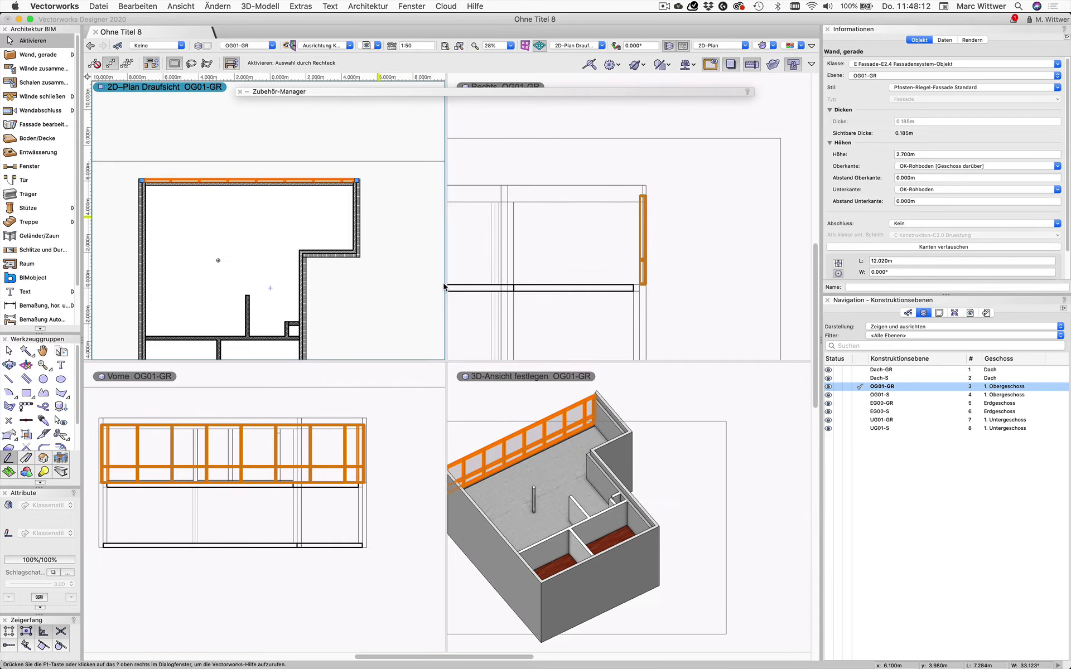
Make design layers EG00-GR, EG00-S, UG01-GR and UG01-S invisible
scroll(124, 161, up, 2)
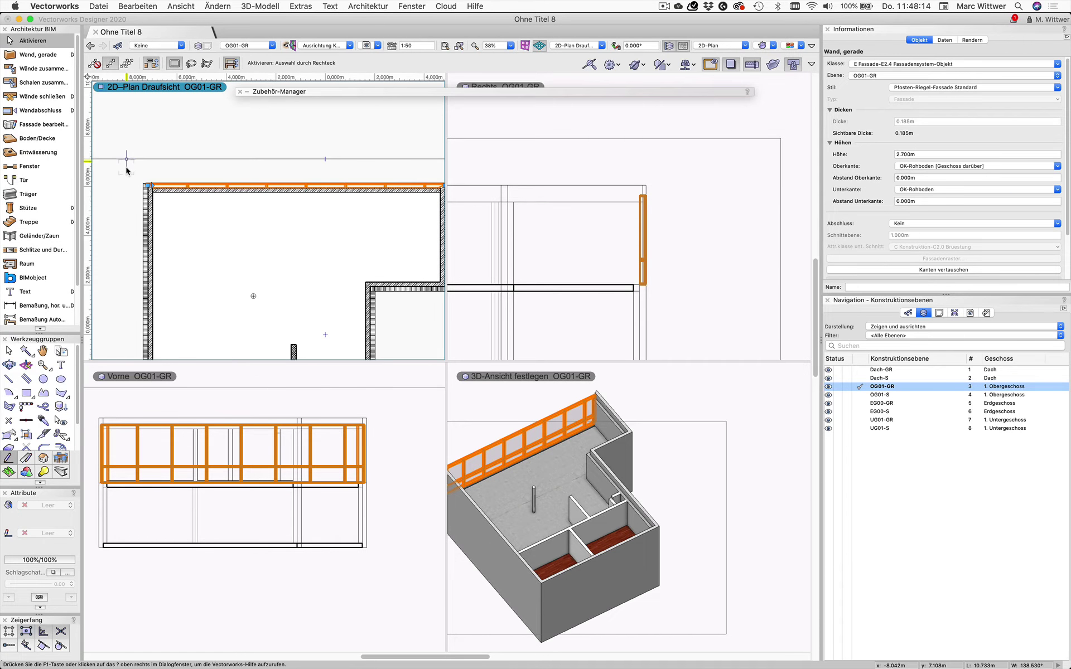
scroll(127, 168, up, 2)
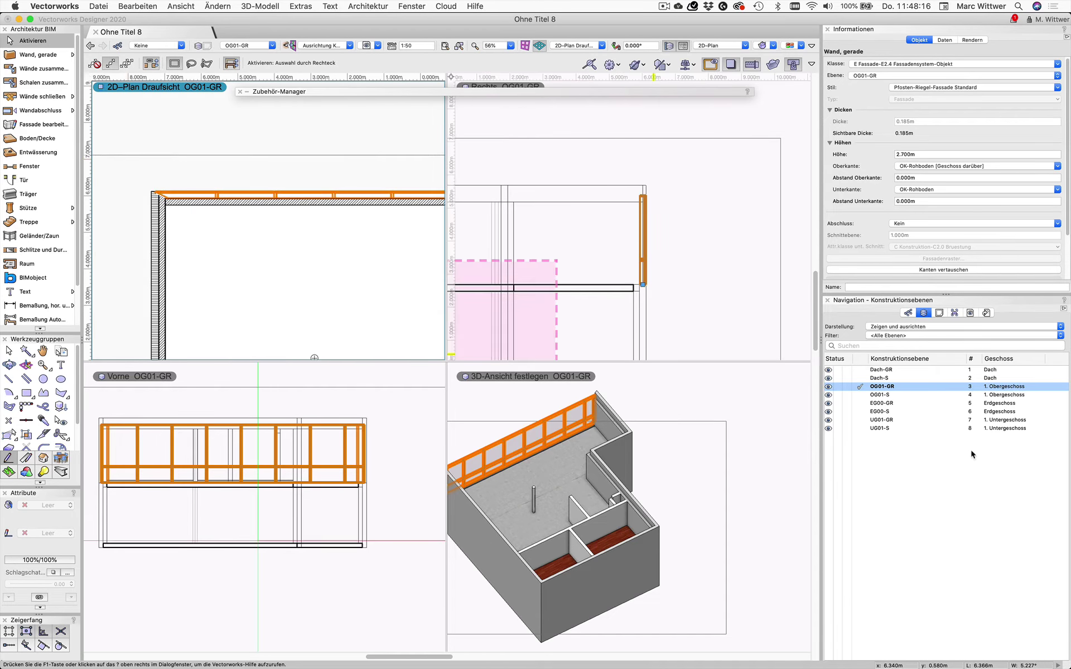
click(837, 403)
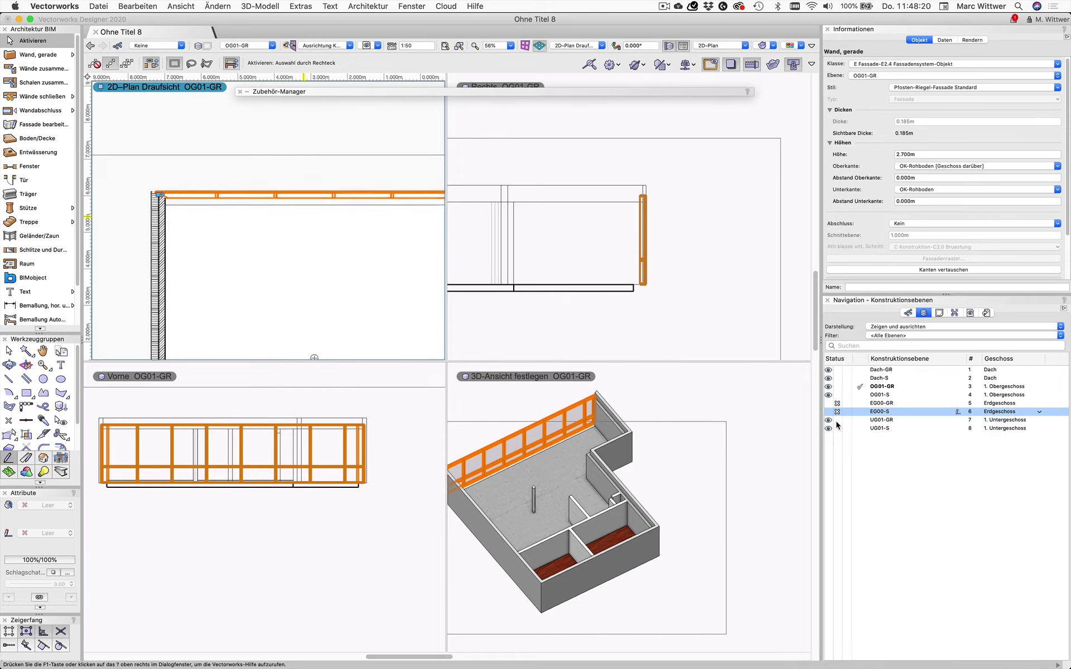
click(836, 420)
click(836, 428)
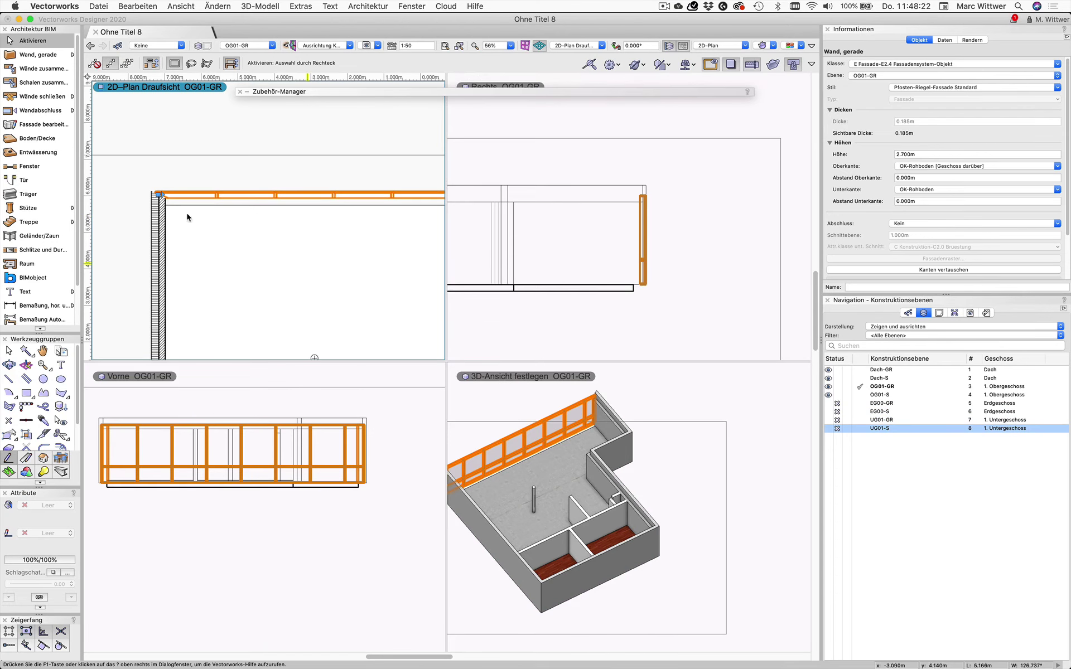
scroll(232, 212, down, 2)
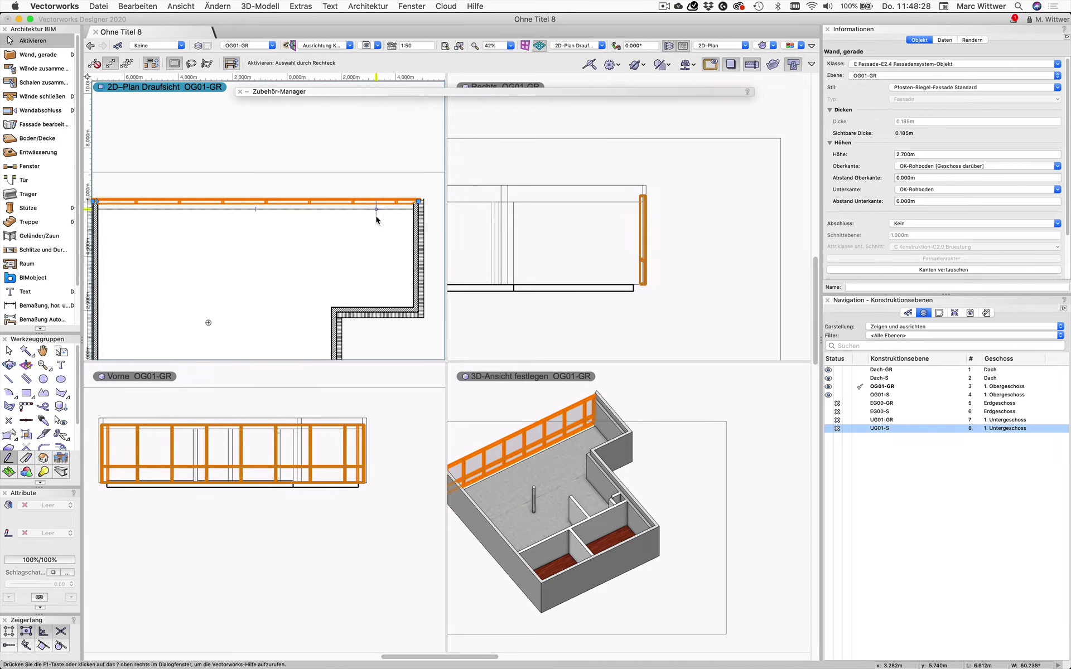
With Wände zusammenfügen in corner mode, join the top facade to the left and right walls
click(43, 71)
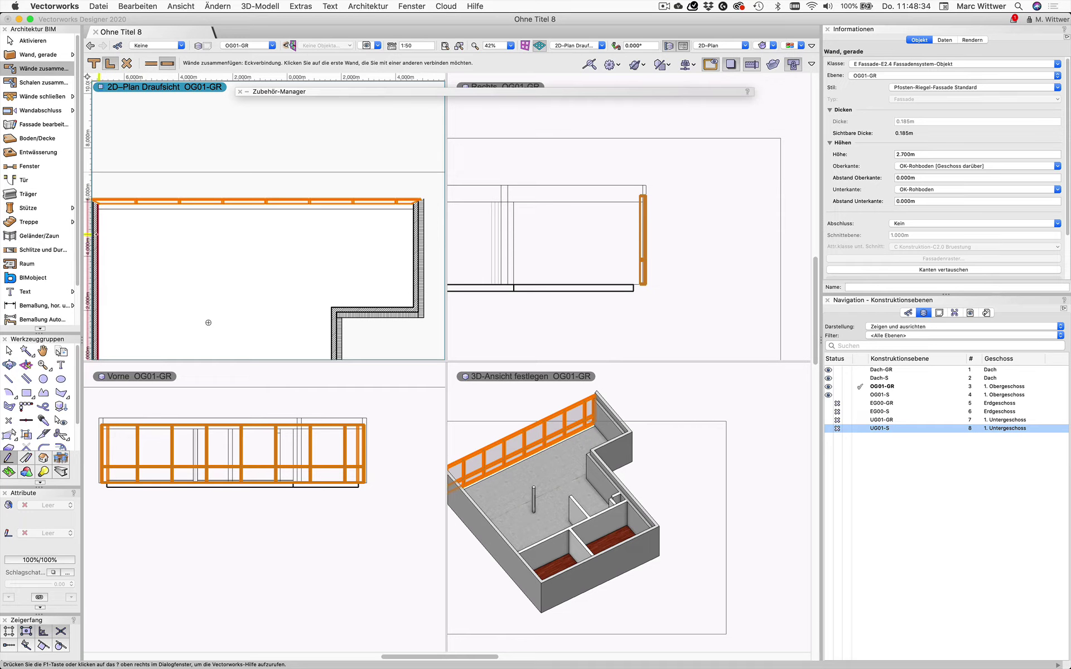
click(128, 202)
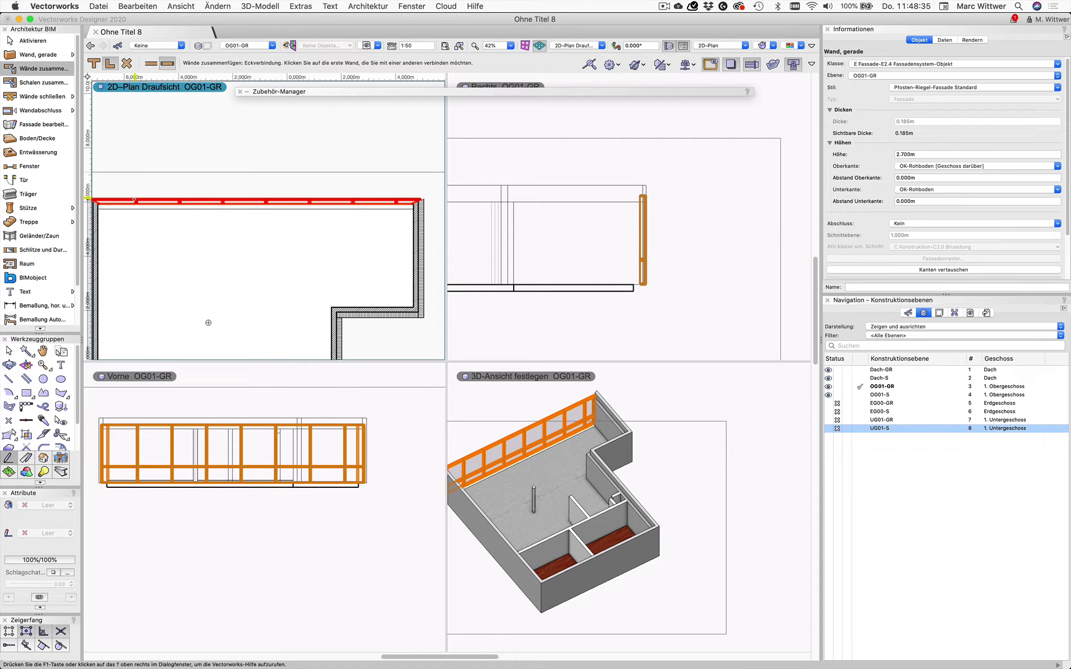
click(96, 223)
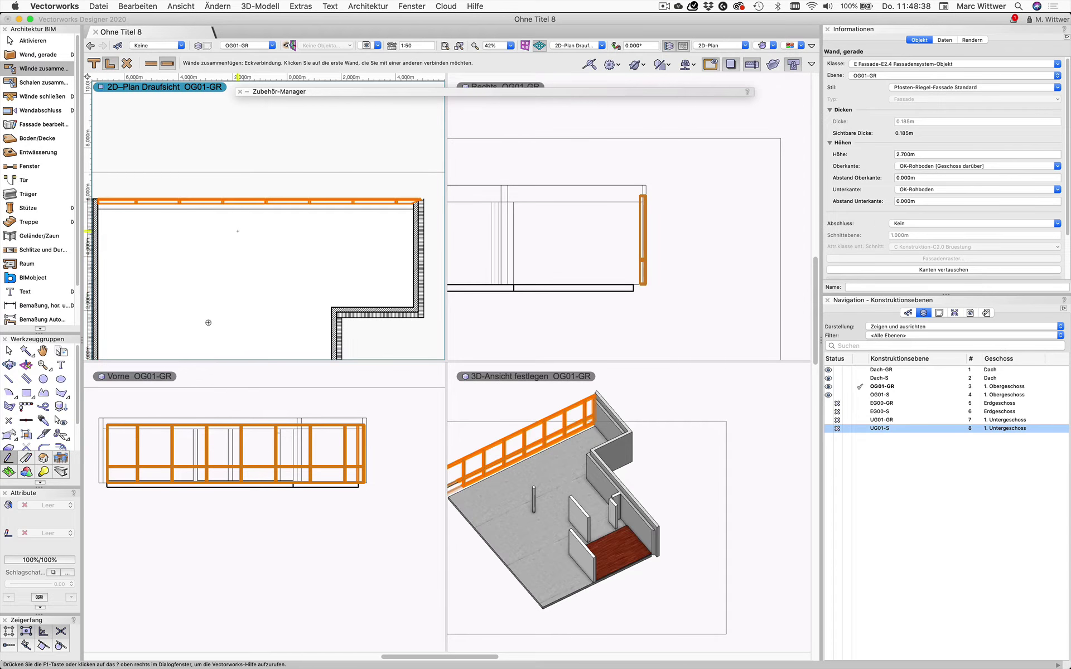
click(370, 197)
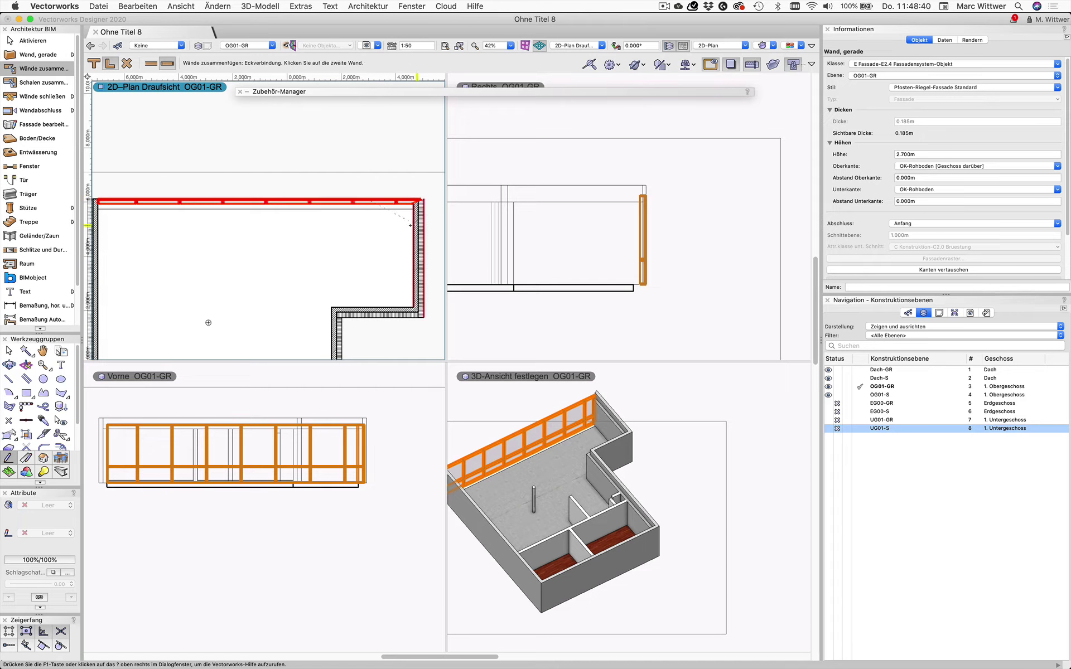
click(208, 322)
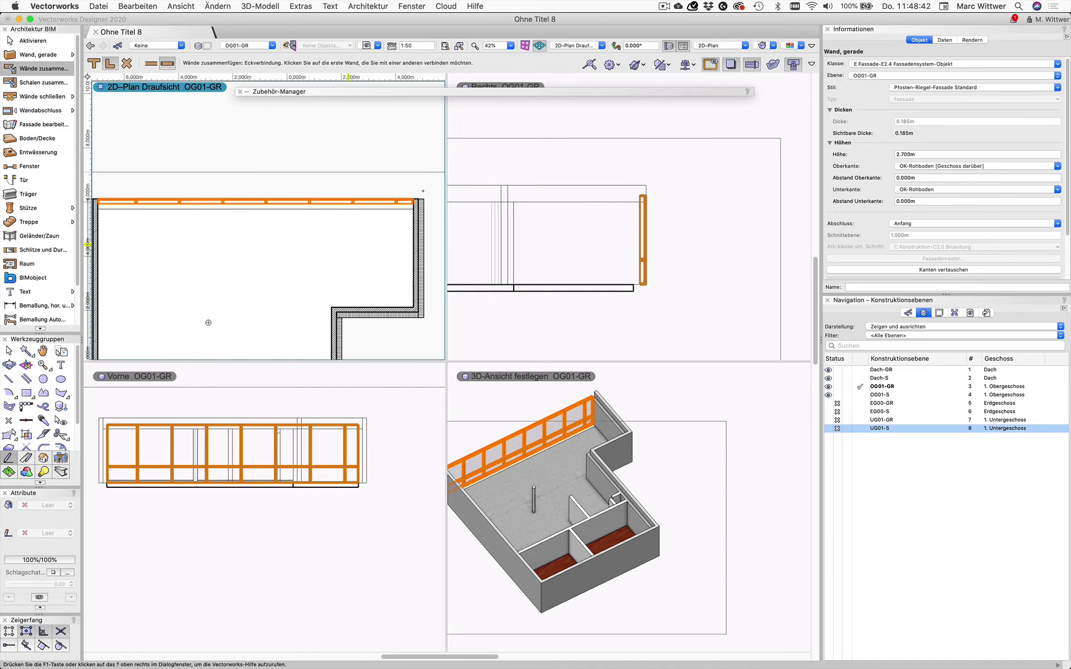
scroll(416, 195, up, 3)
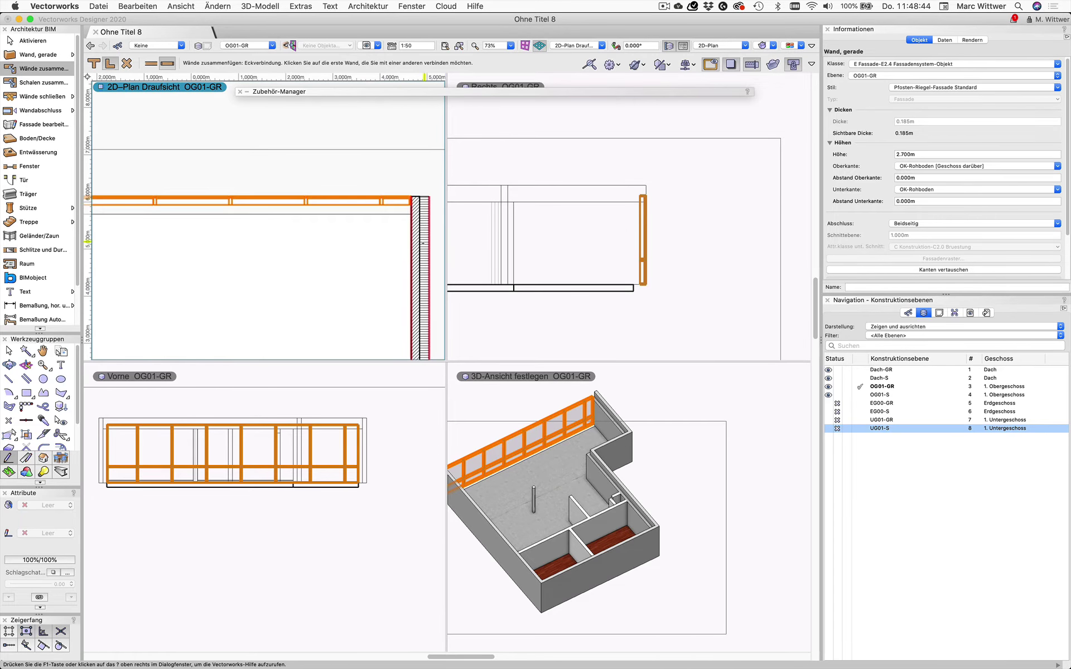
click(376, 197)
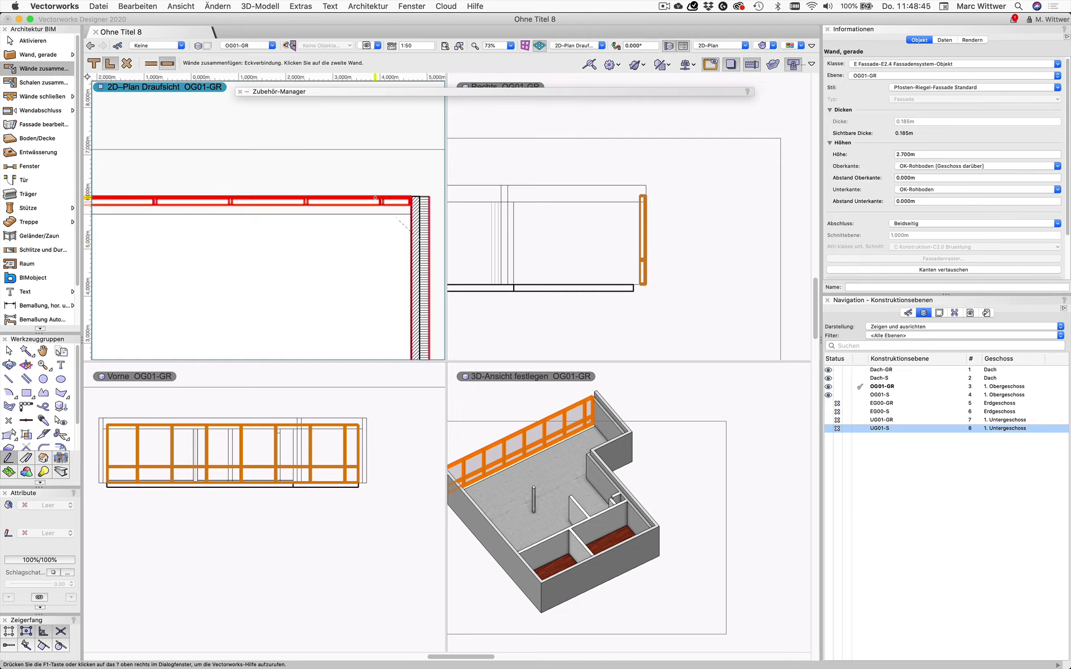
click(390, 271)
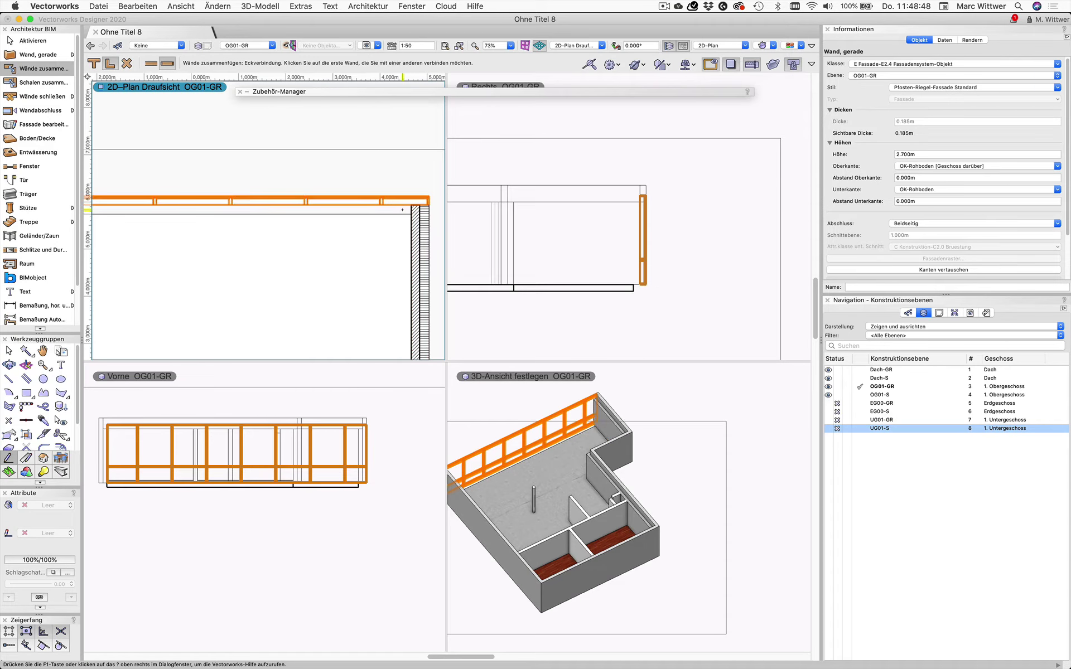
scroll(238, 218, down, 2)
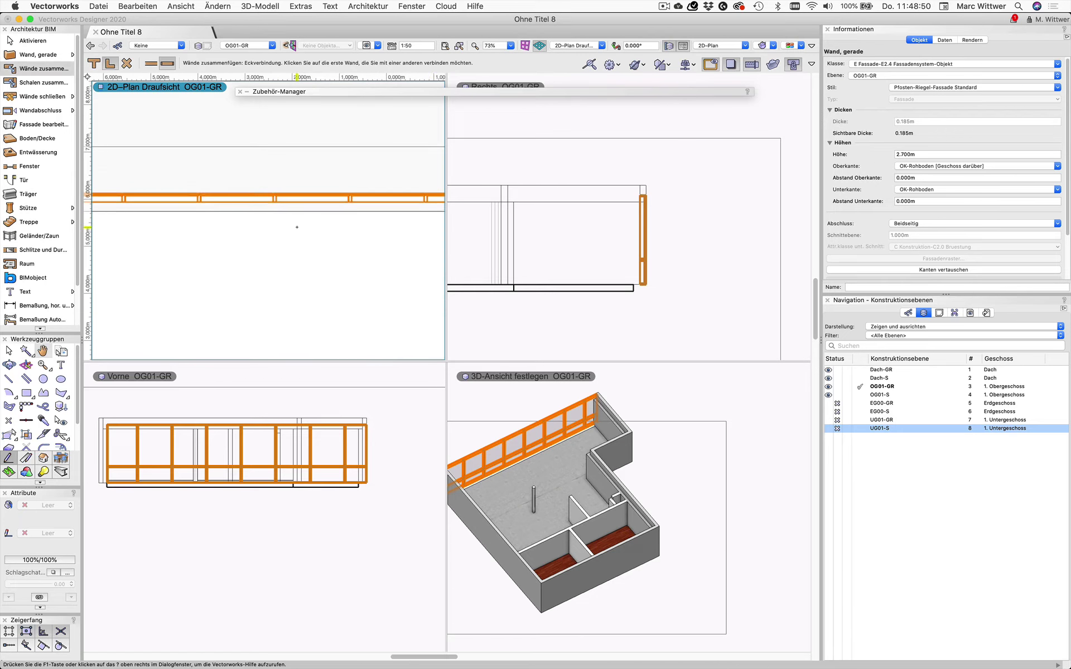
scroll(273, 317, down, 2)
click(178, 231)
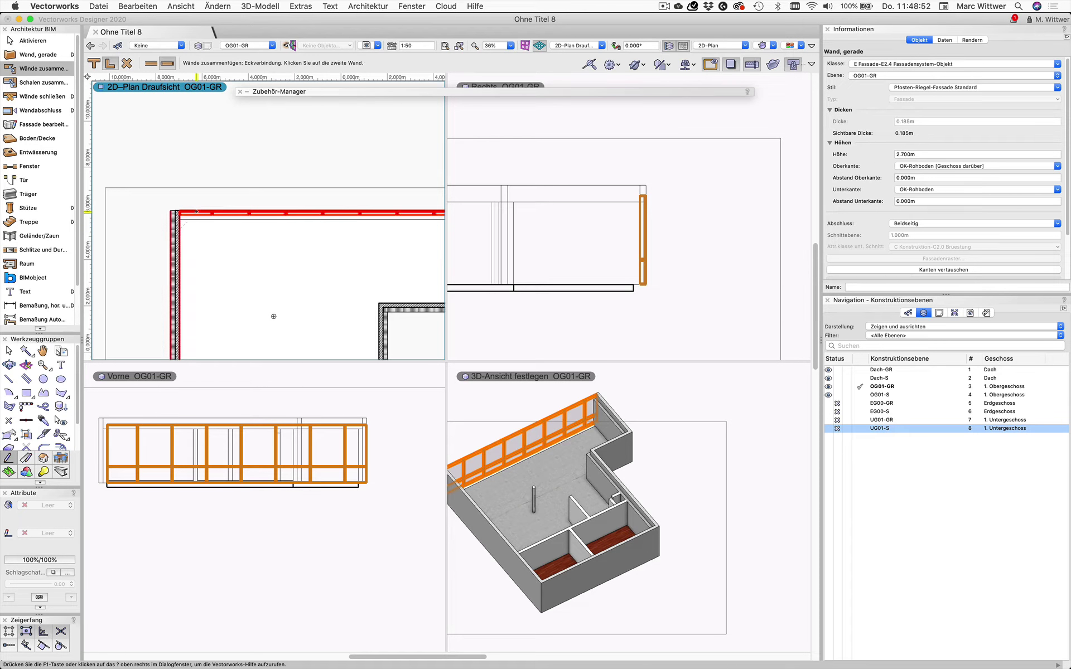
click(196, 212)
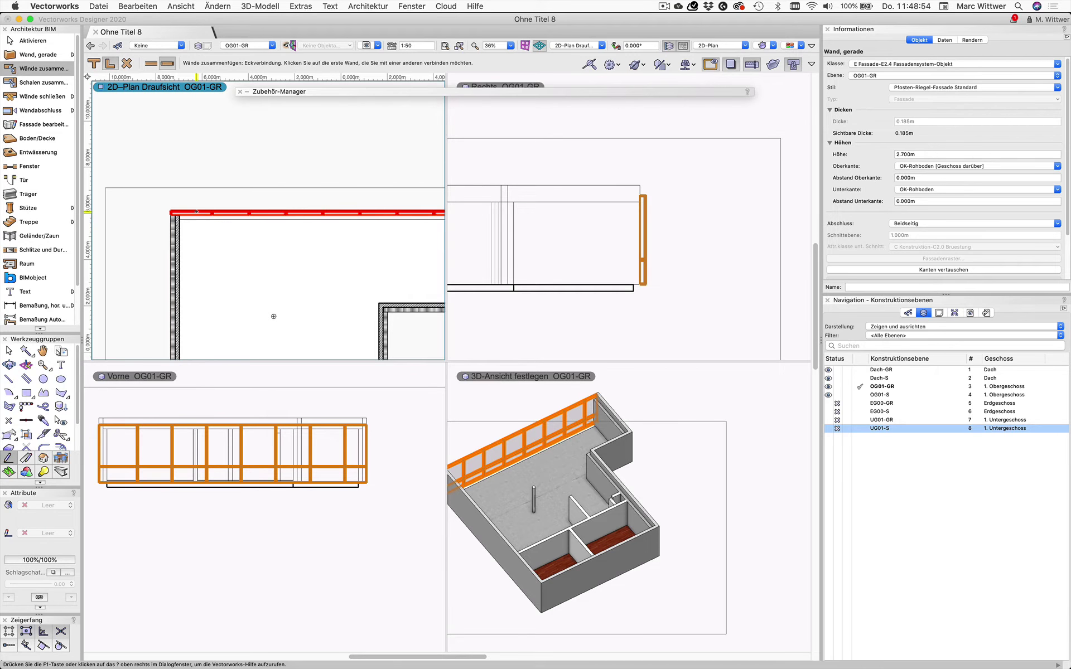
Orbit and zoom the 3D view to face the curtain-wall facade
key(shift+c)
mouse_move(561, 430)
mouse_down()
mouse_move(831, 424)
mouse_move(519, 485)
mouse_up()
scroll(480, 501, up, 3)
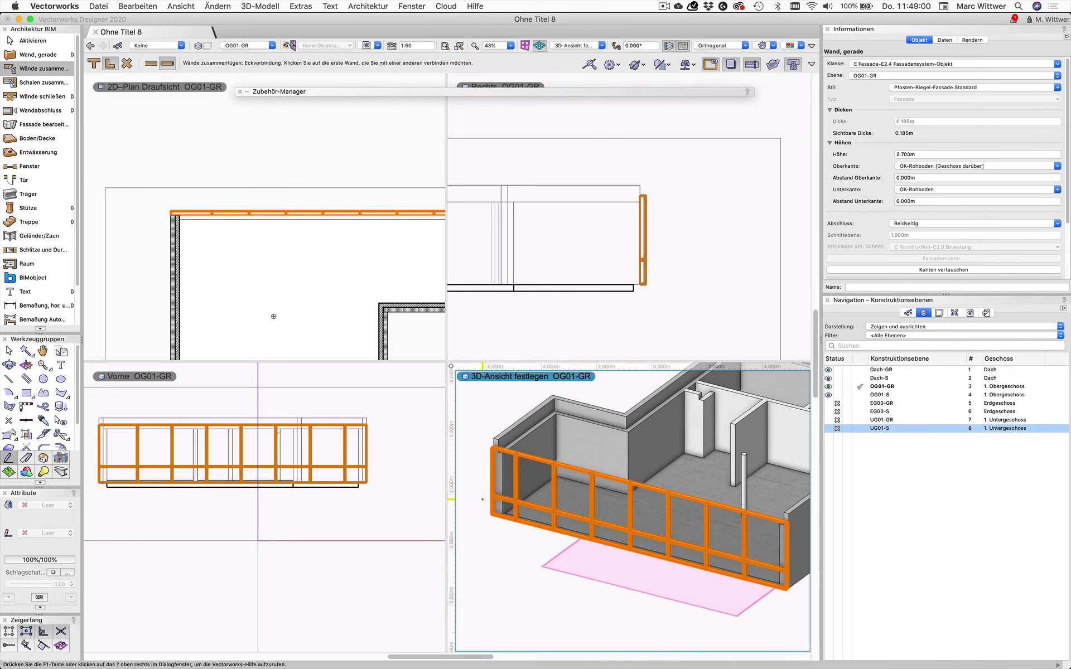
Shift the facade grid sideways using Fassade bearbeiten in Fassadenraster verschieben mode
click(36, 125)
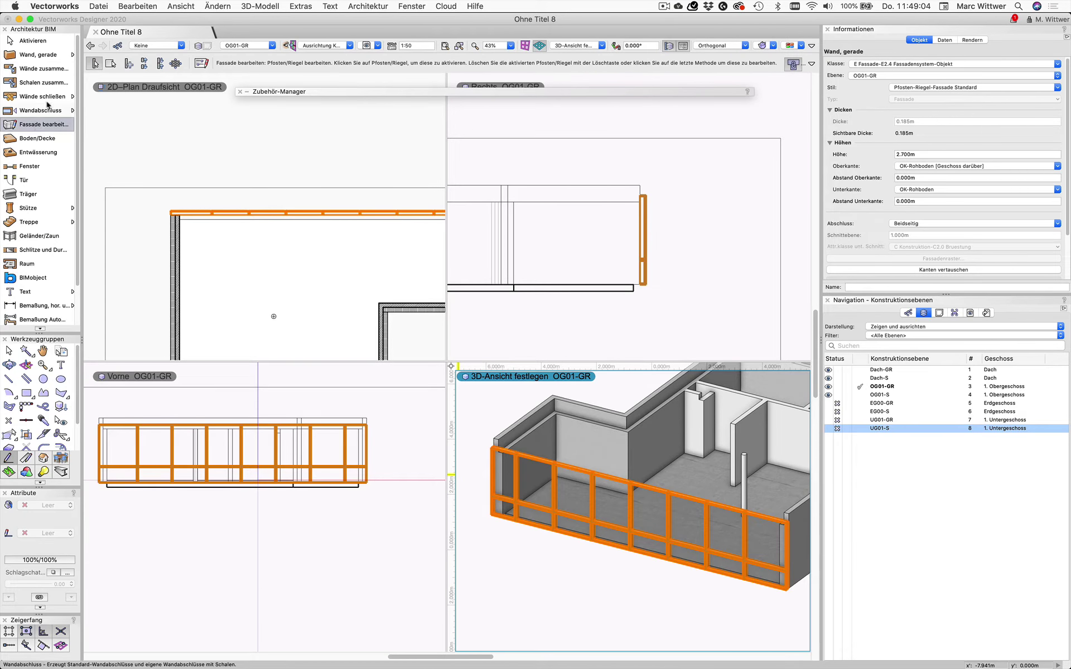
click(176, 65)
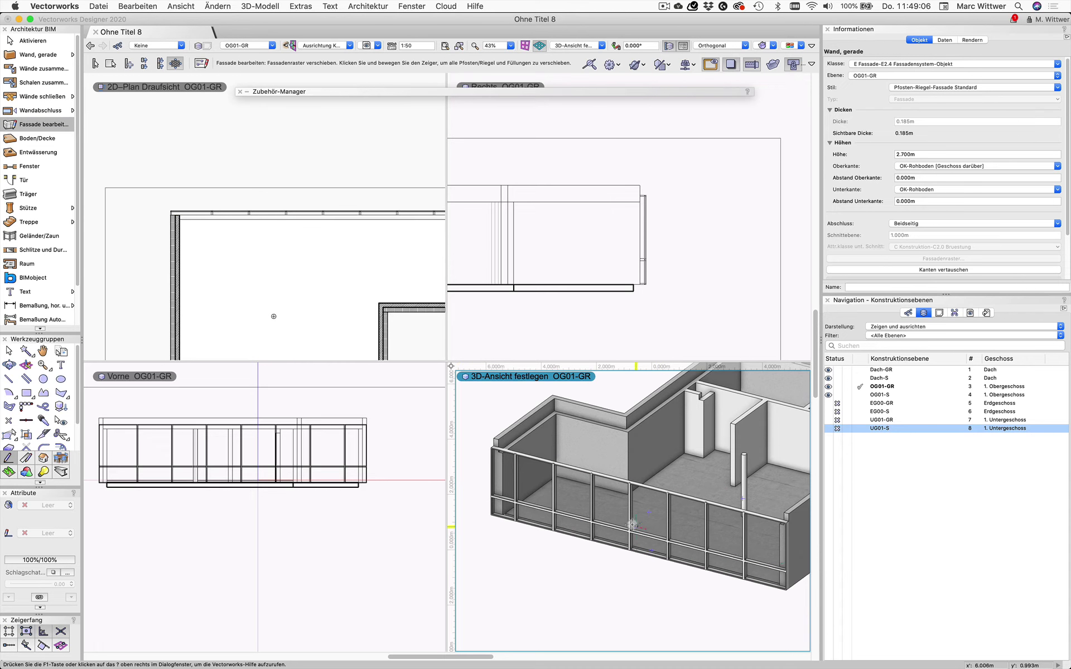
click(631, 519)
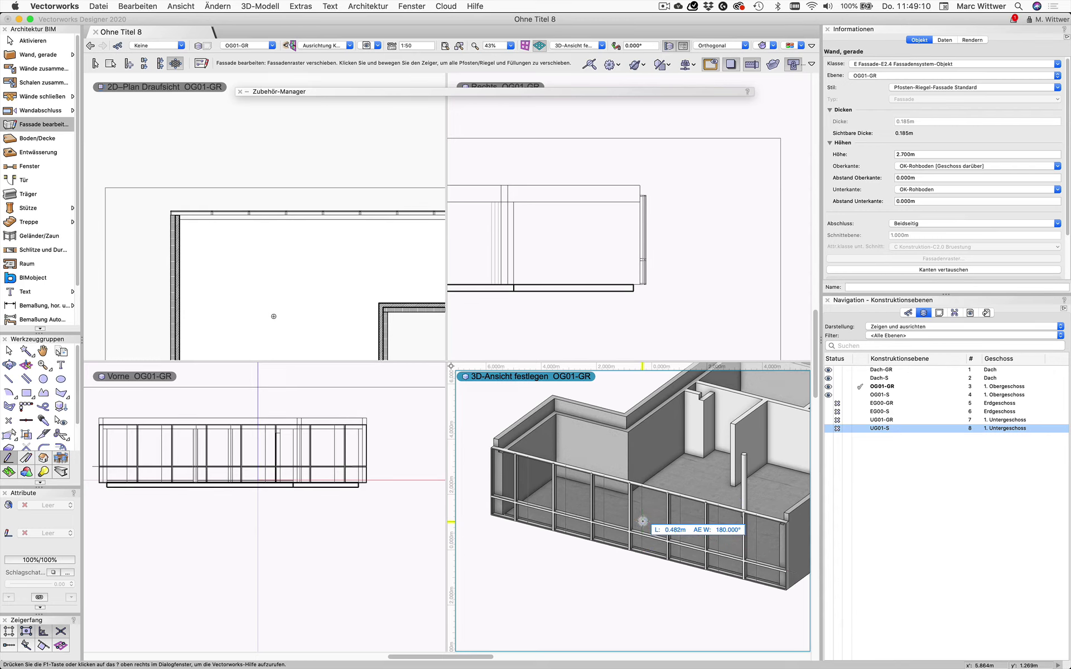
click(642, 521)
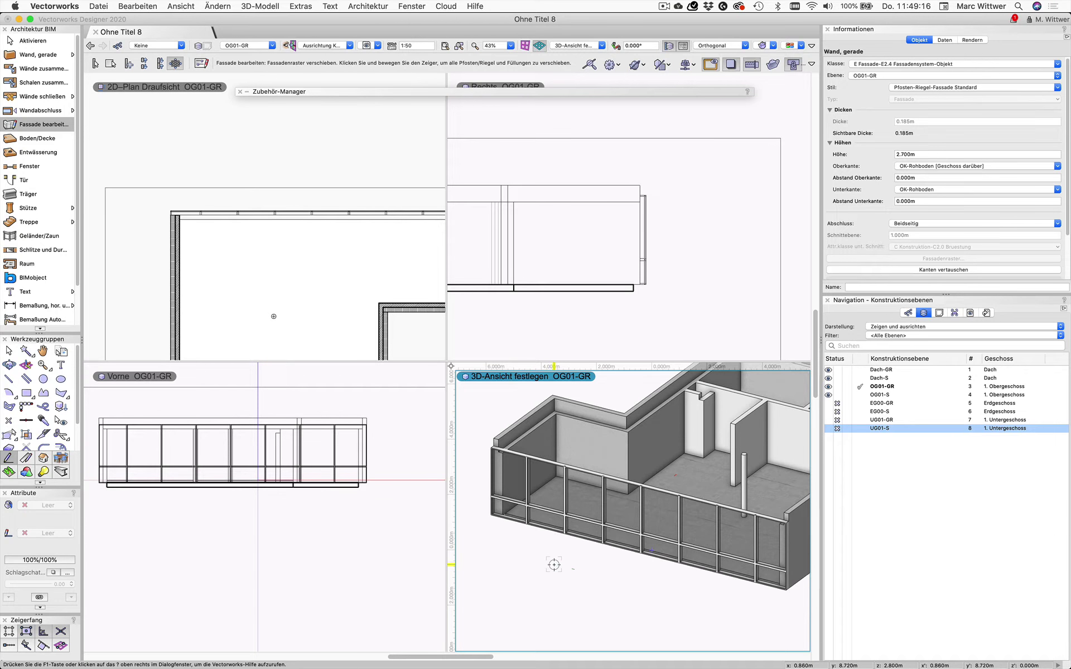
Split a lower transom of the curtain wall in two with Pfosten/Riegel teilen
click(127, 64)
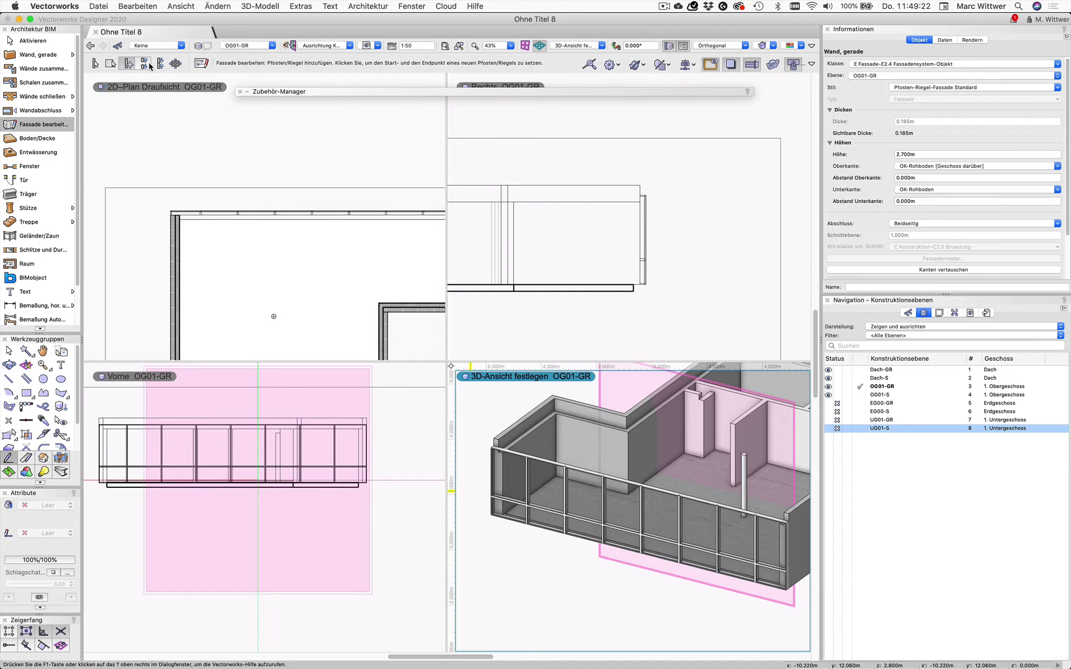
click(147, 64)
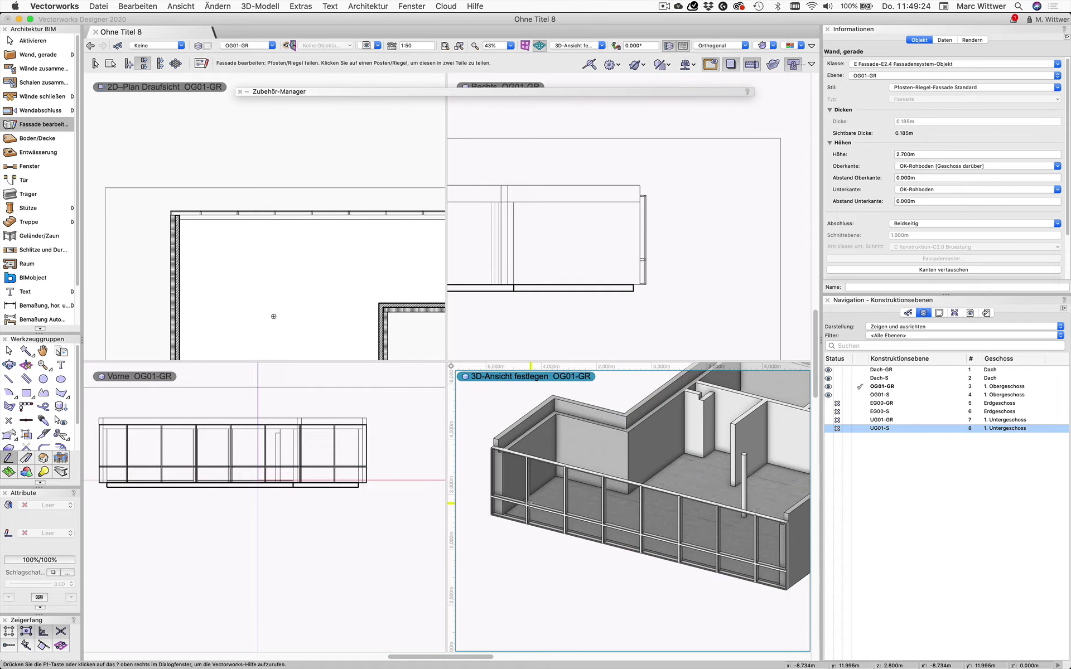
click(756, 562)
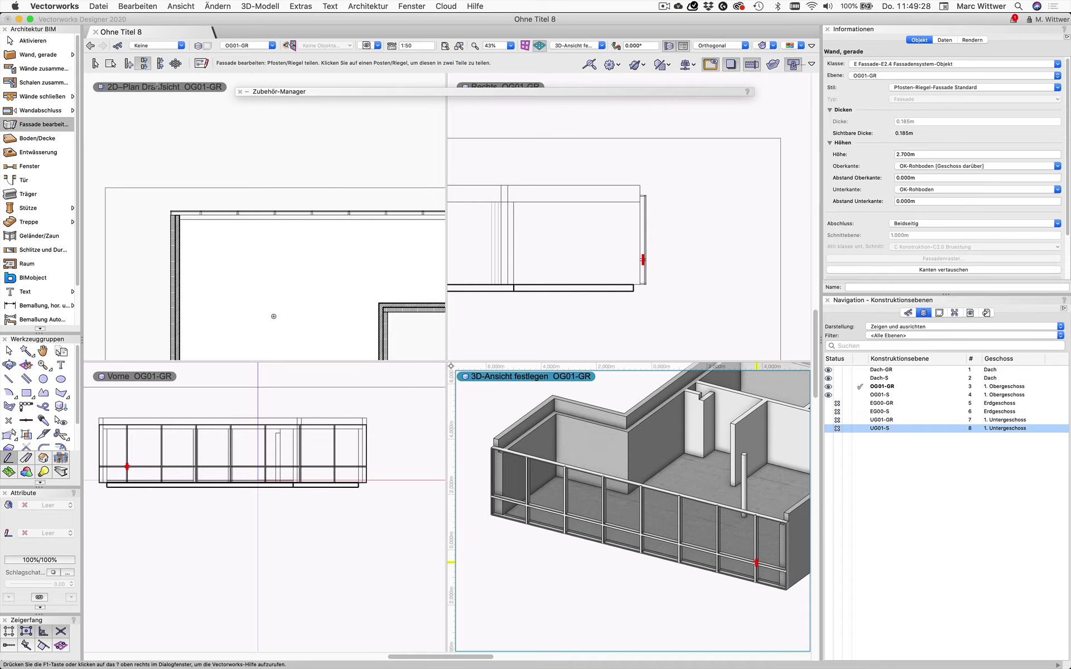
Delete the lower-right transom segment using Pfosten/Riegel bearbeiten
click(95, 63)
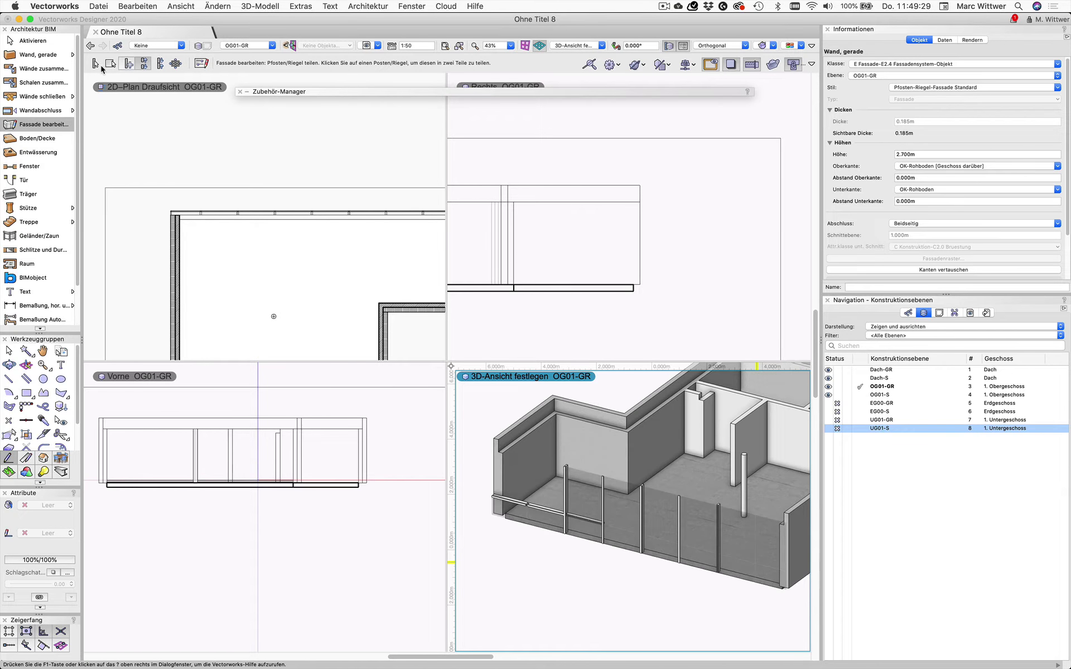
click(517, 509)
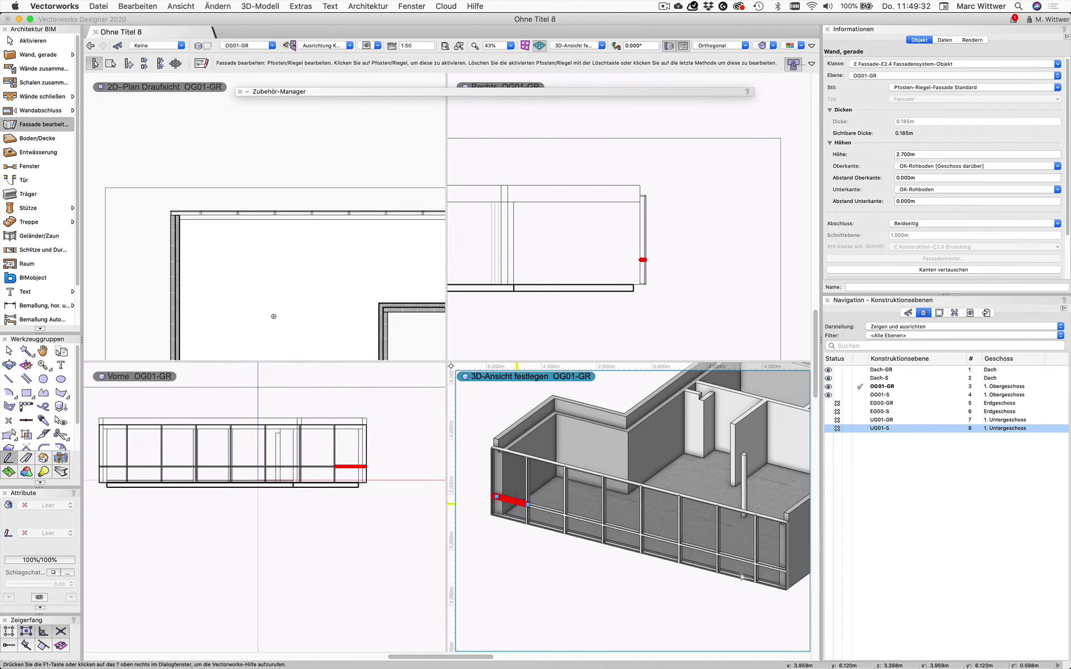
click(769, 569)
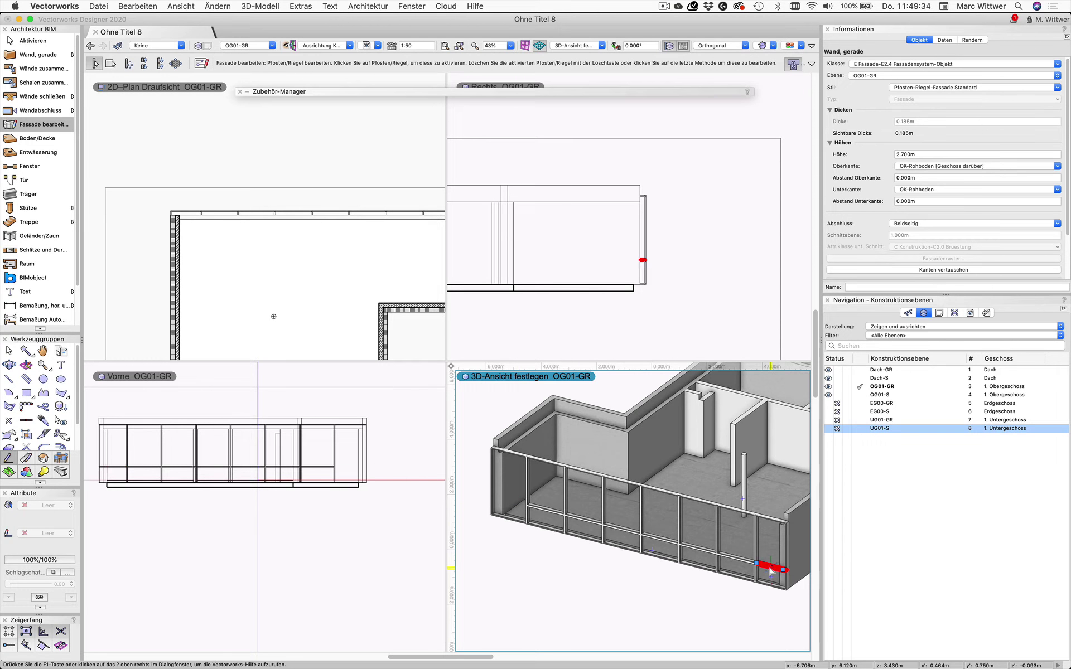
key(BackSpace)
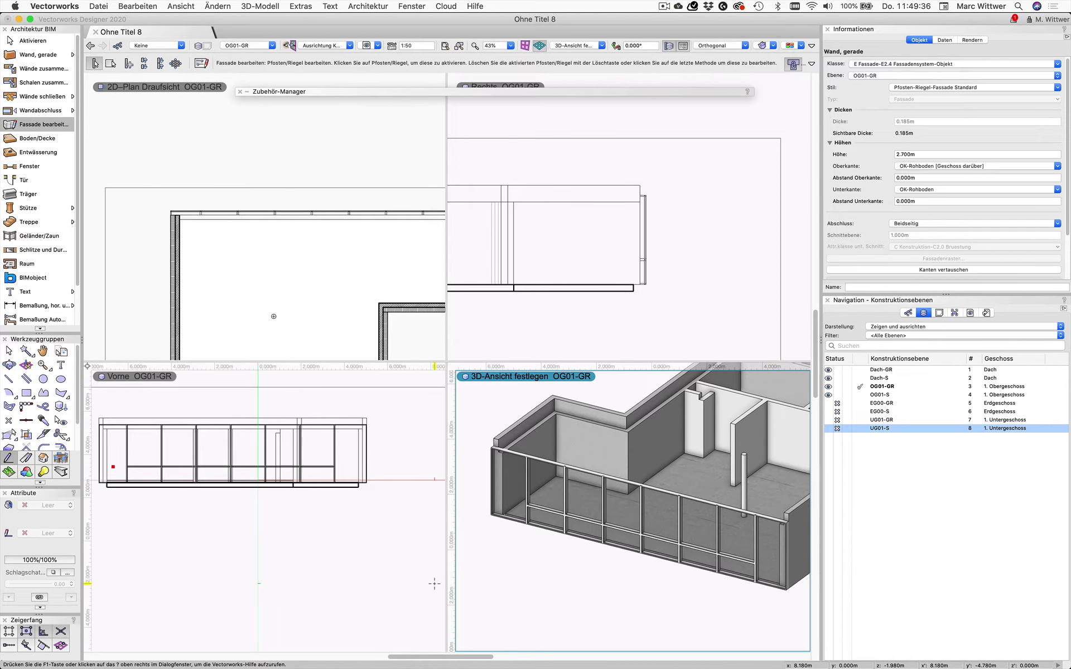
key(u)
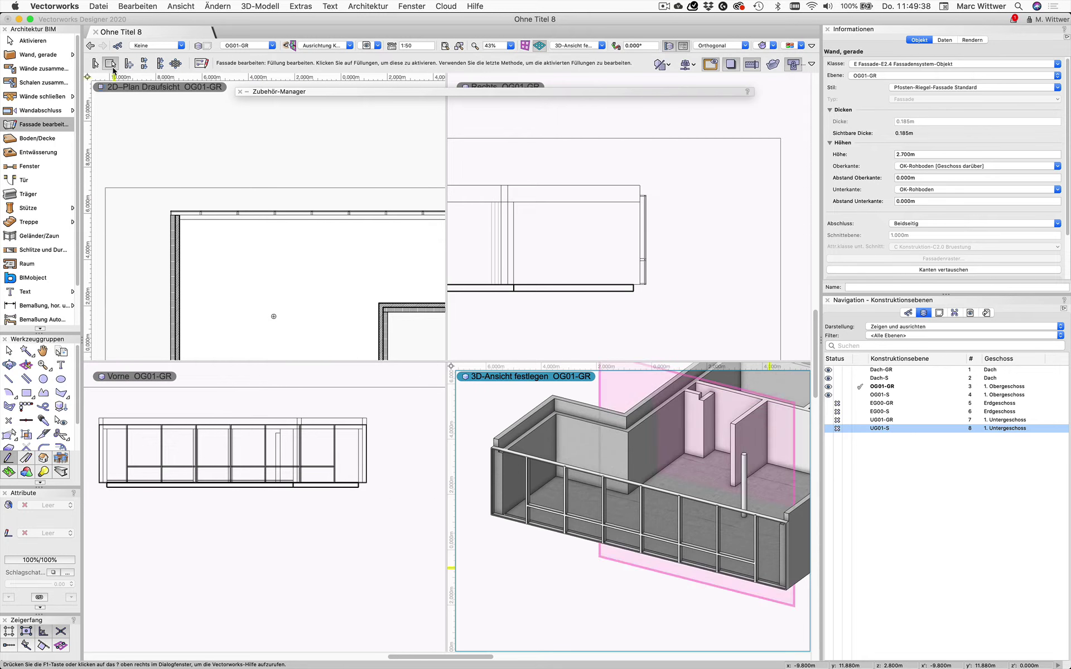
Set the end facade panel's fill to Paneel mit Blende with Glas Fenster 02 bläulich MAT material
click(522, 493)
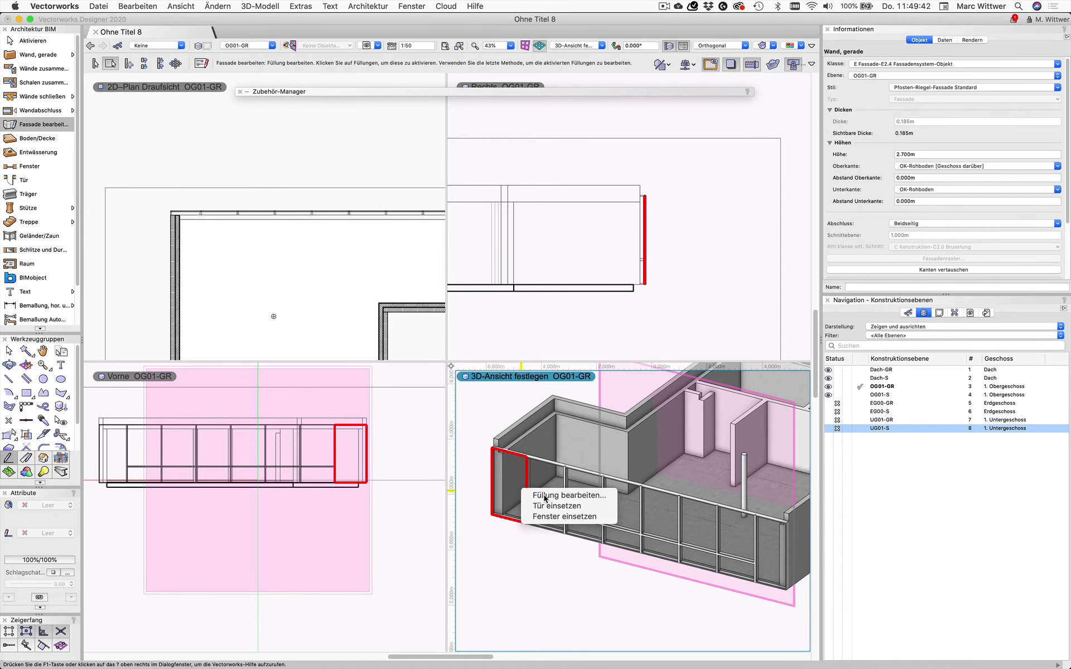
click(544, 496)
click(358, 115)
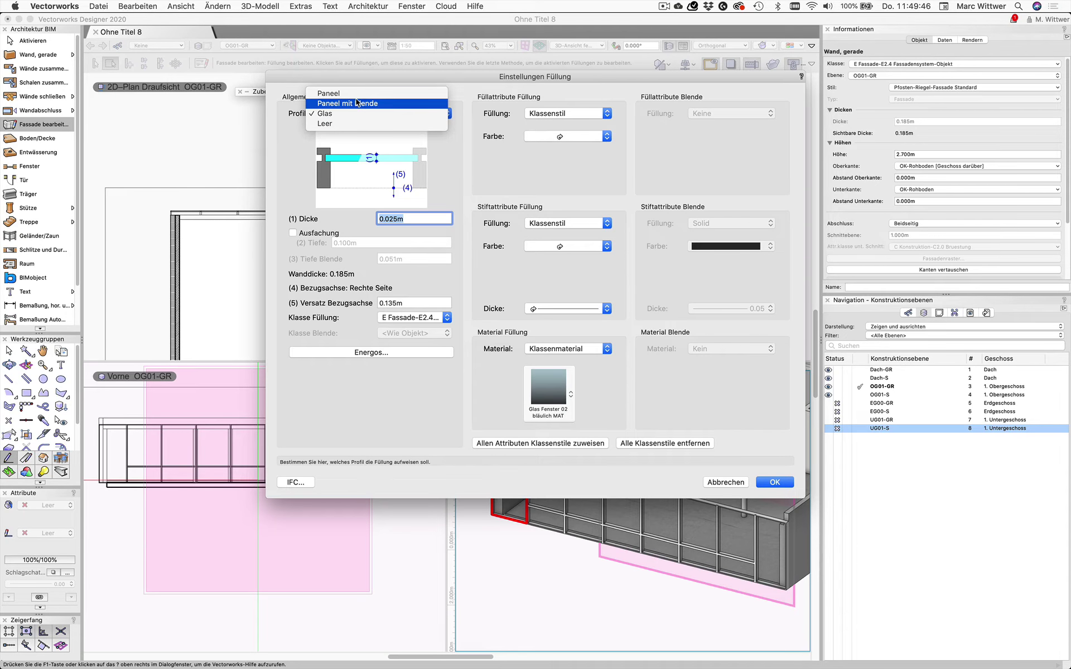
click(357, 102)
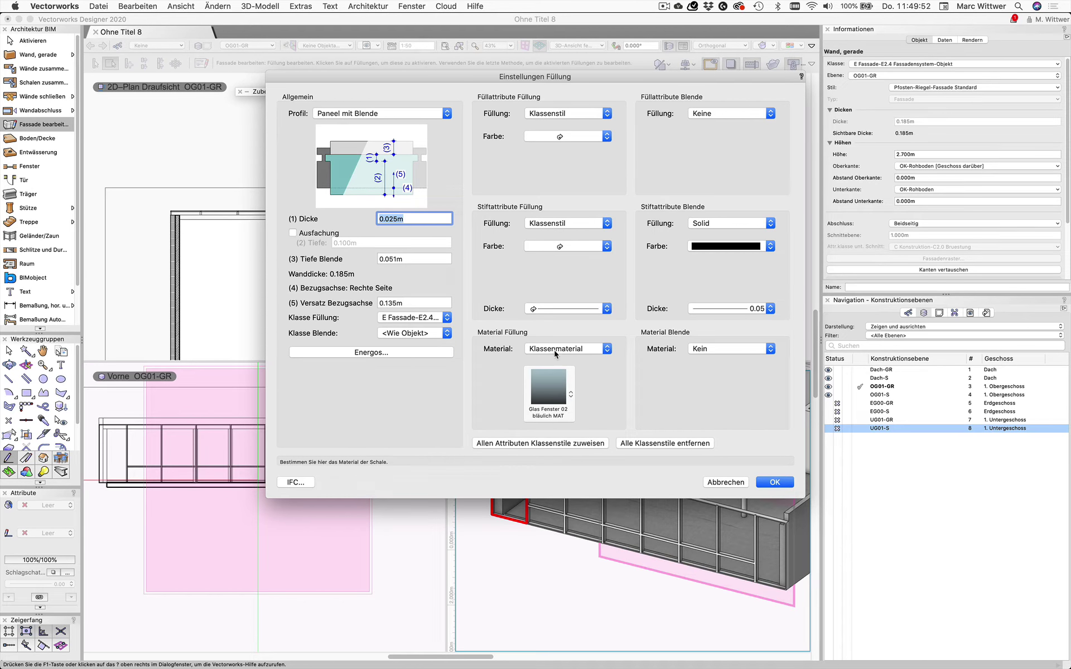
click(544, 382)
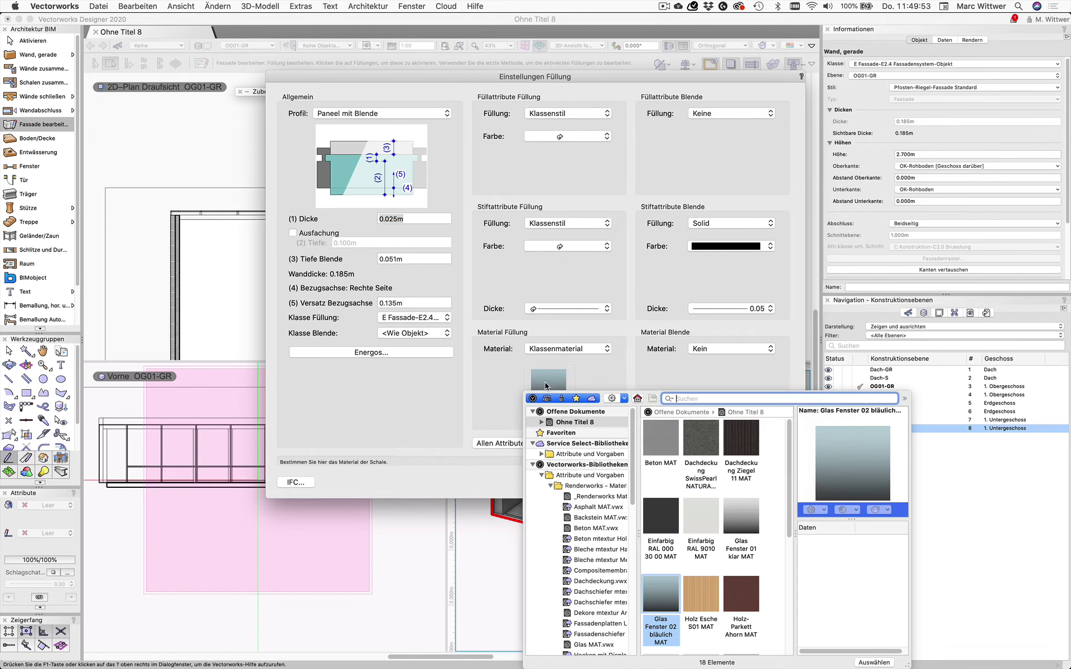
double_click(708, 513)
click(778, 480)
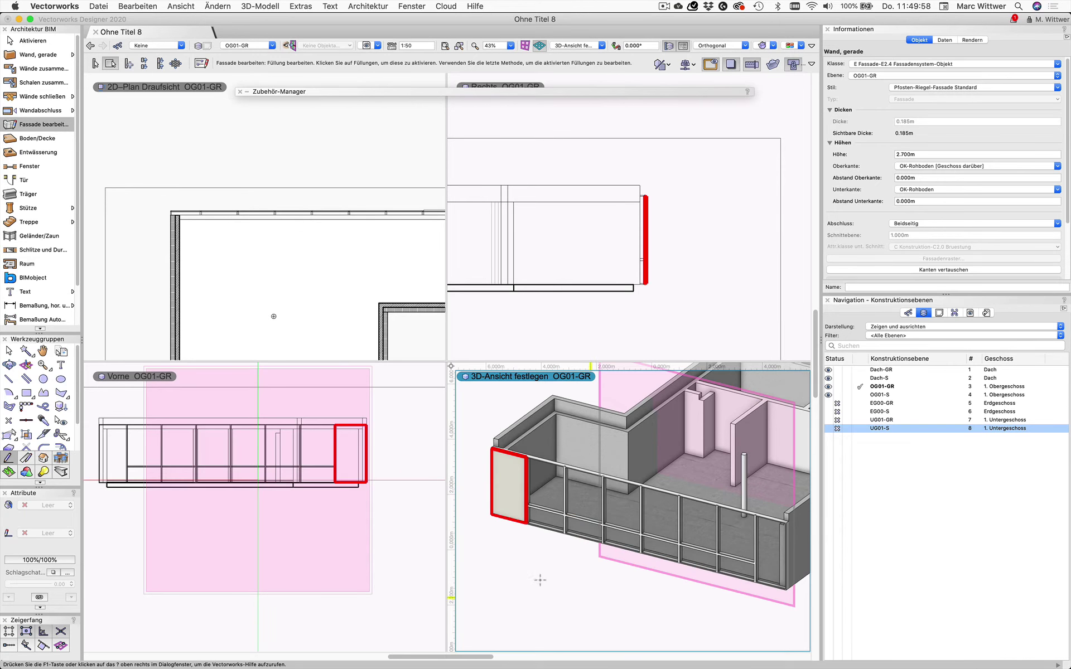
Exit facade editing and orbit the 3D view to inspect the upper floor
key(x)
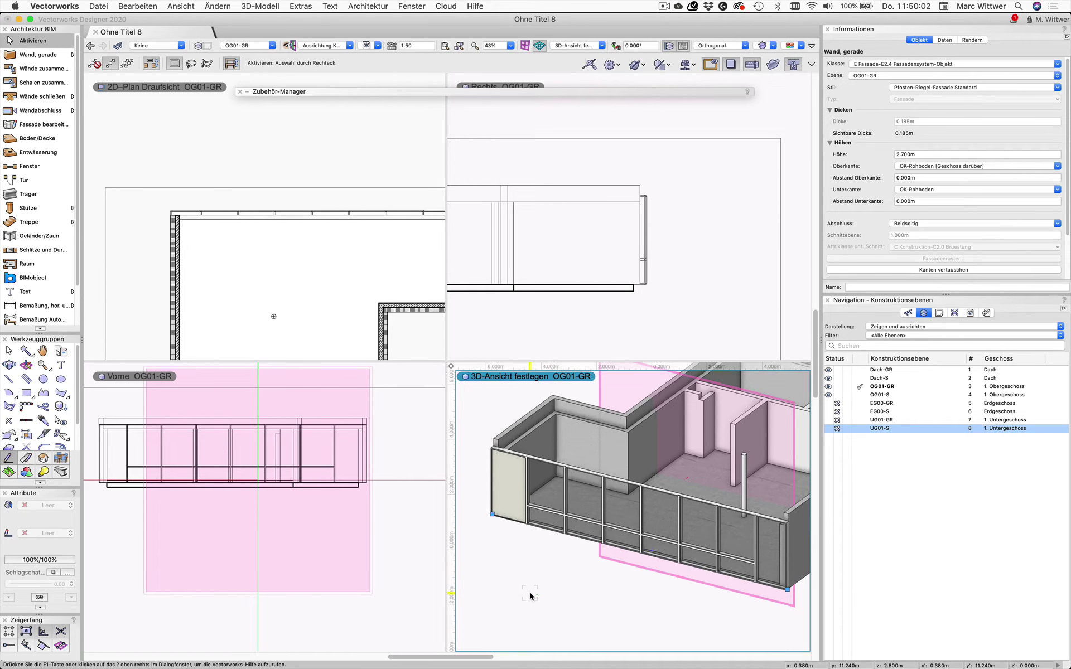
key(shift+c)
mouse_move(569, 579)
mouse_down()
mouse_move(732, 558)
mouse_move(394, 585)
mouse_up()
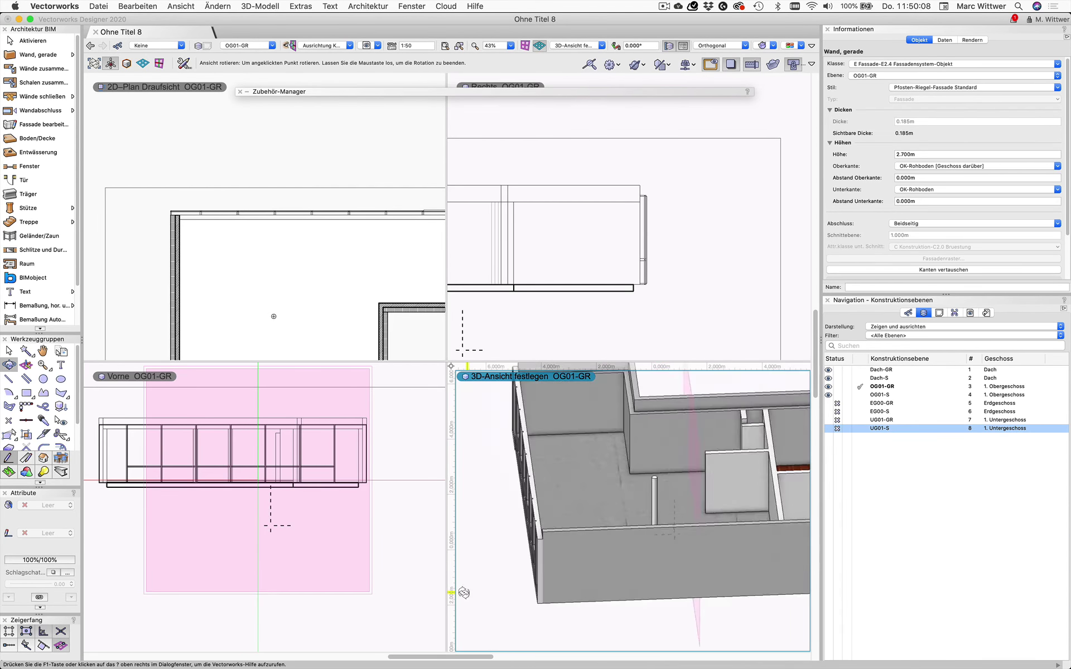
key(x)
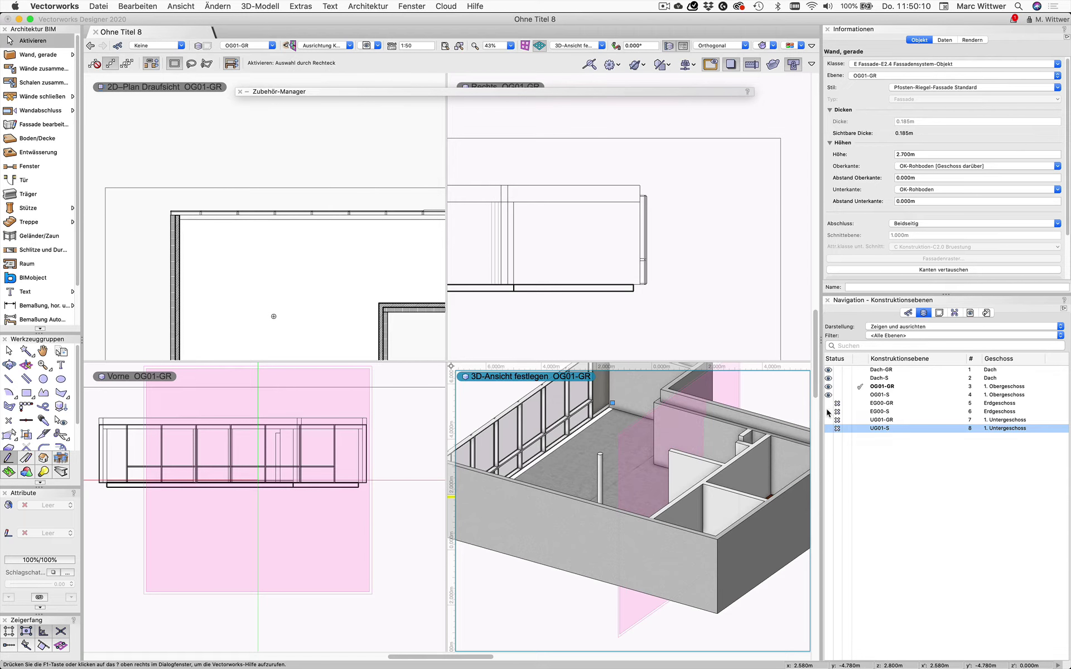
Make layers EG00-GR through UG01-S visible and orbit to view both storeys
alt+click(827, 412)
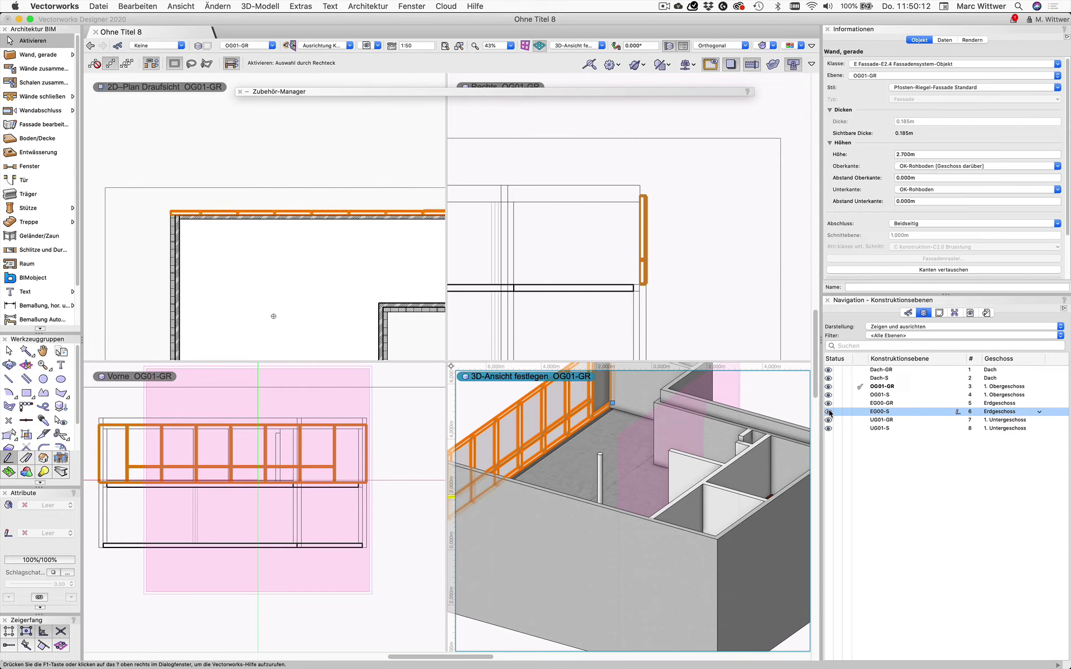
scroll(665, 563, down, 2)
scroll(665, 564, down, 3)
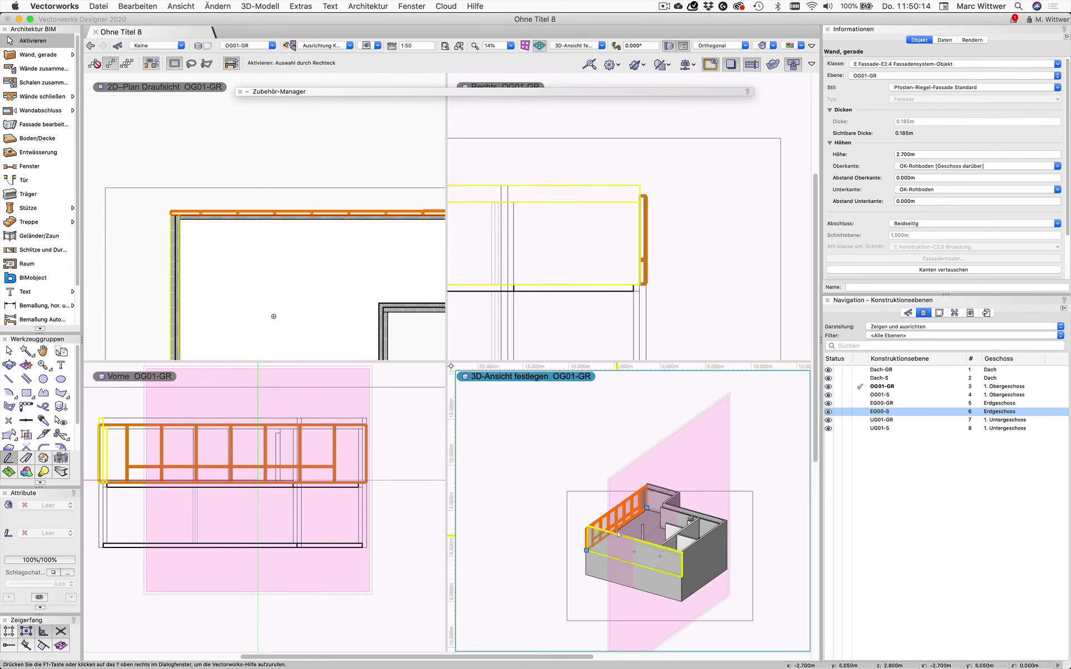
key(shift+c)
mouse_move(665, 563)
mouse_down()
mouse_move(787, 520)
mouse_move(593, 544)
mouse_up()
key(x)
scroll(673, 529, up, 2)
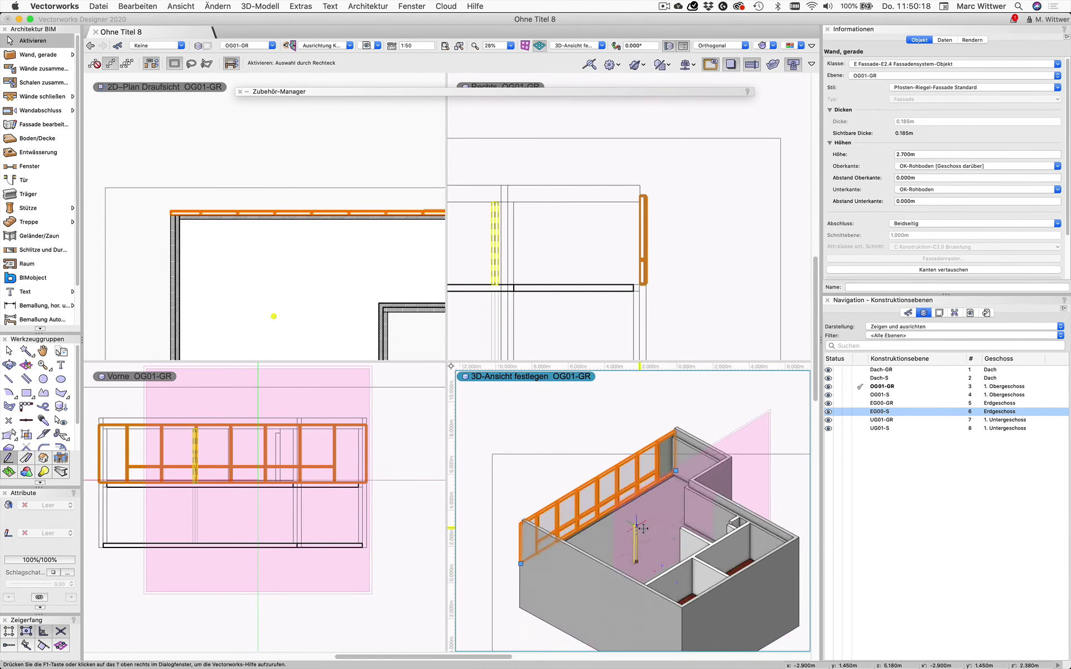
scroll(674, 528, up, 2)
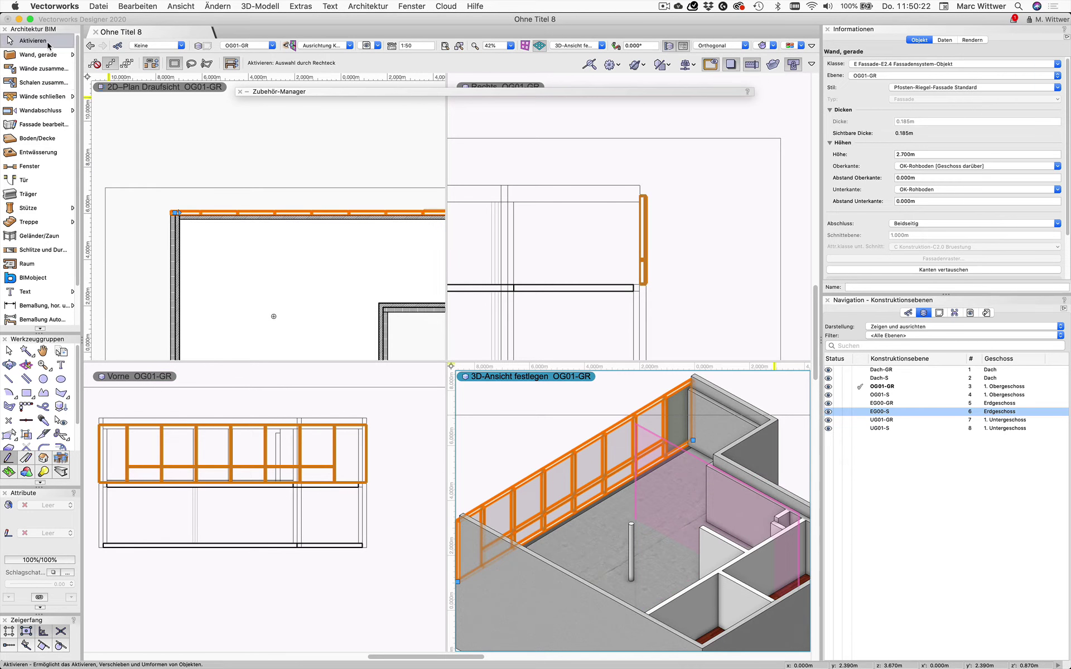
scroll(677, 495, down, 2)
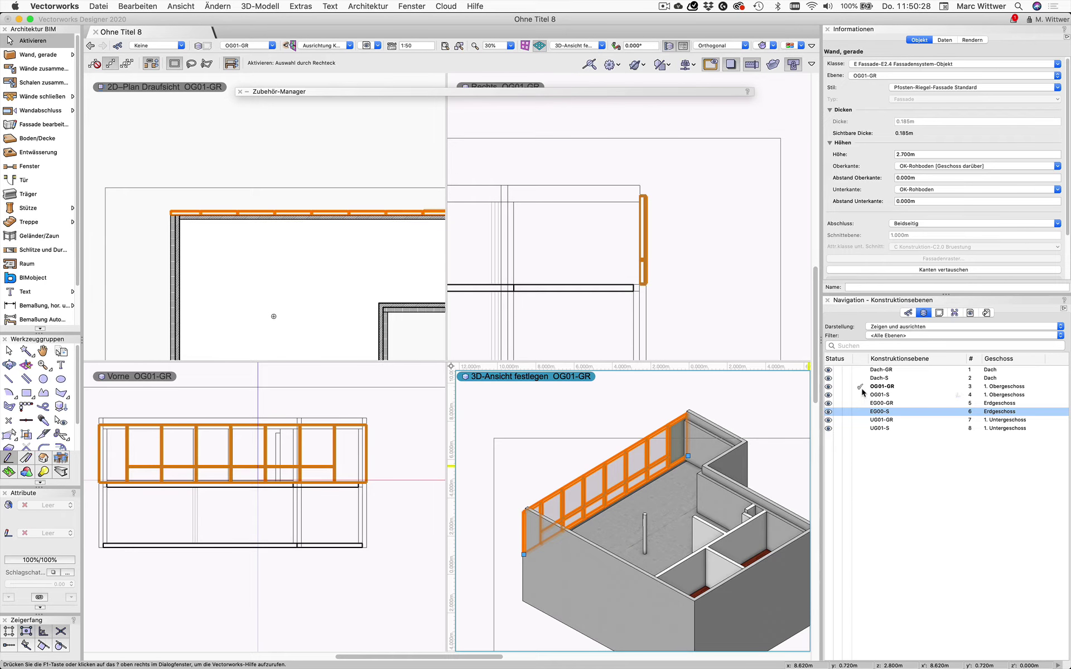
Copy the 111.269 m² Rohboden Beton CH 20 cm slab from OG01-S and paste it in place on Dach-S
double_click(878, 395)
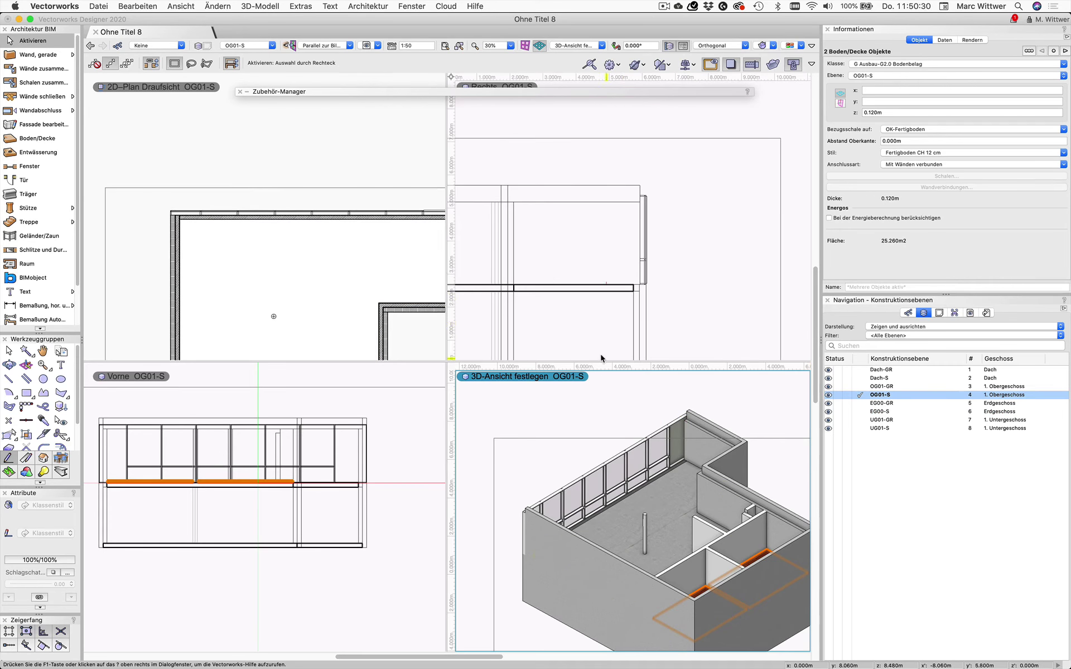
click(608, 195)
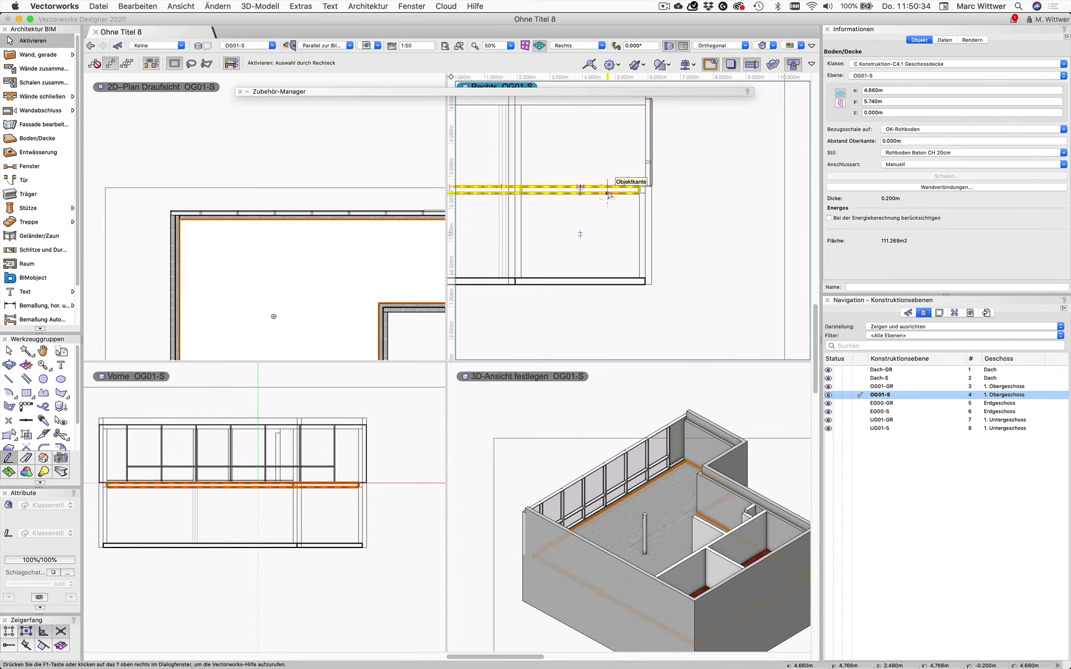
click(858, 379)
click(137, 6)
mouse_move(140, 68)
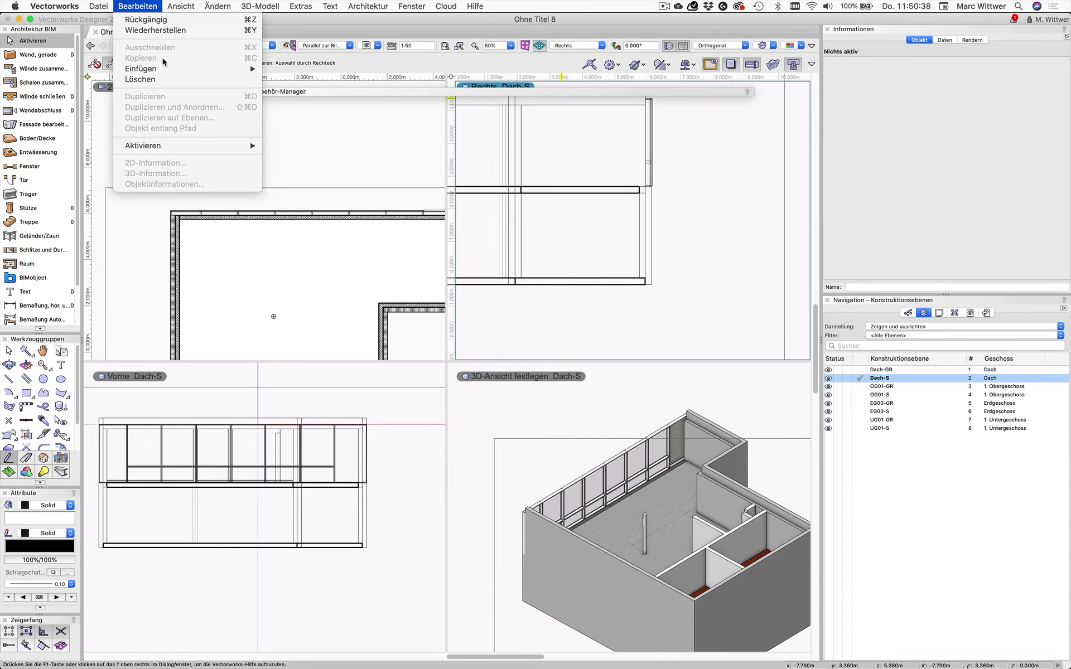
click(301, 80)
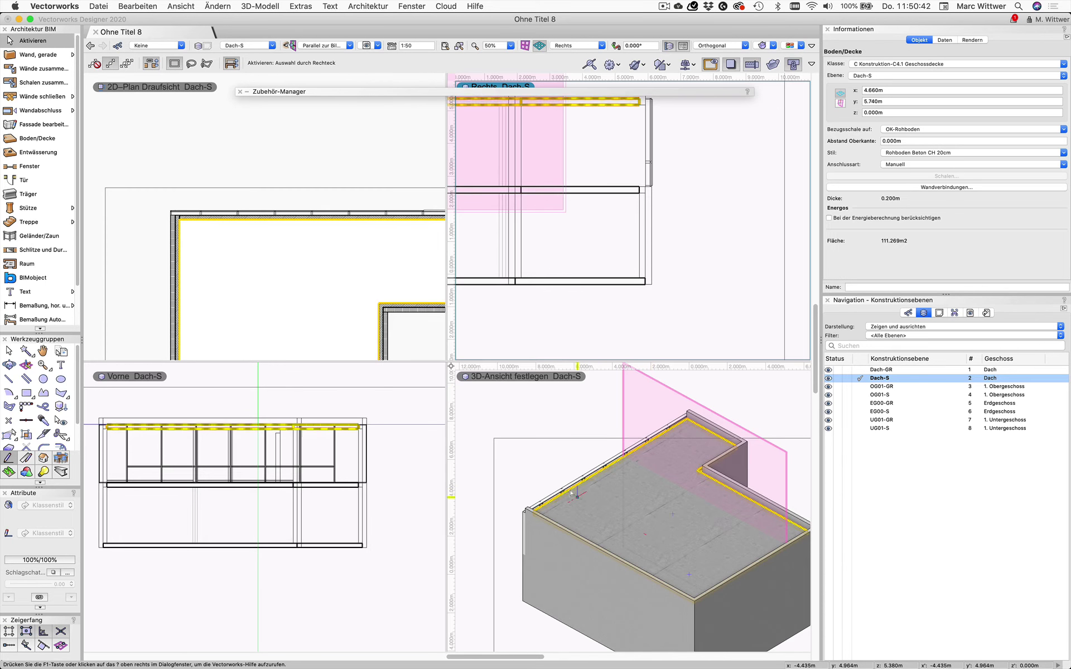
scroll(650, 387, up, 5)
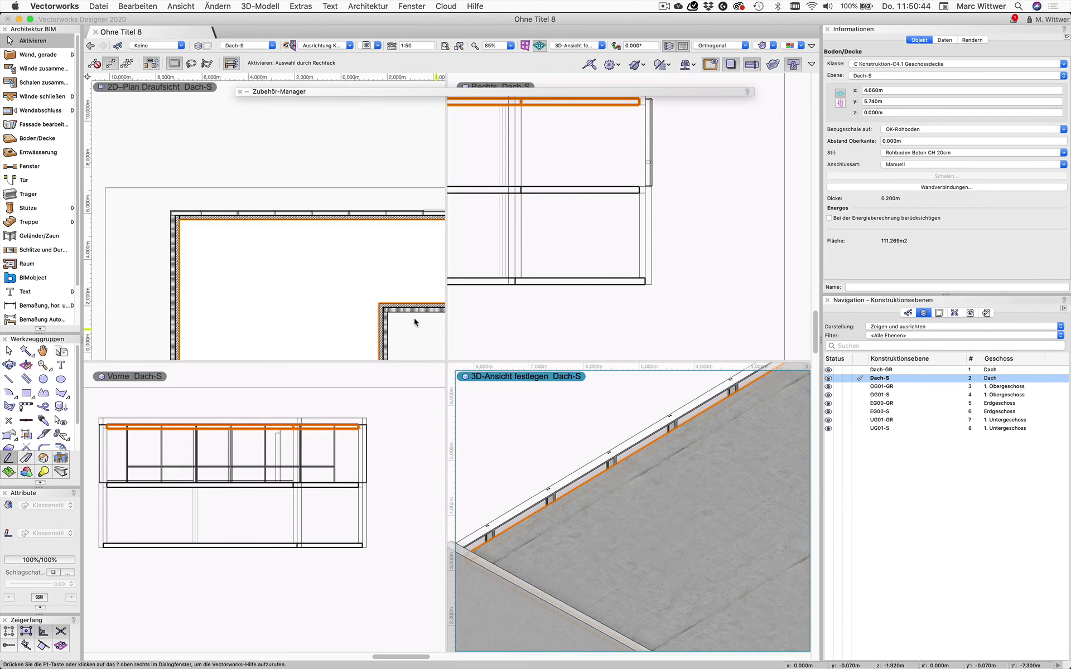
click(223, 234)
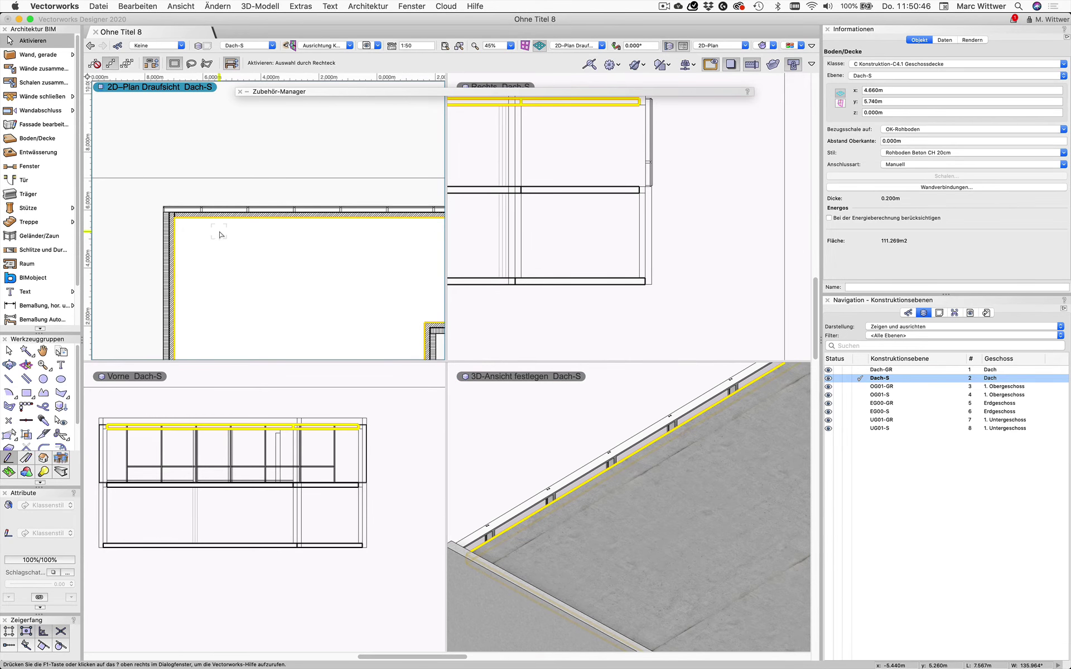
scroll(247, 245, down, 1)
Reshape the Dach-S slab, offsetting its top edge out 0.195 m to 113.539 m²
scroll(223, 232, down, 1)
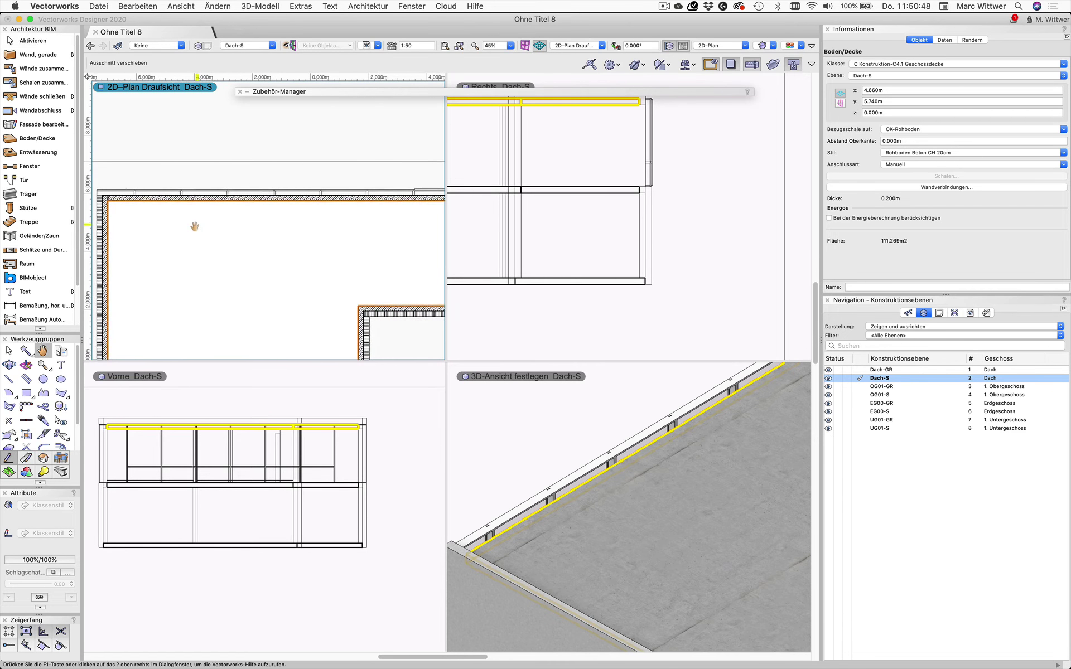
scroll(196, 223, down, 1)
scroll(202, 225, up, 1)
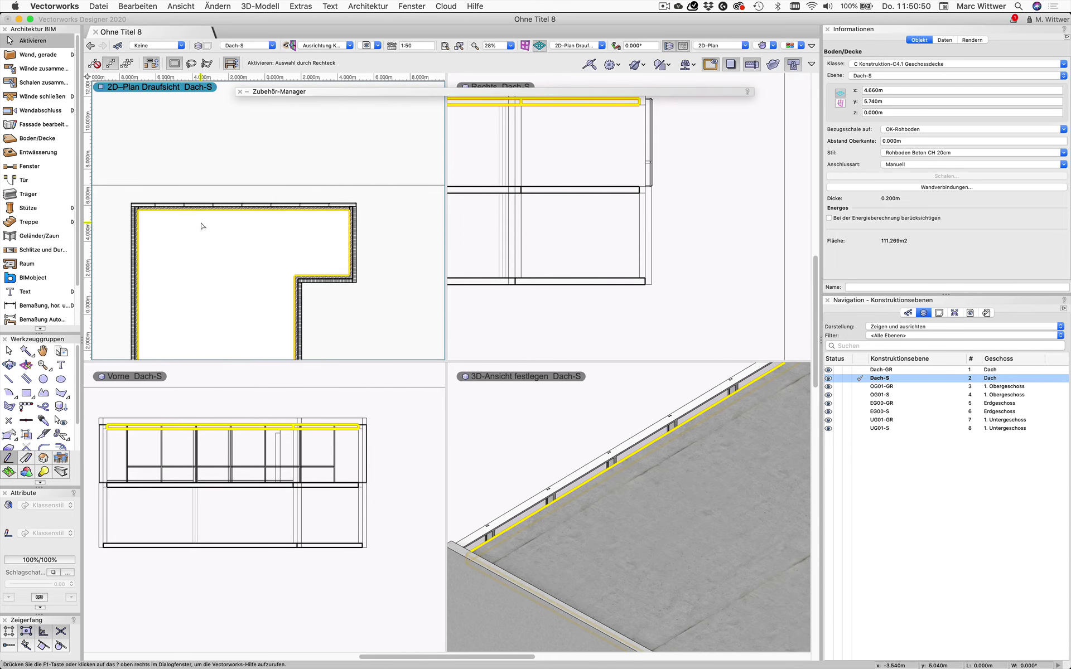
double_click(201, 226)
click(505, 189)
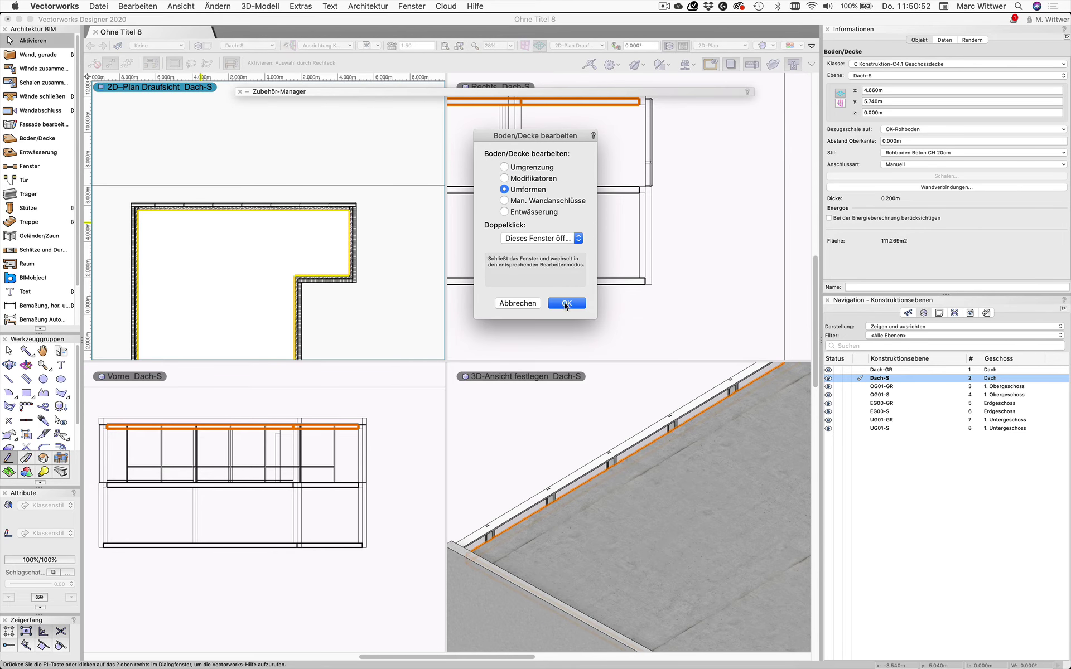
click(566, 304)
scroll(167, 159, up, 3)
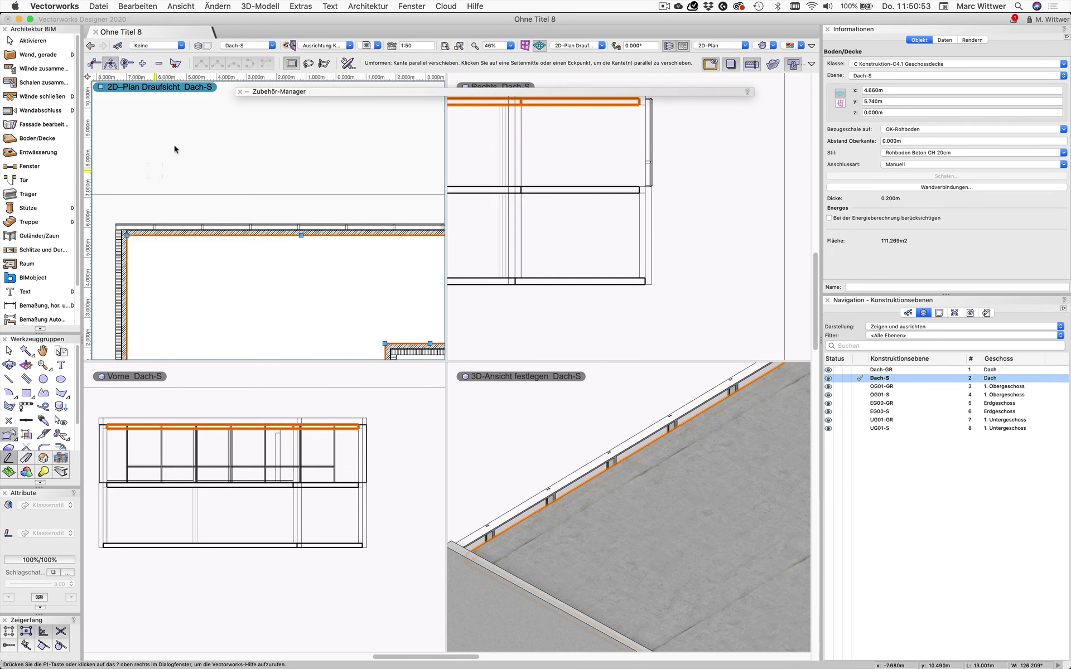
click(300, 231)
scroll(117, 222, up, 4)
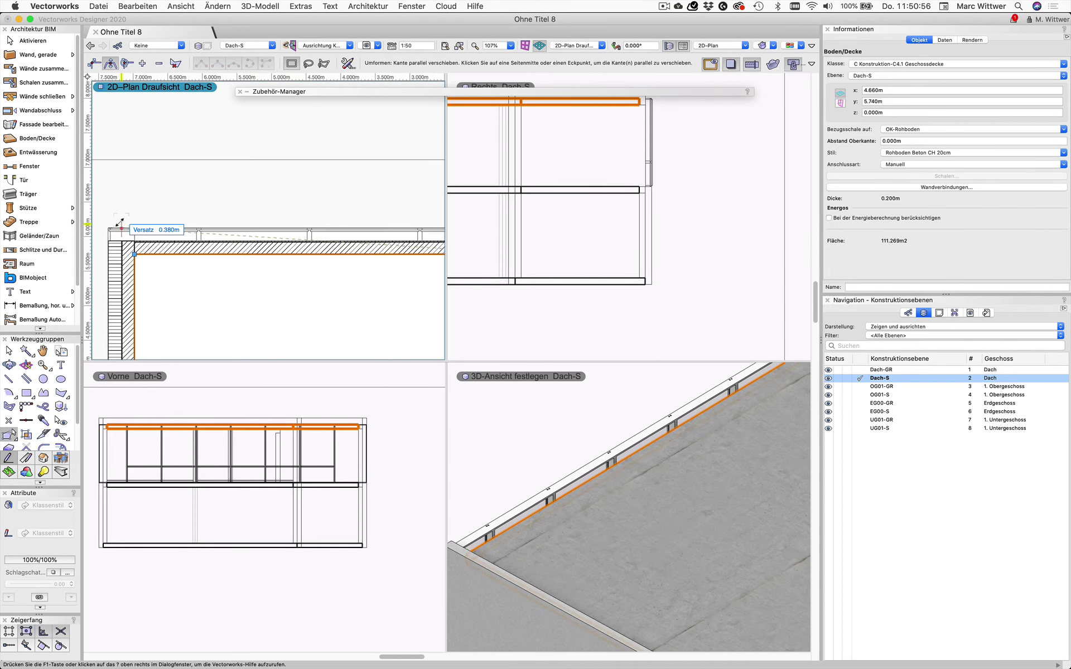
click(138, 237)
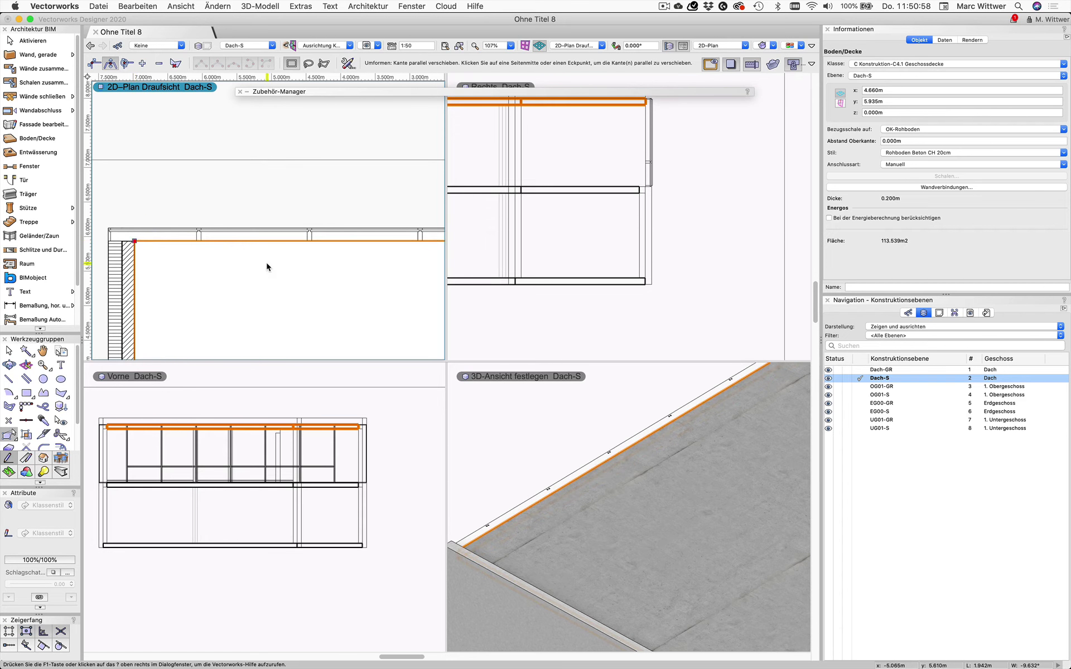
Activate the 3D view and make OG01-S the active layer again
scroll(142, 232, down, 1)
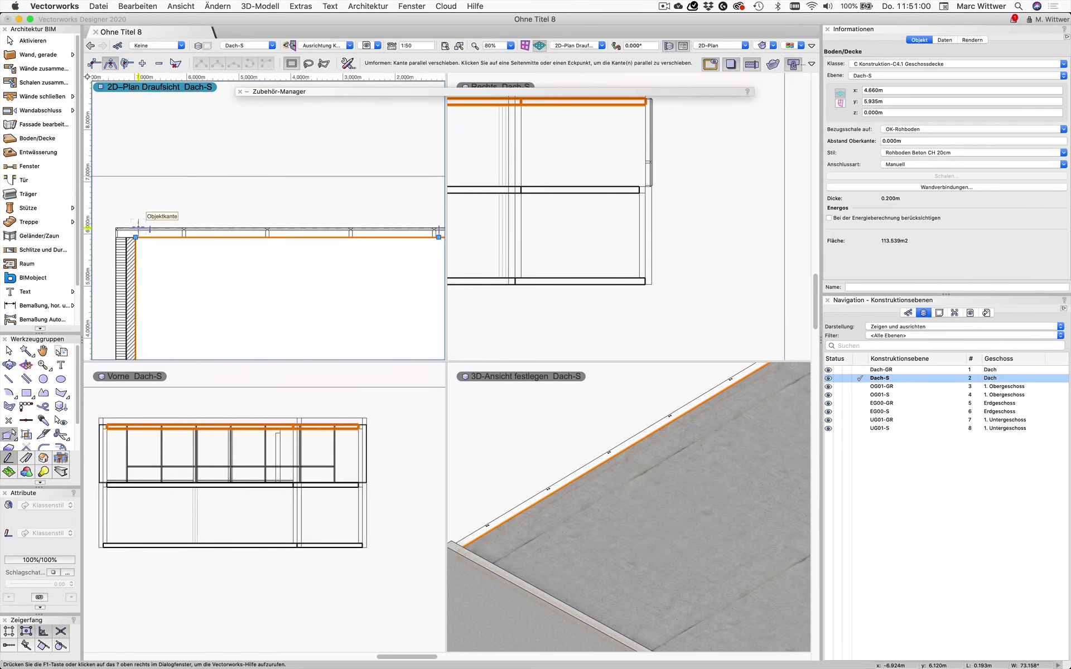
click(619, 404)
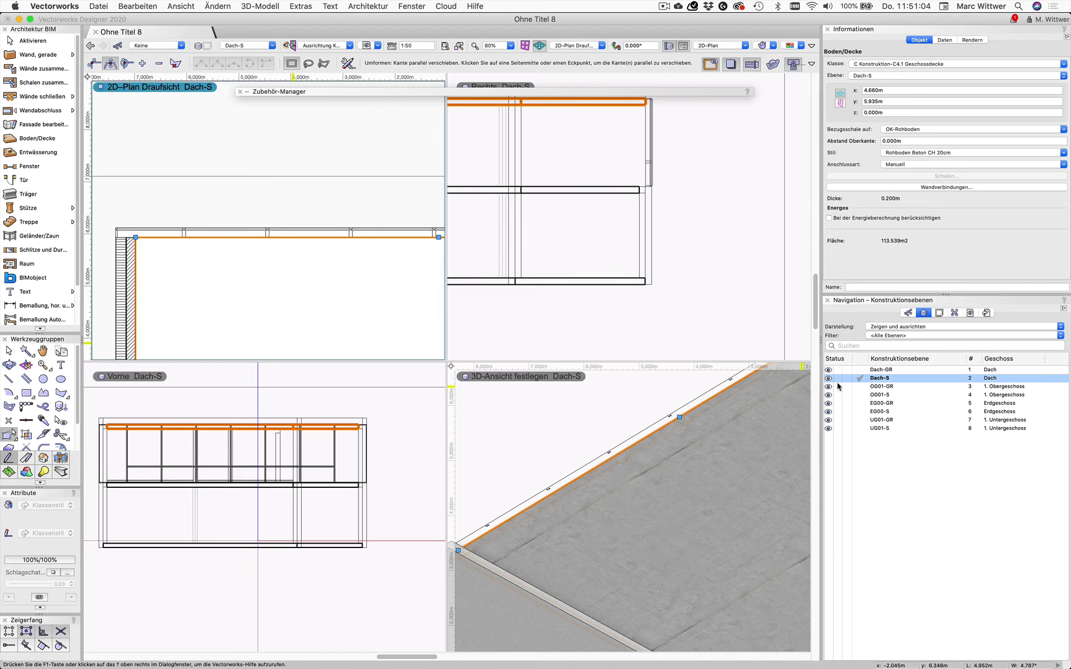
click(864, 395)
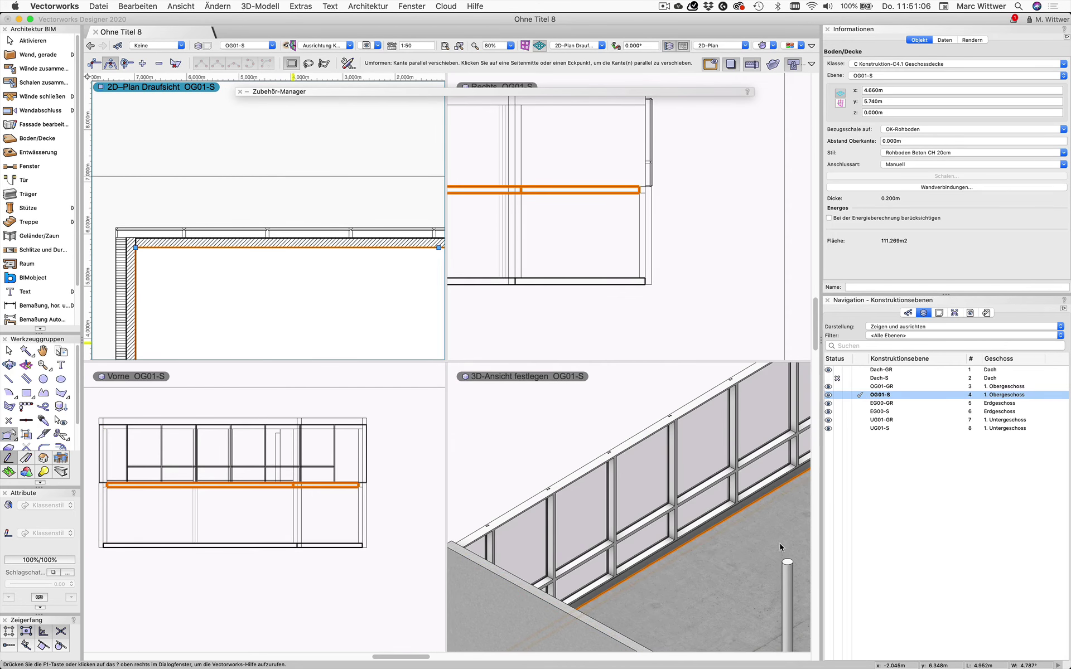
Reshape the OG01-S floor slab, pulling its top edge out 0.195 m
key(x)
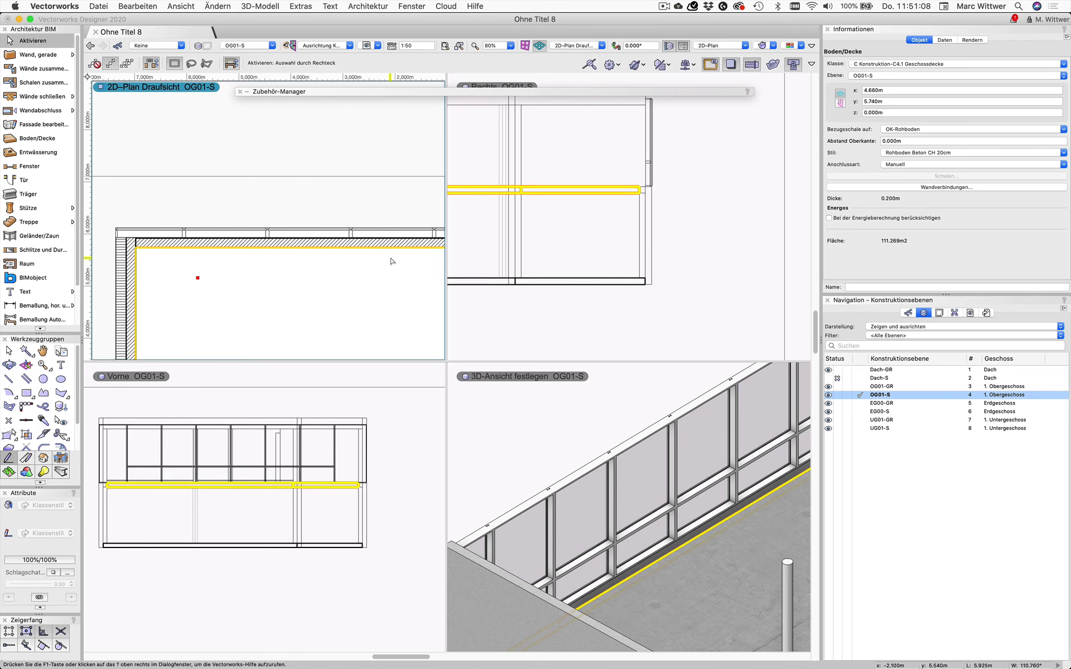
double_click(197, 278)
click(566, 303)
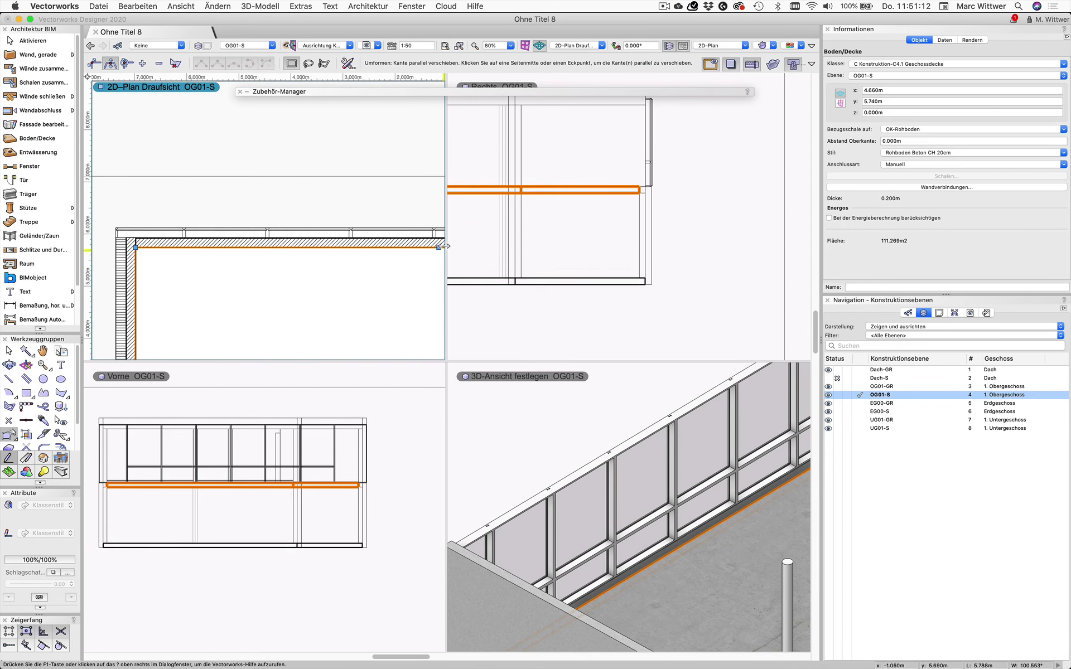
drag(439, 247, 160, 234)
scroll(289, 280, down, 5)
click(33, 41)
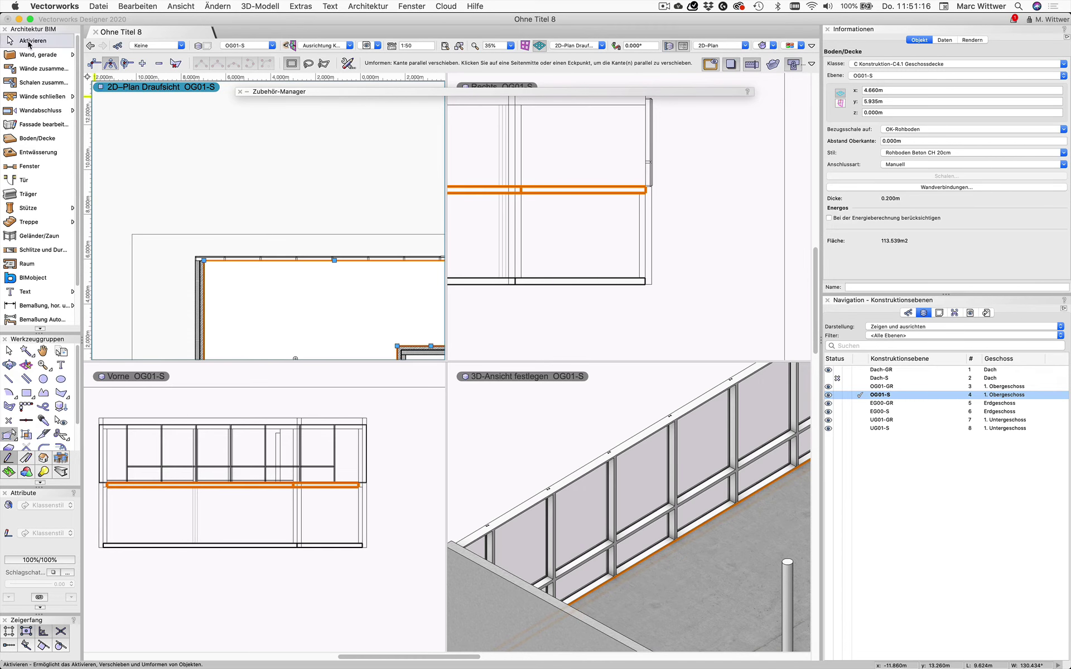
Frame the whole upper-storey plan in the top pane and open the Visualisierung tool group
click(706, 266)
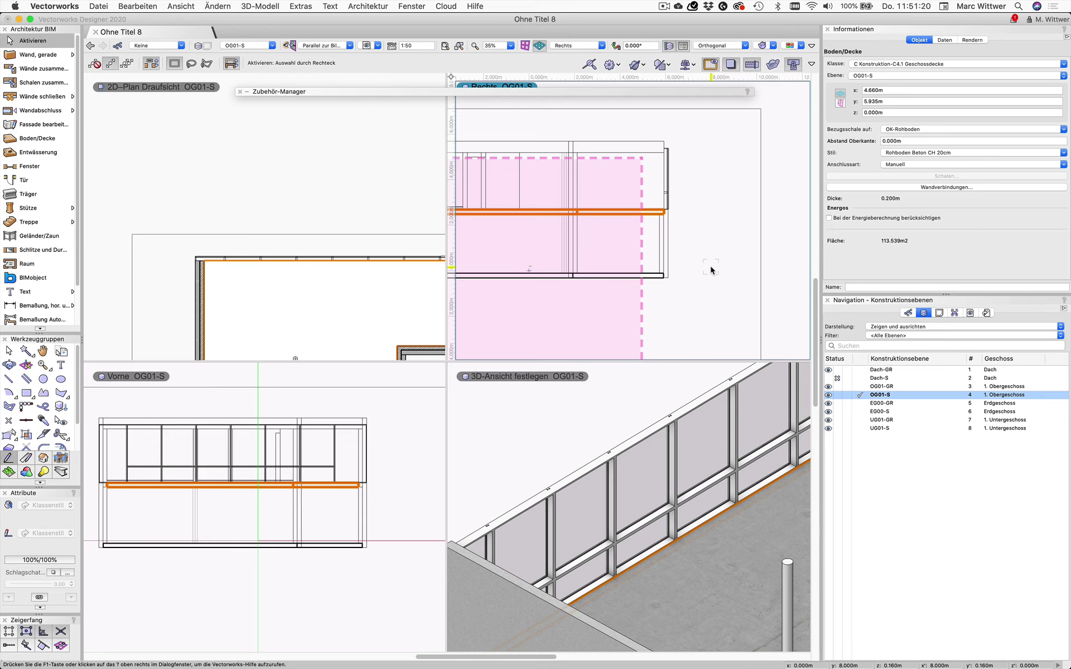
click(603, 472)
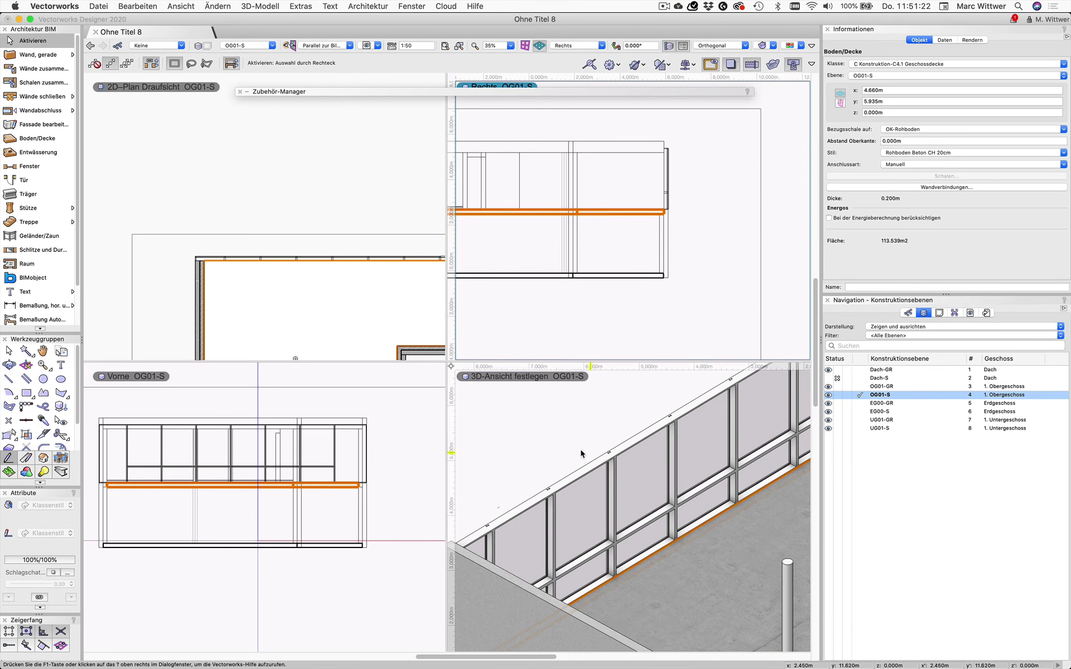
click(280, 277)
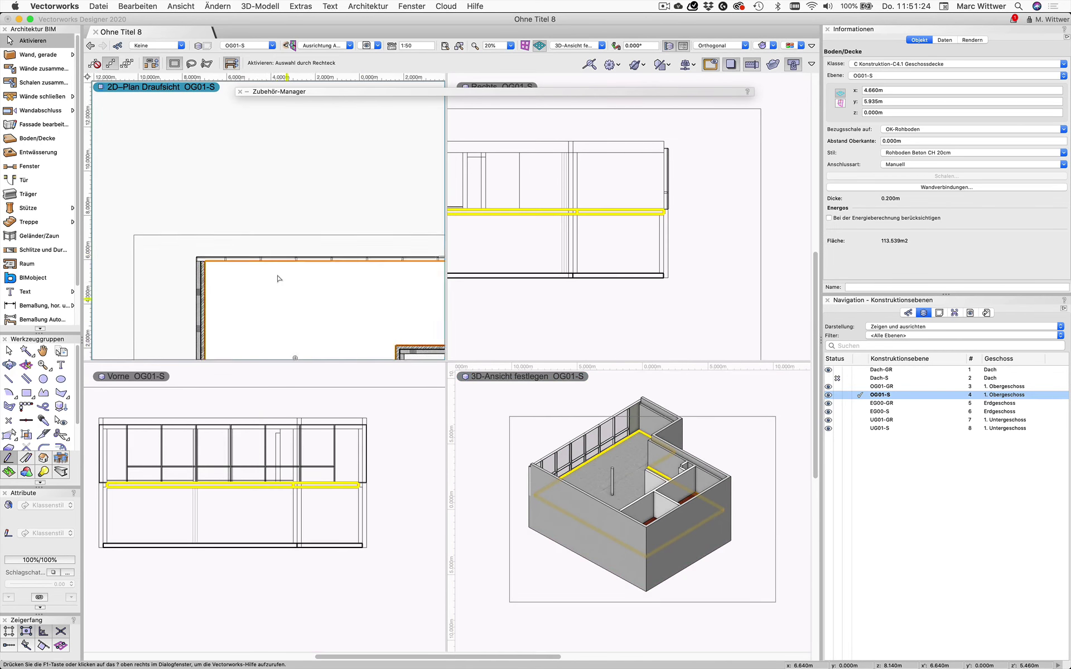
mouse_move(295, 294)
middle_down()
mouse_move(295, 189)
mouse_move(298, 200)
middle_up()
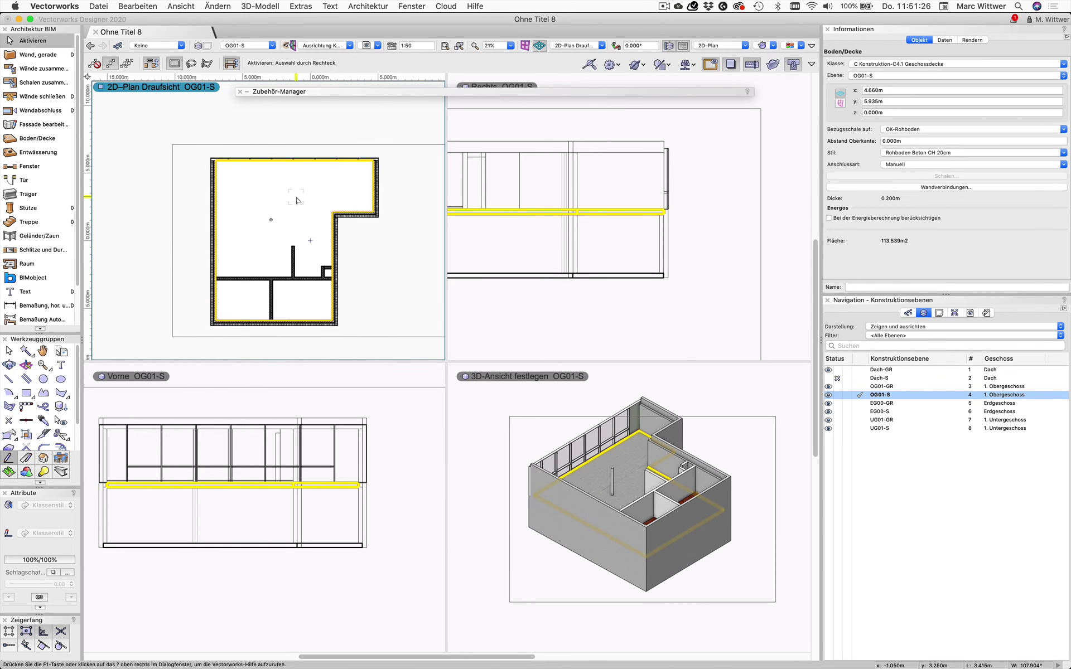
click(258, 541)
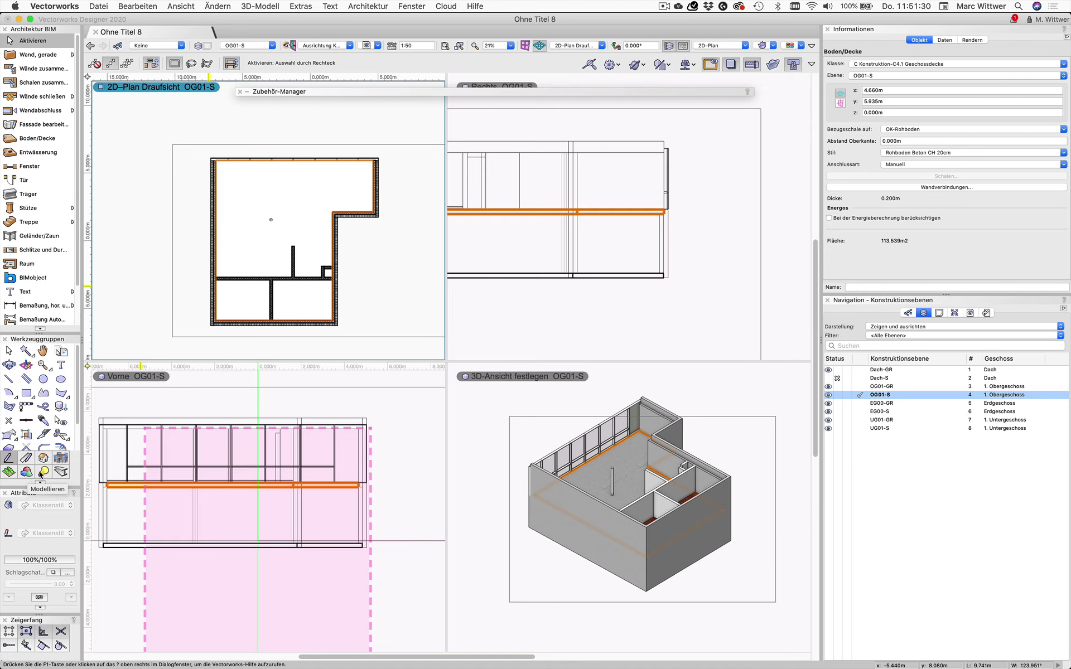
click(43, 472)
Place a Sonnenstand sun object beside the plan using 24-hour time
click(26, 364)
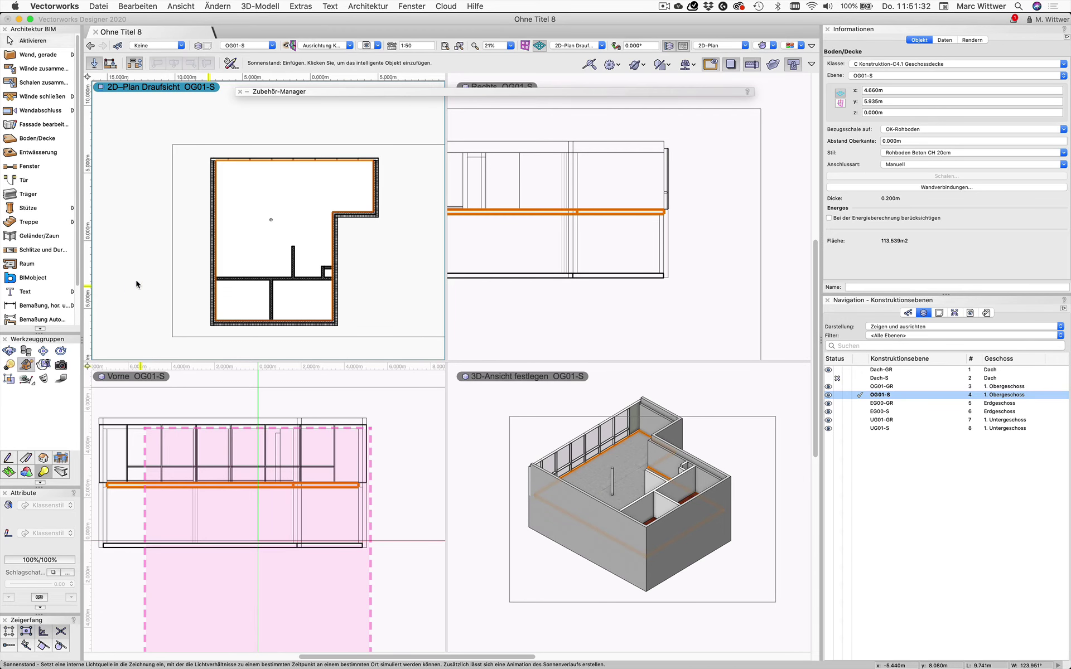
click(140, 266)
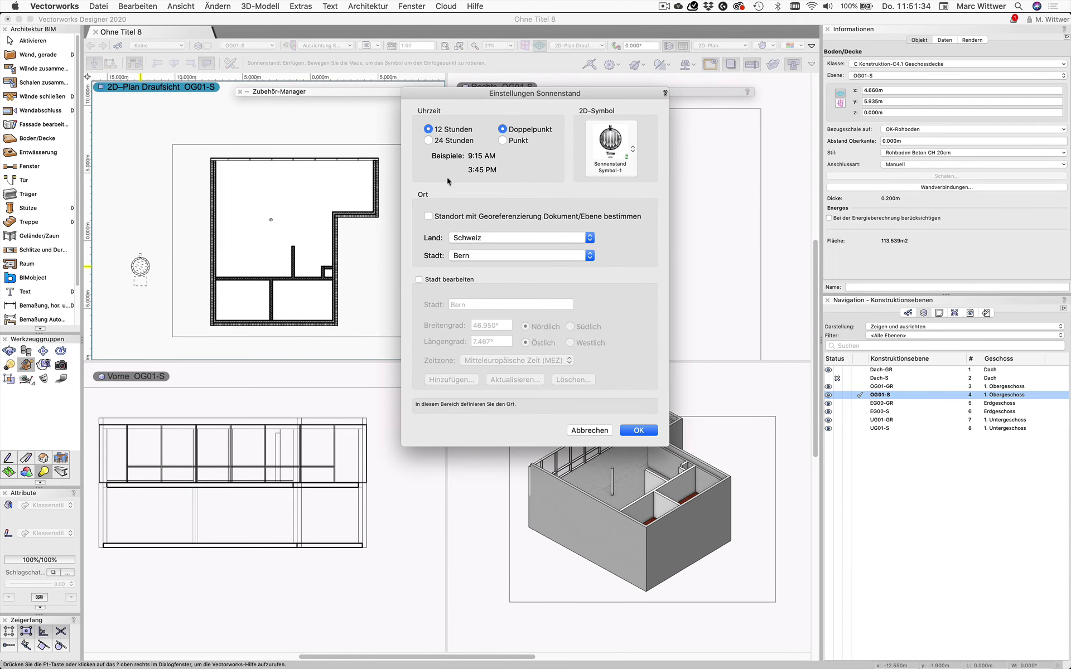
click(429, 140)
click(646, 432)
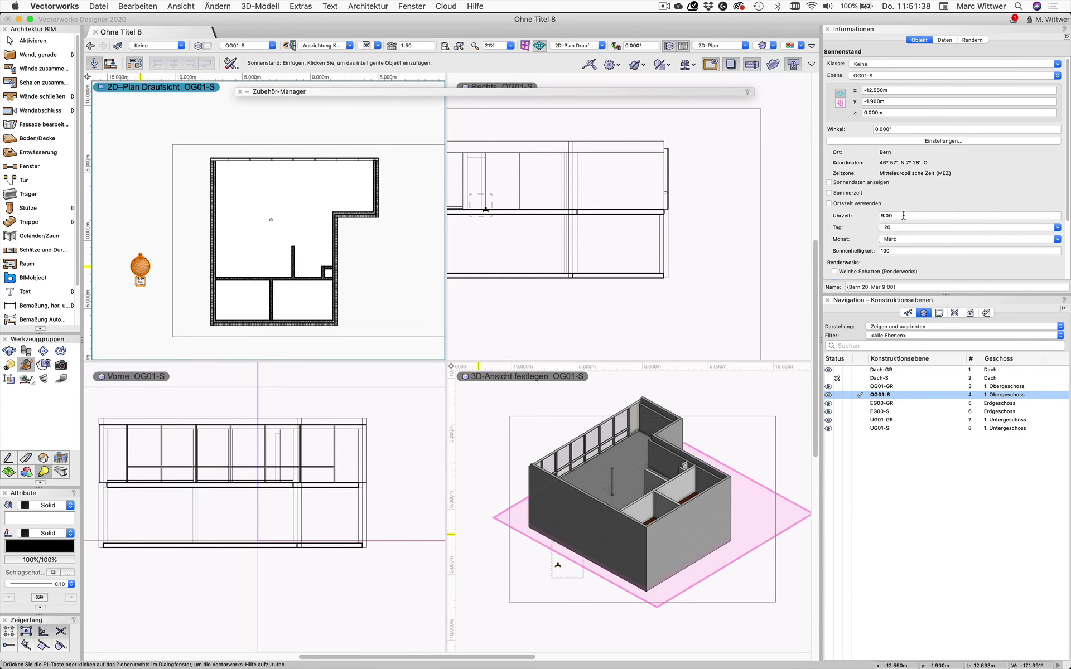
Set the sun's time to 11:00 and its month to July in the Info palette
double_click(903, 215)
text(11:00)
key(Return)
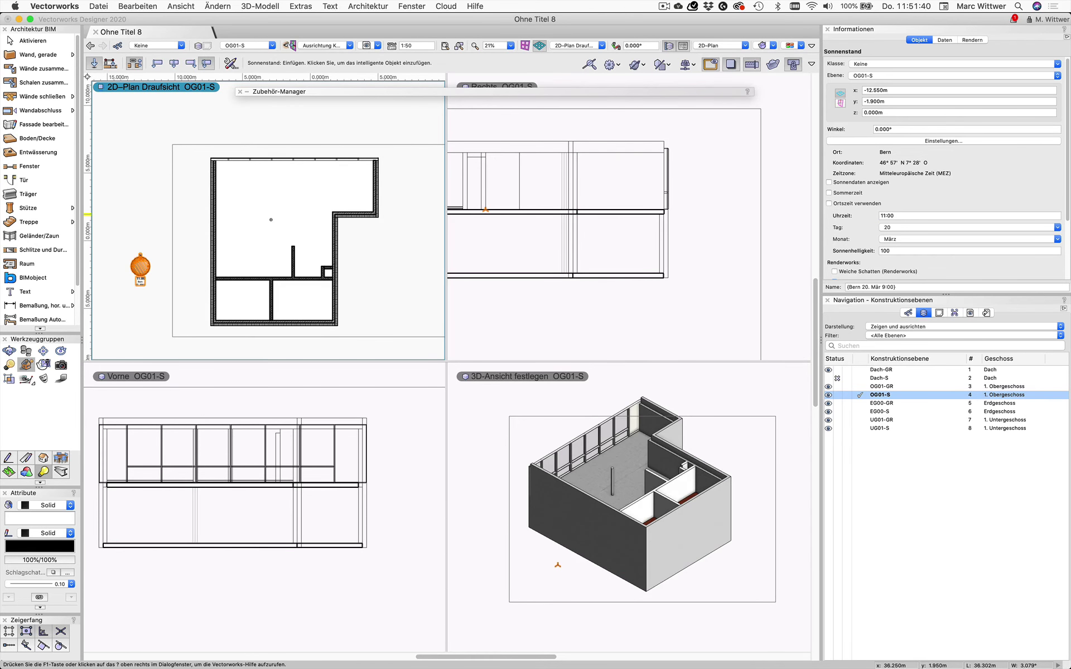
click(904, 239)
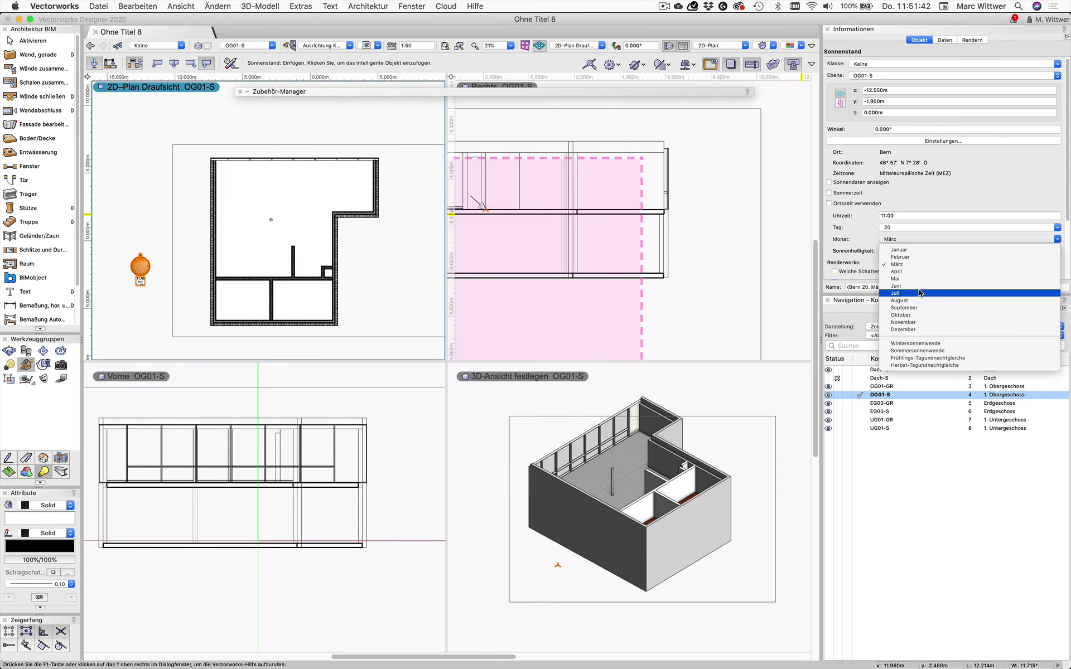
click(892, 292)
scroll(120, 268, up, 3)
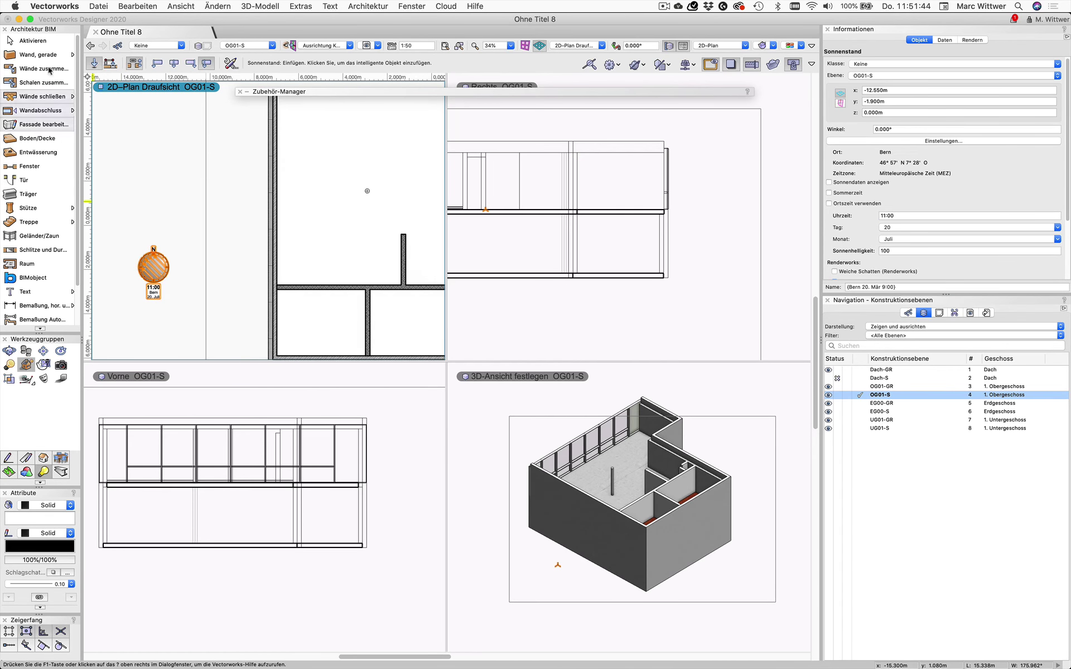
click(30, 41)
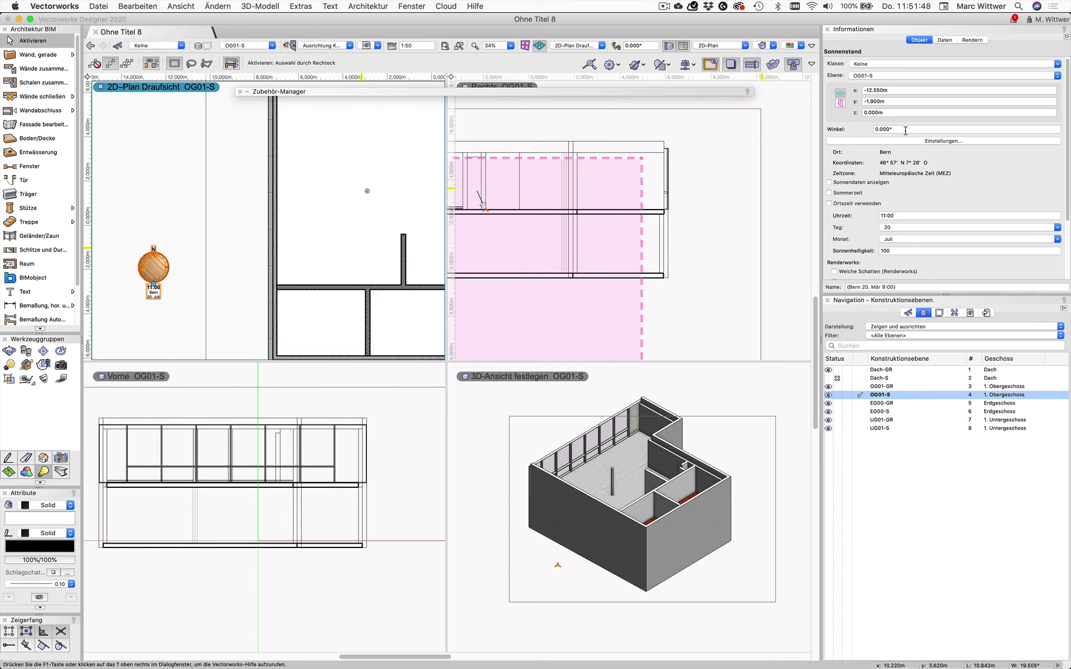
Correct the sun's time to 14:00 and rotate it to a 180° angle
click(914, 215)
text(4)
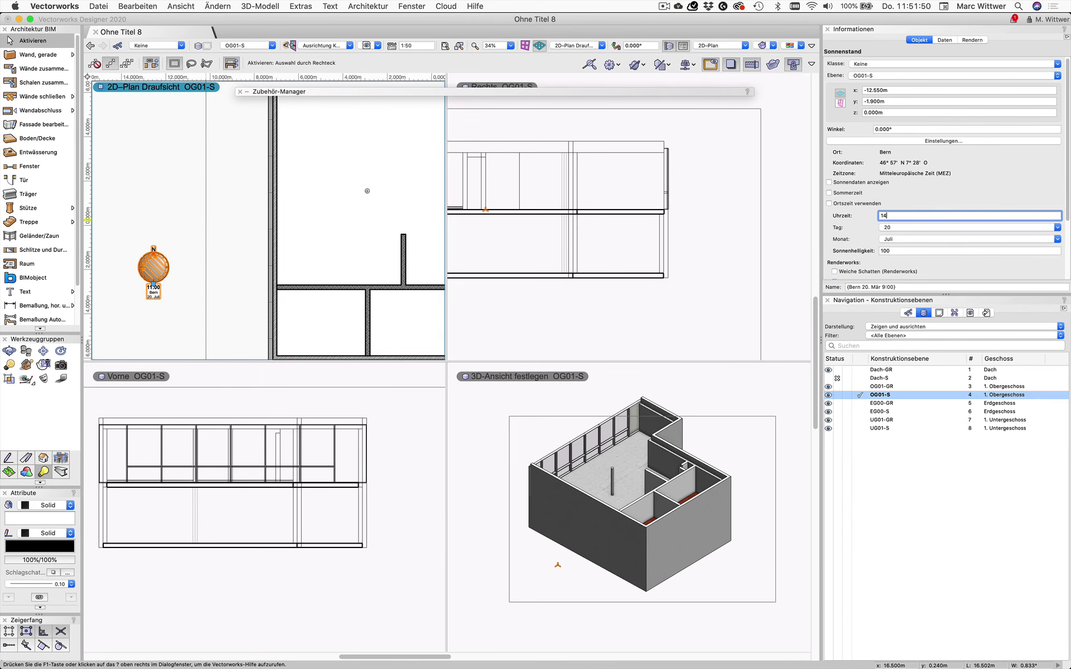
key(Return)
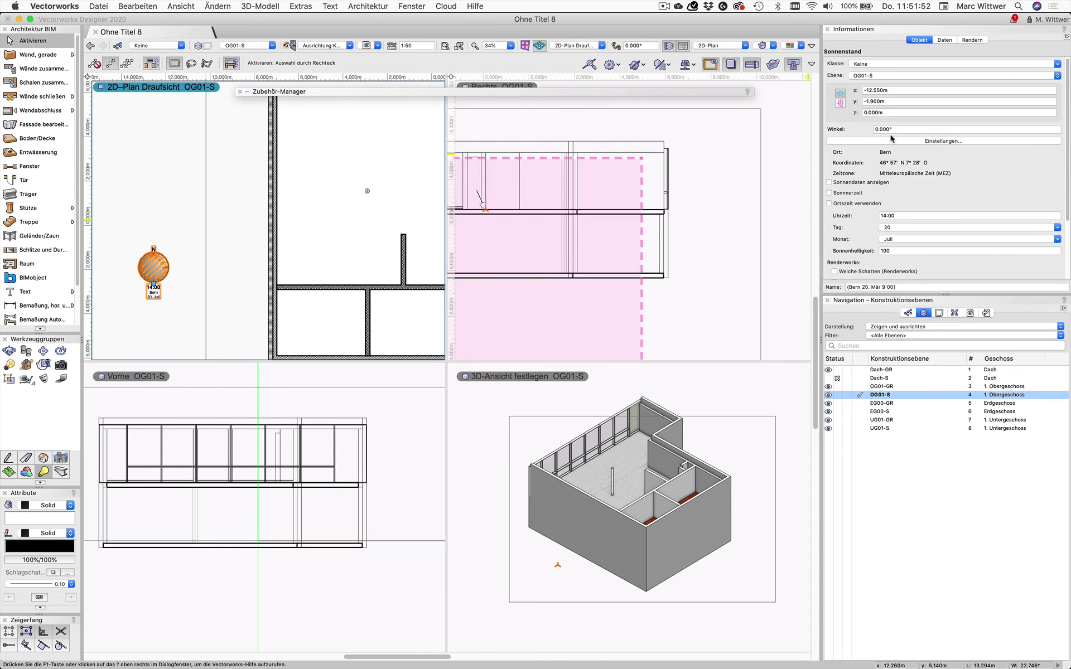
text(180)
key(Return)
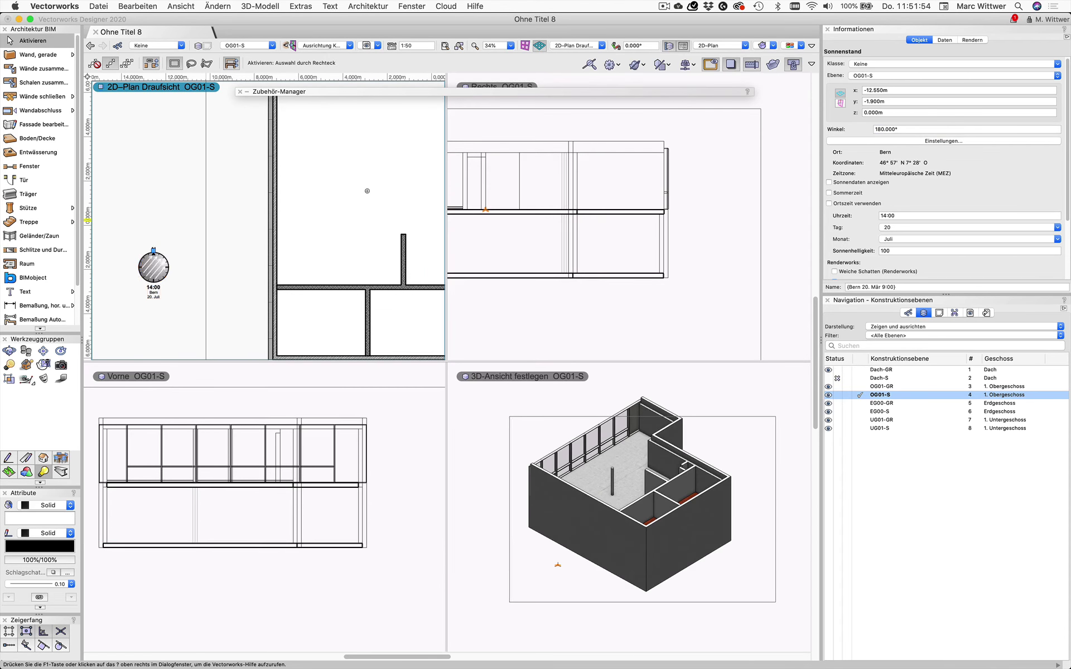
scroll(170, 258, down, 3)
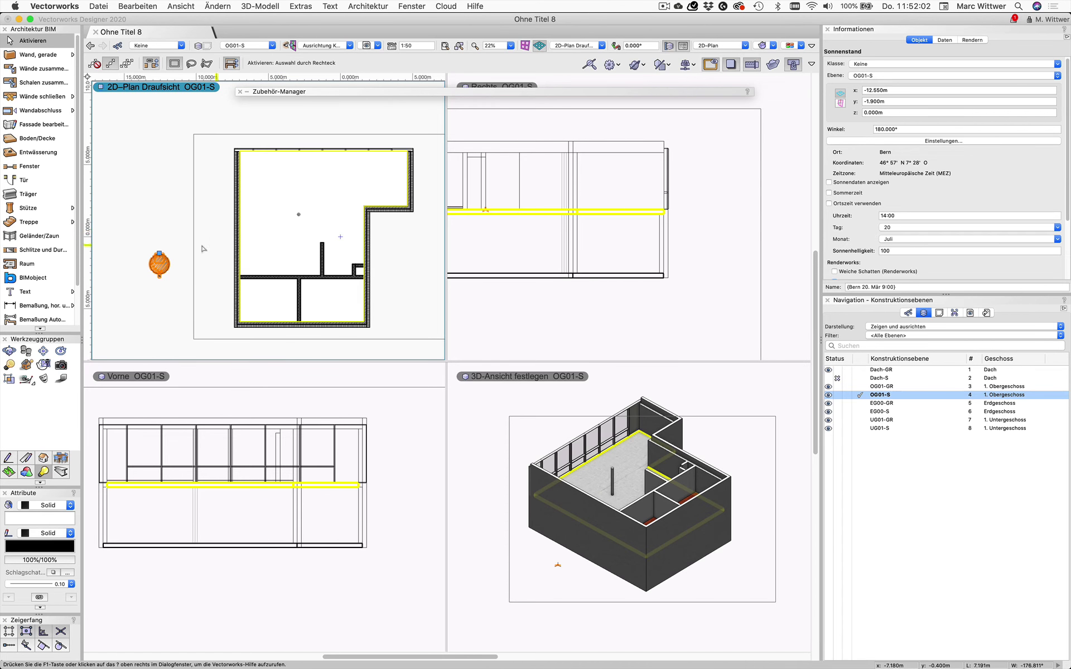
Place Camera-1 inside the upper floor, setting its position and view direction in the plan
click(61, 365)
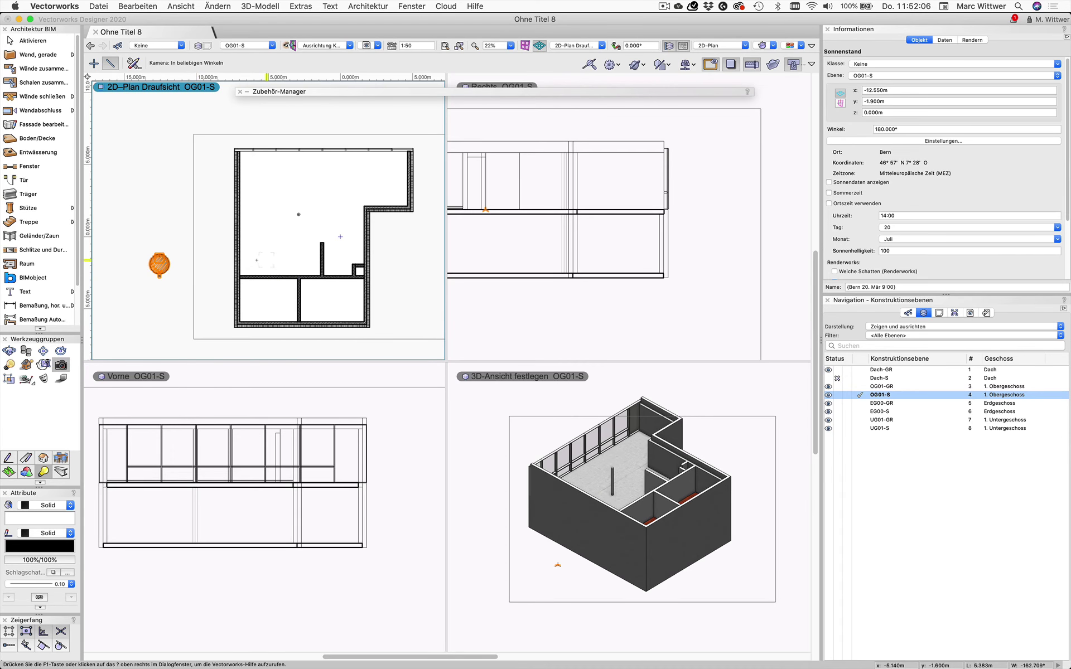
click(254, 263)
click(280, 216)
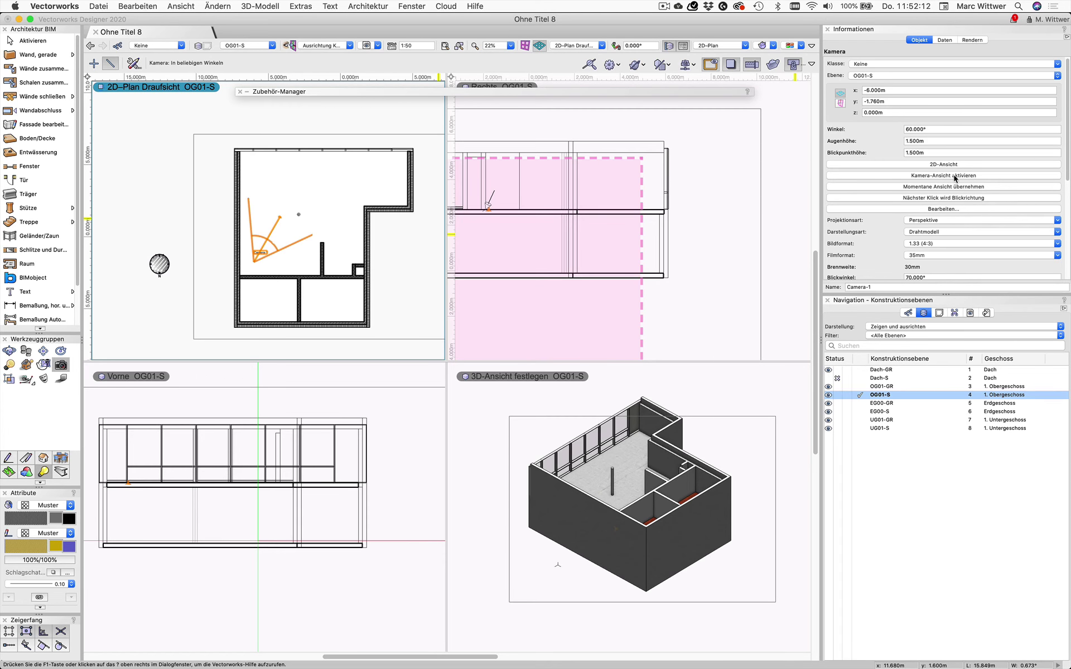
Look through Camera-1 in a single enlarged viewport with the Dach-S layer shown
click(956, 176)
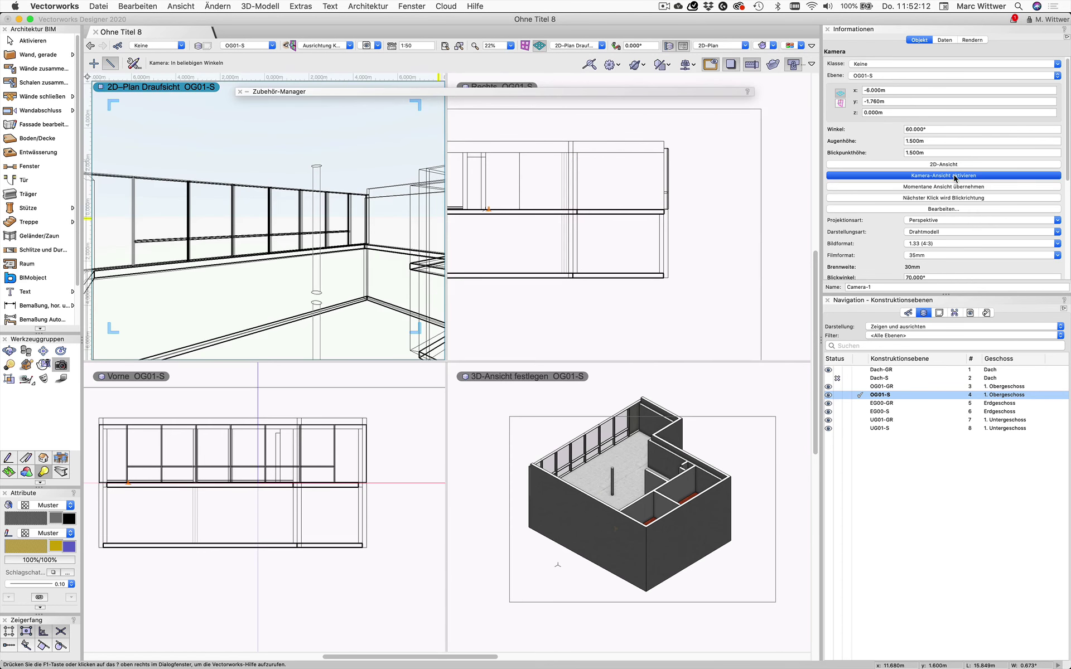
click(683, 49)
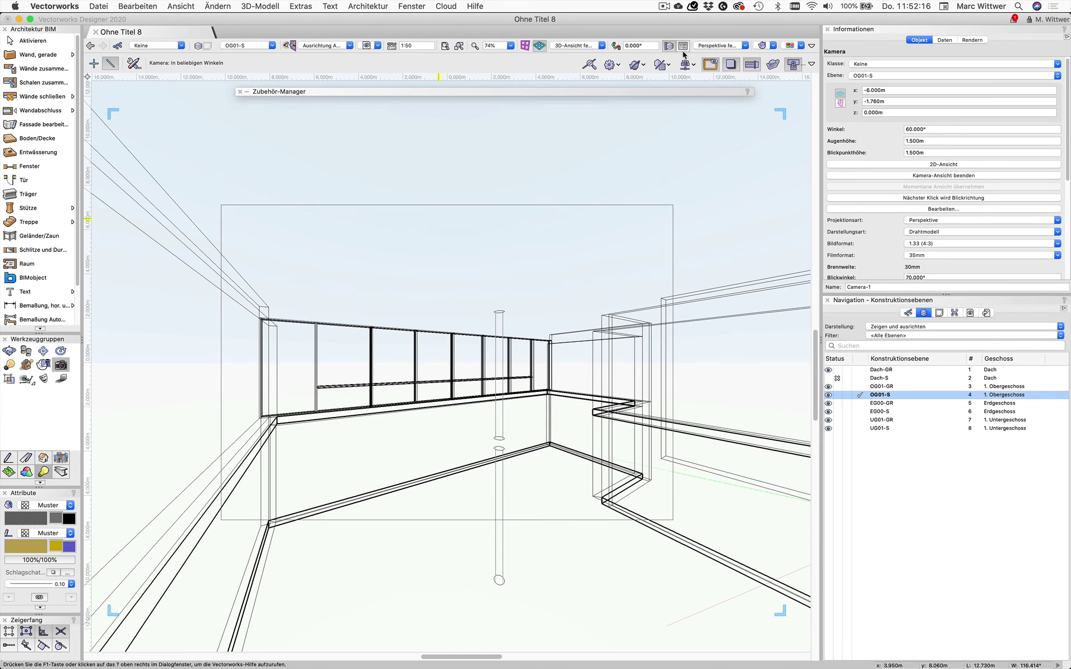
click(829, 378)
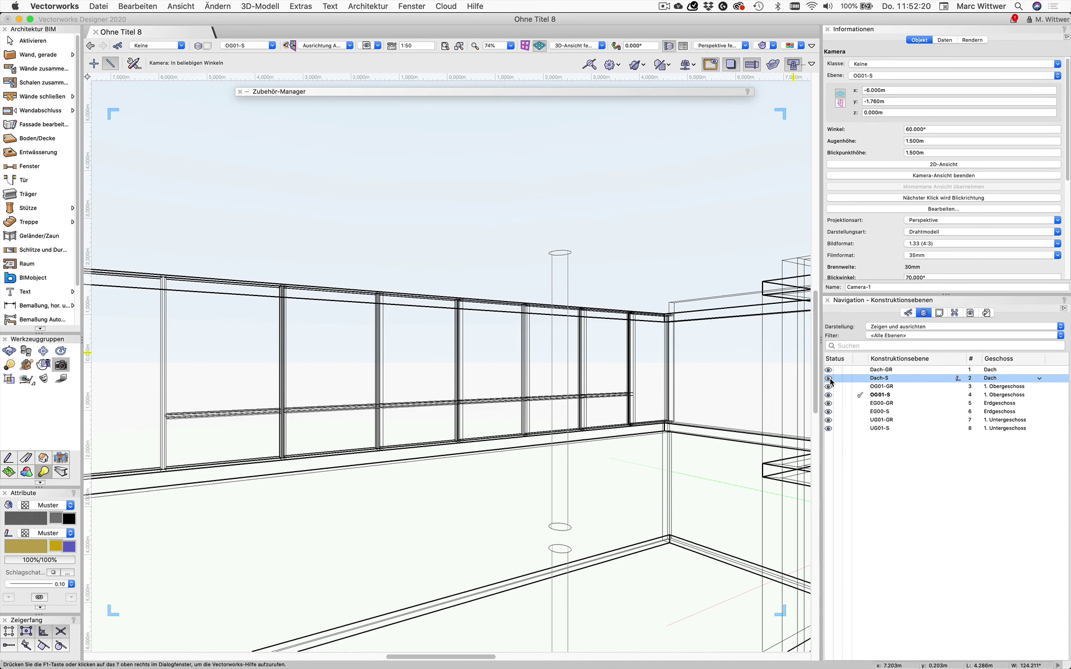
Shade the camera view with OpenGL, then render it with the Innenansicht Renderworks style
click(772, 47)
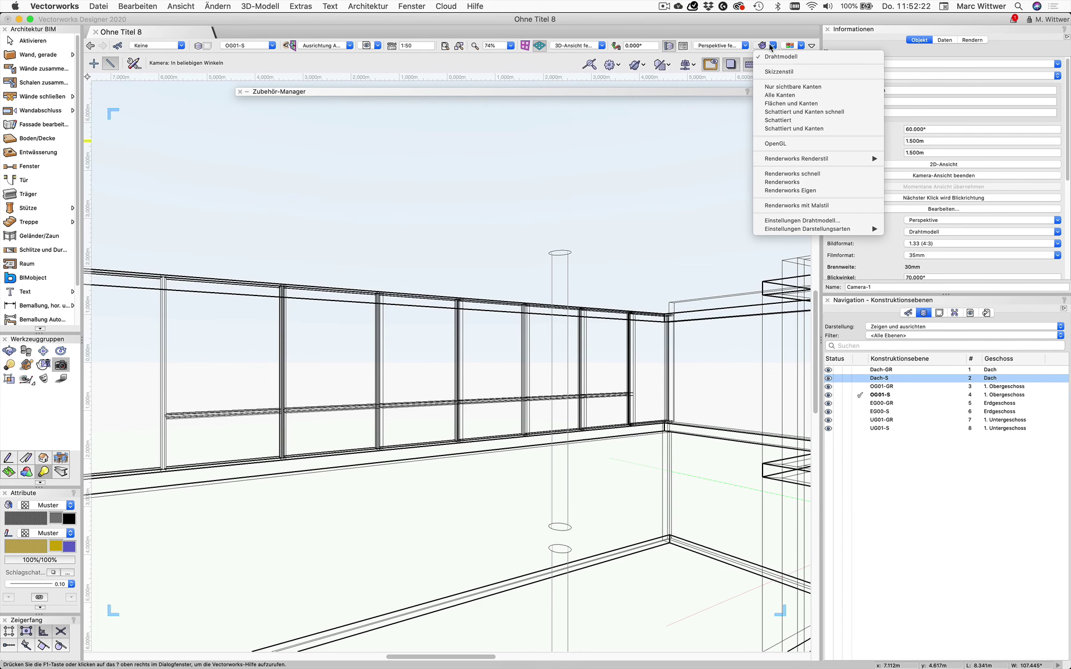
click(785, 146)
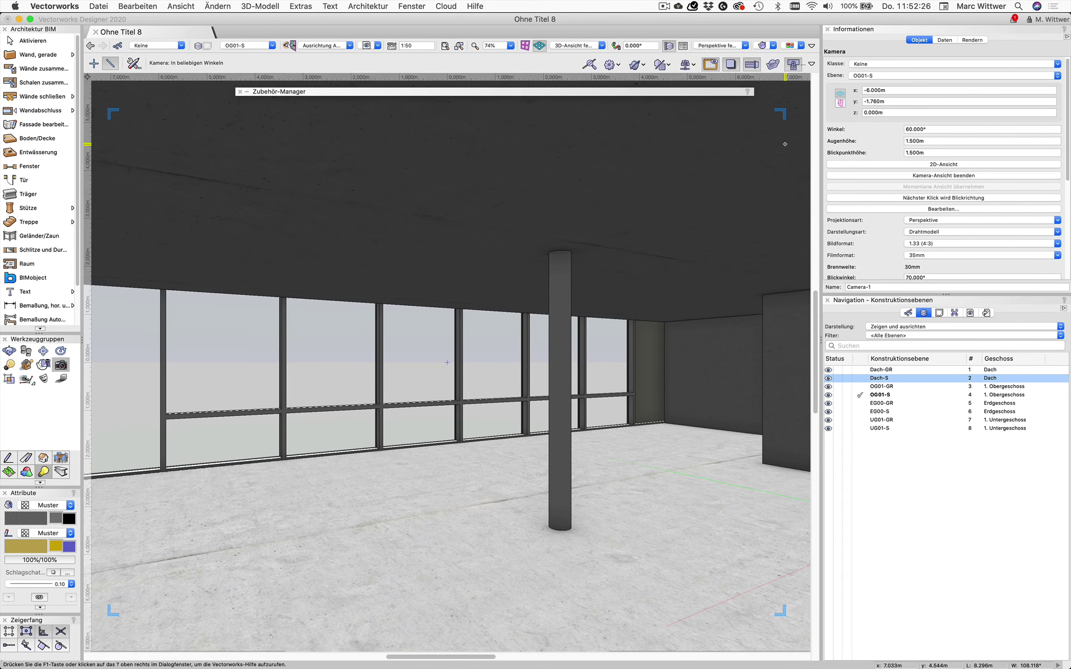
click(34, 41)
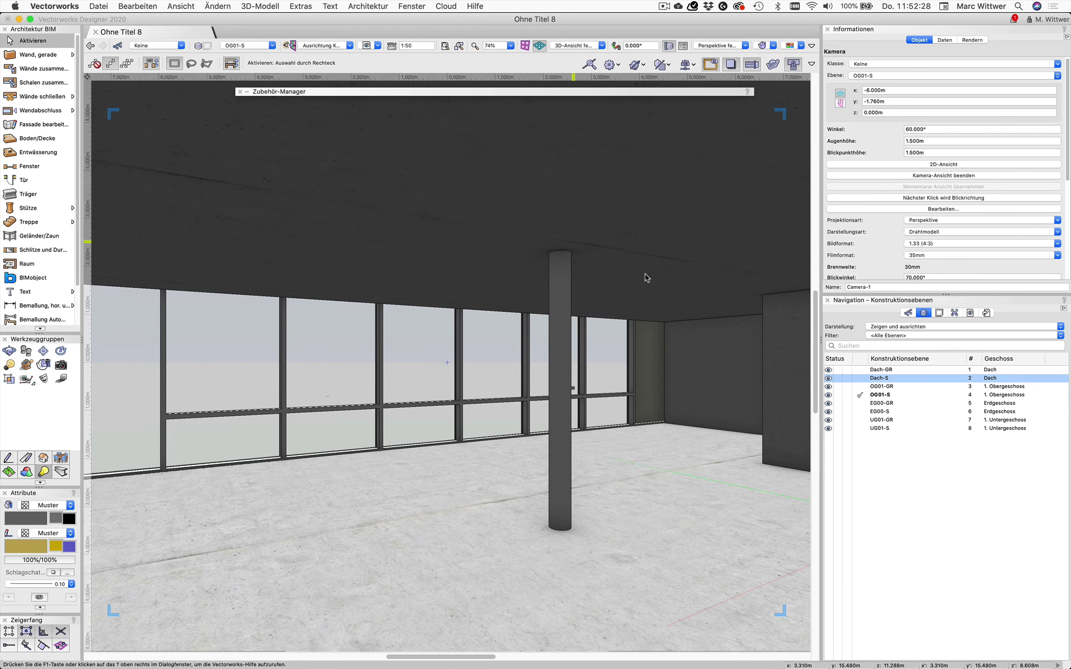
click(765, 47)
mouse_move(803, 158)
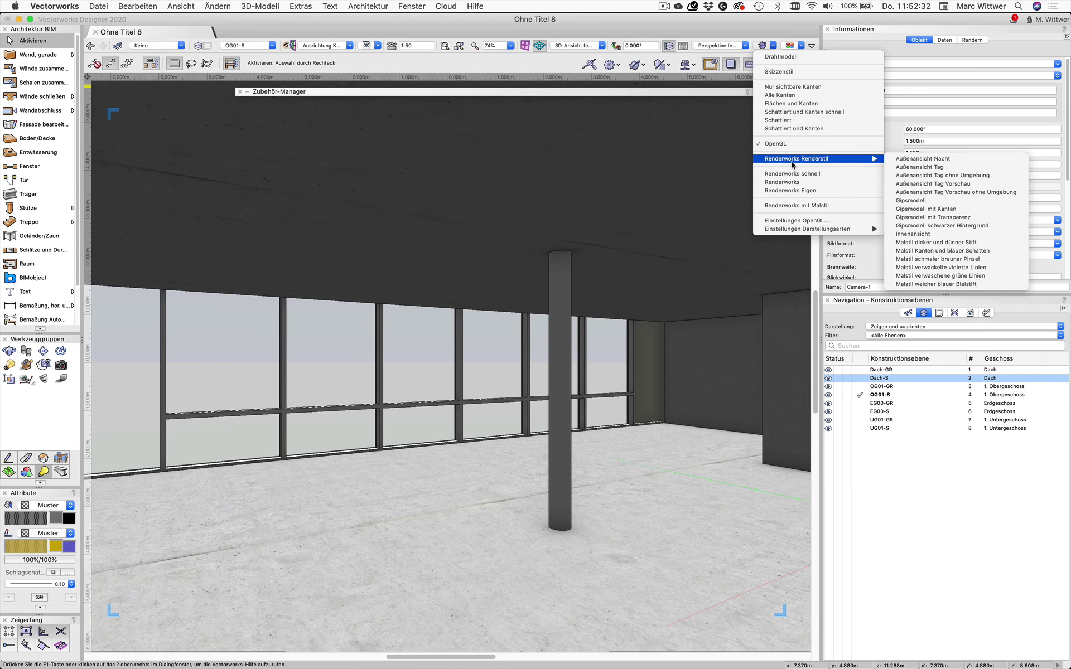
click(938, 236)
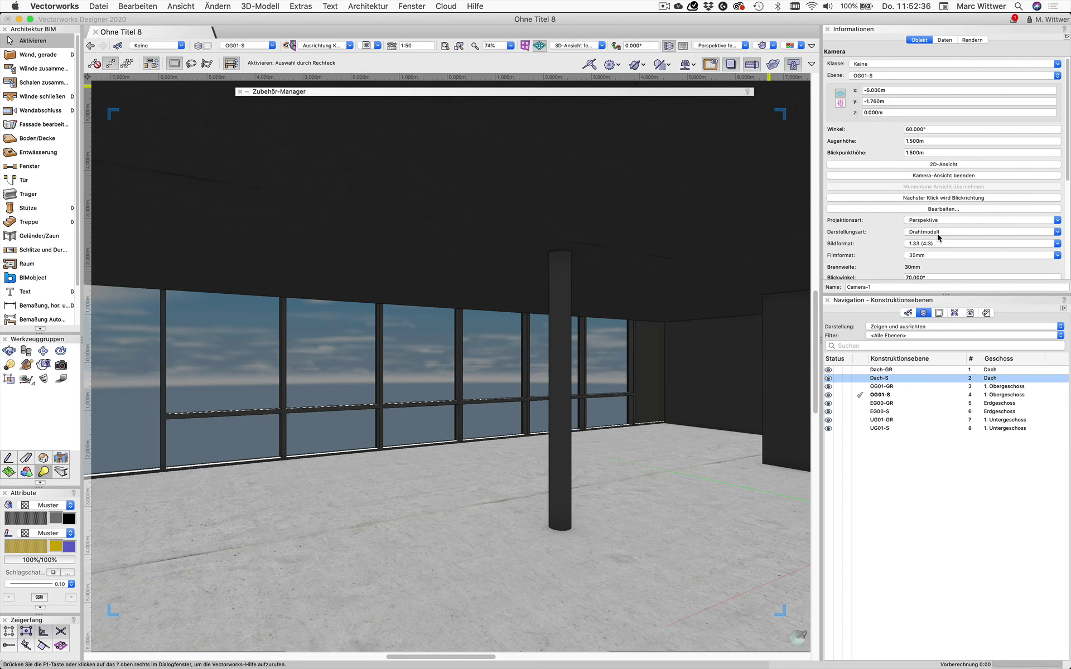